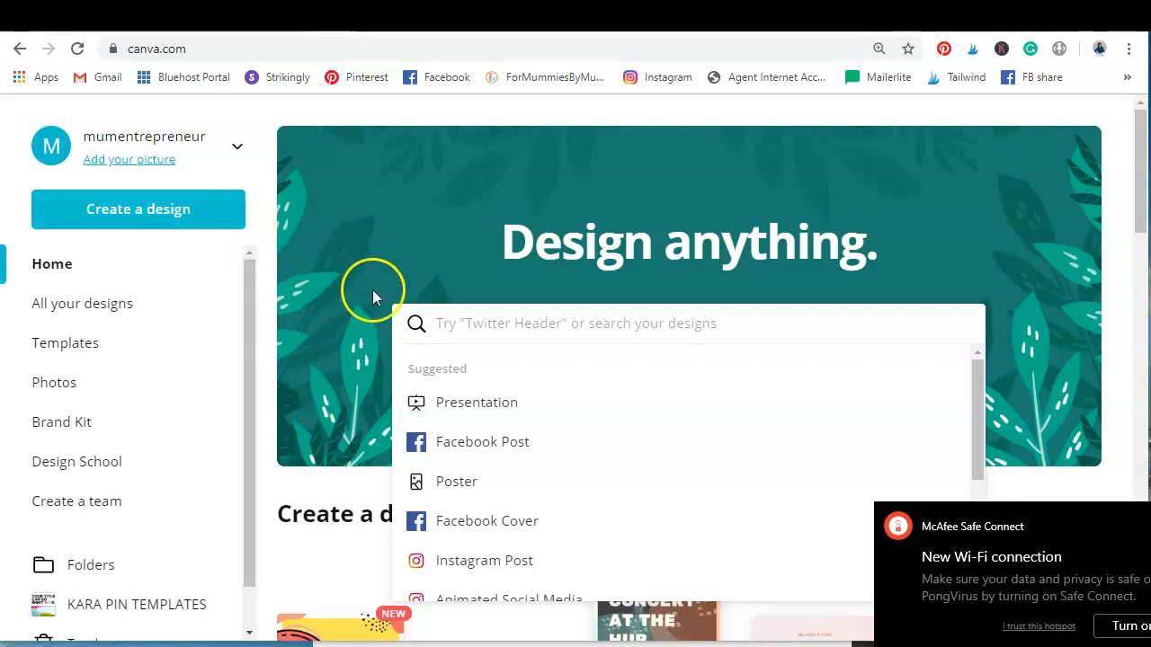
Search the design types for a Pinterest format and create a blank Pinterest Graphic
{"action": "left_click", "coordinate": [220, 217]}
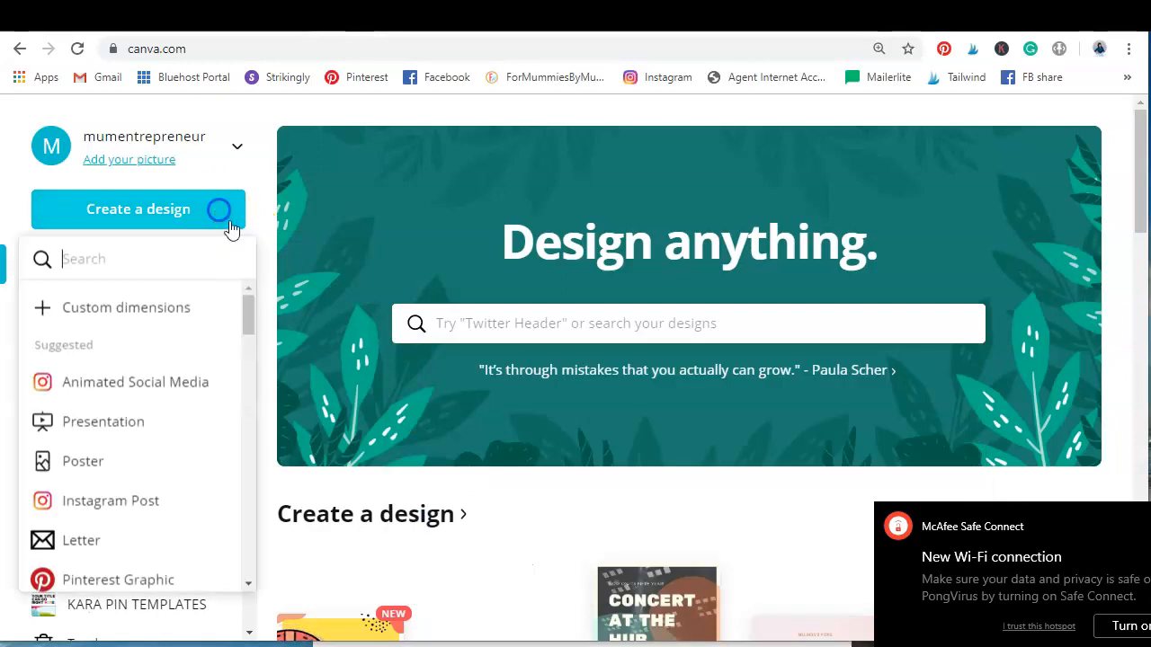
{"action": "left_click", "coordinate": [560, 330]}
{"action": "type", "text": "pint"}
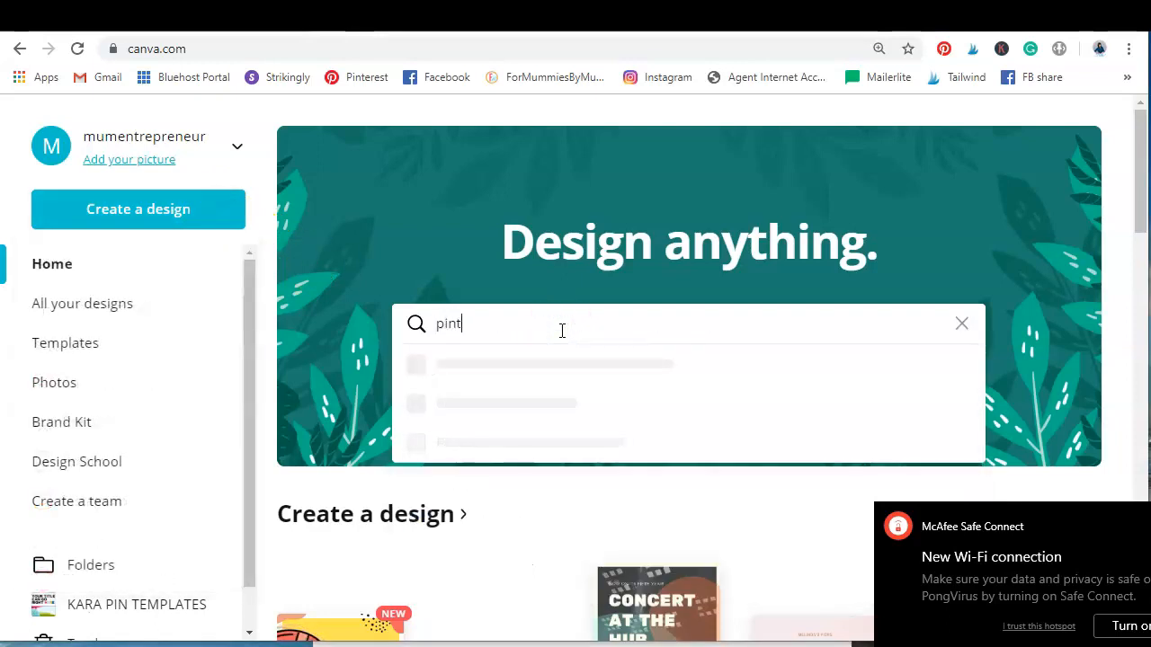
{"action": "left_click", "coordinate": [534, 396]}
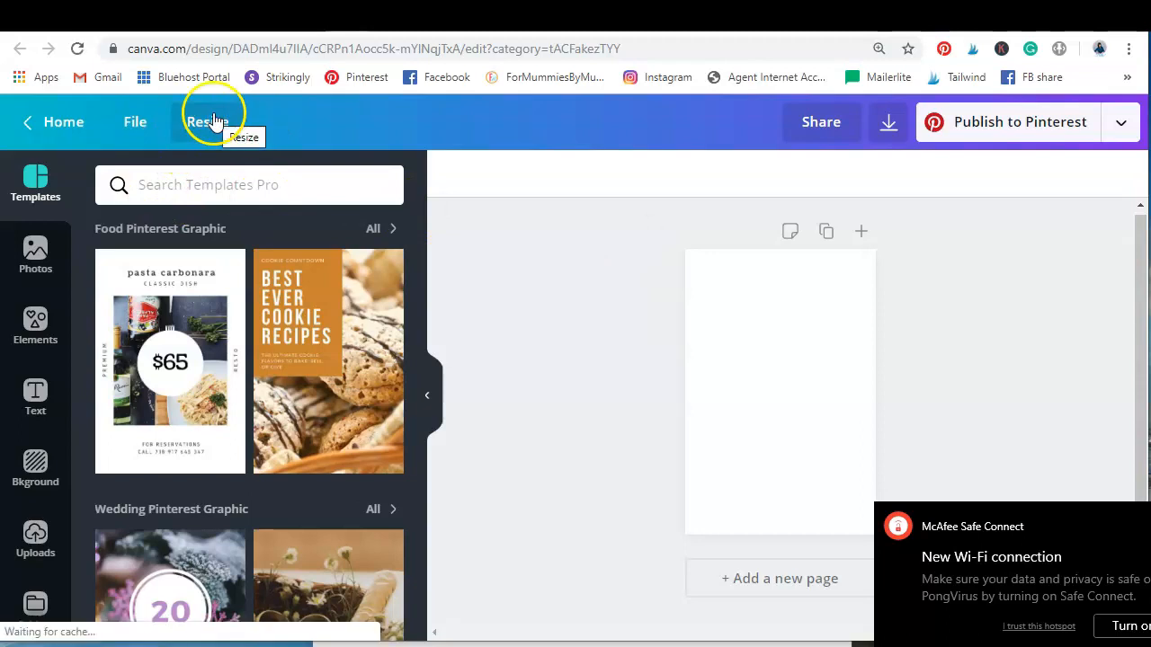
Check the pixel dimensions of the blank Pinterest Graphic
{"action": "left_click", "coordinate": [131, 120]}
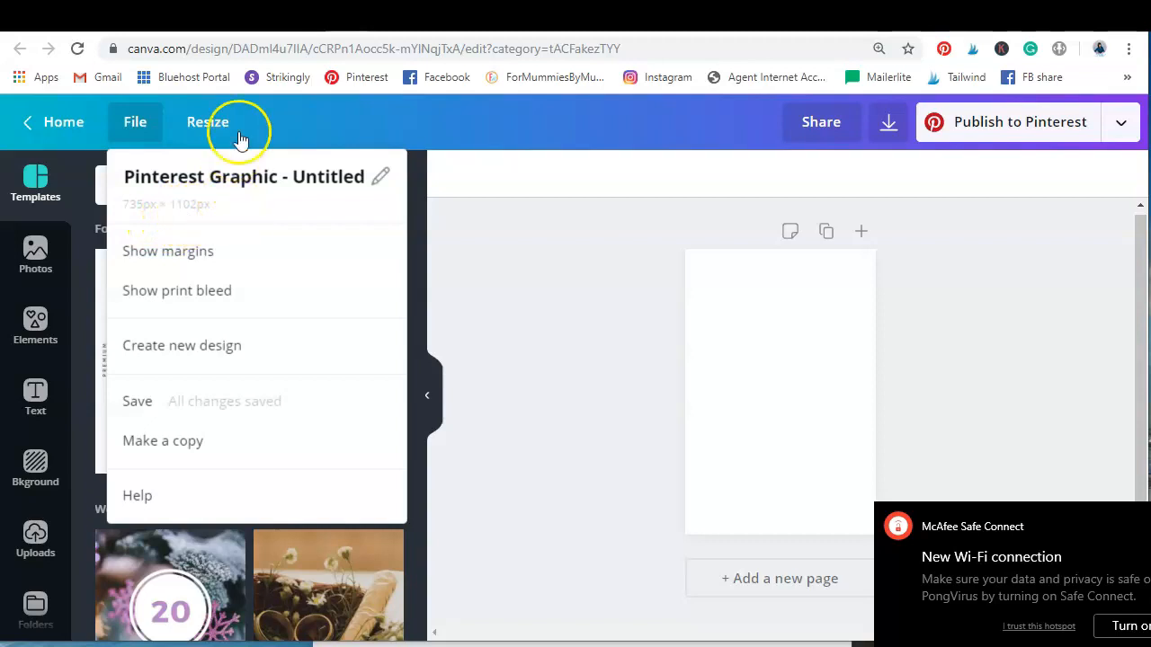
{"action": "left_click", "coordinate": [207, 121]}
{"action": "left_click", "coordinate": [208, 121]}
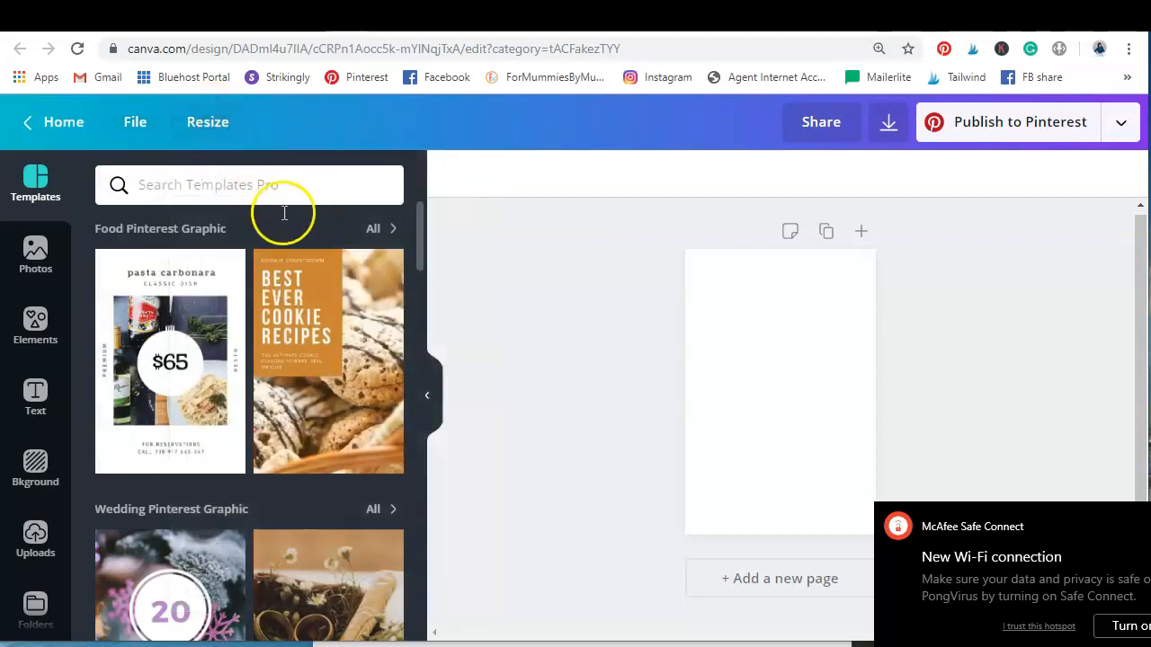
Resize the blank Pinterest Graphic to custom dimensions of 800 × 1200 px
{"action": "left_click", "coordinate": [218, 135]}
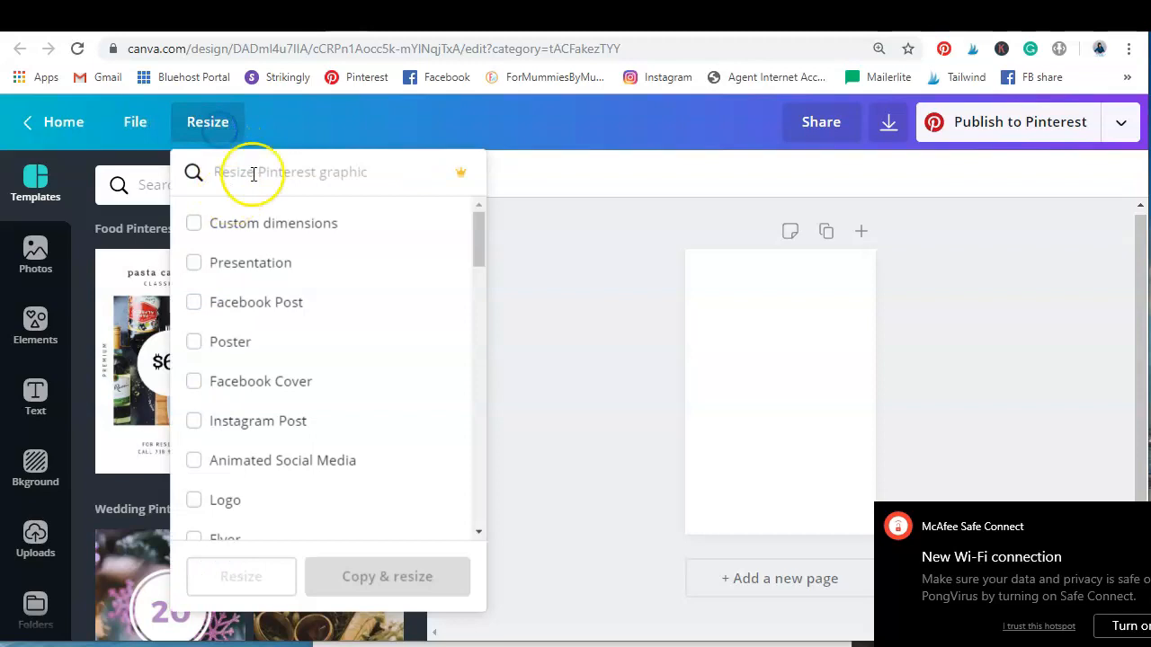
{"action": "left_click", "coordinate": [225, 227]}
{"action": "left_click_drag", "start_coordinate": [249, 265], "coordinate": [160, 254]}
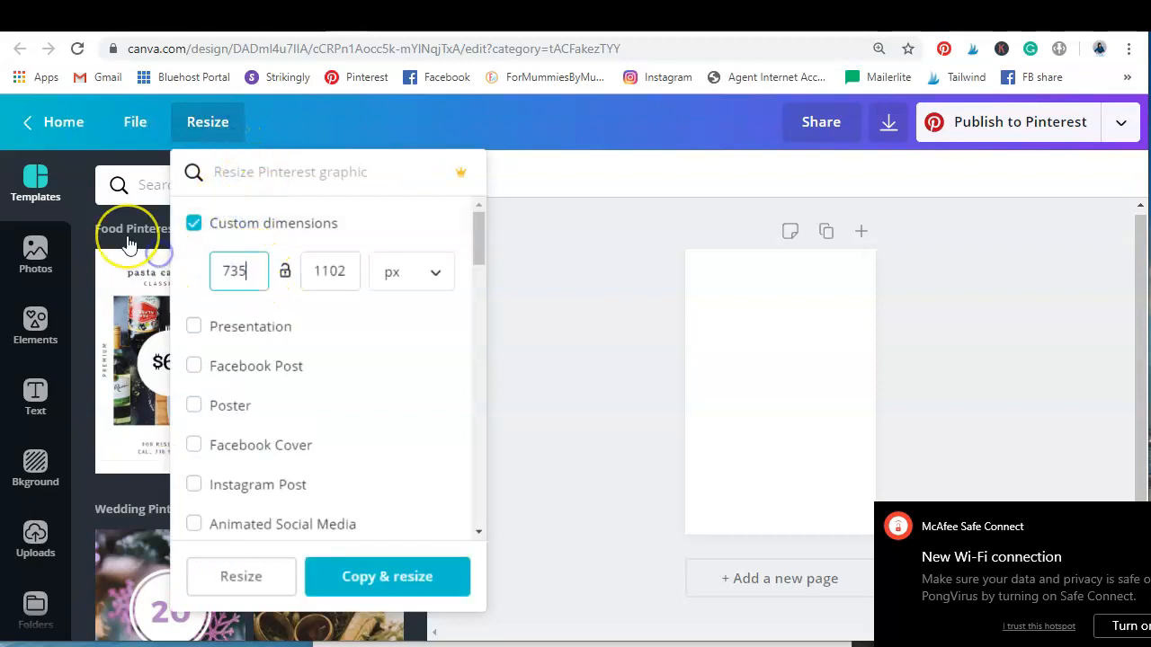
{"action": "key", "text": "BackSpace"}
{"action": "key", "text": "BackSpace"}
{"action": "key", "text": "BackSpace"}
{"action": "type", "text": "800"}
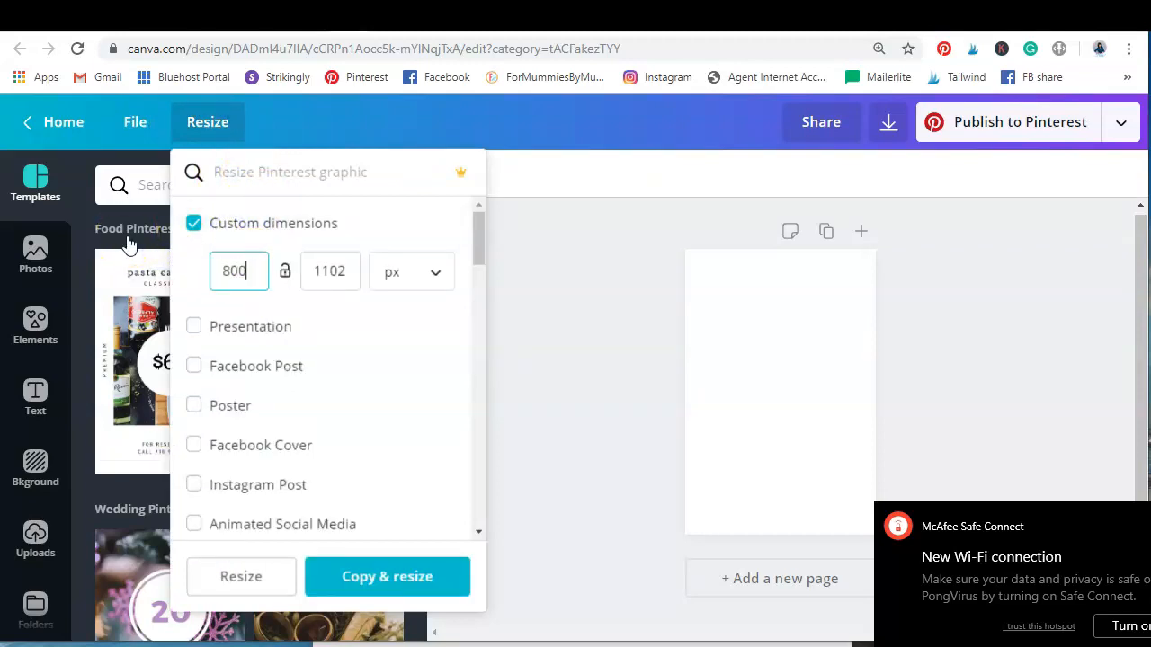
{"action": "left_click_drag", "start_coordinate": [347, 267], "coordinate": [264, 221]}
{"action": "type", "text": "1200"}
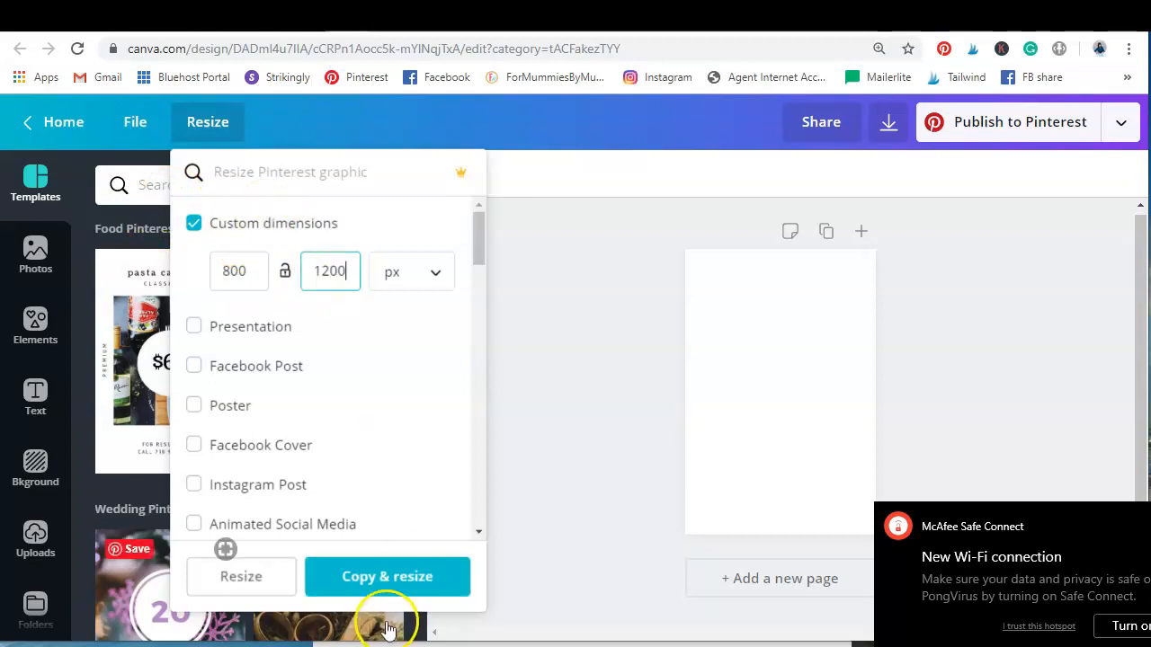
{"action": "left_click", "coordinate": [244, 576]}
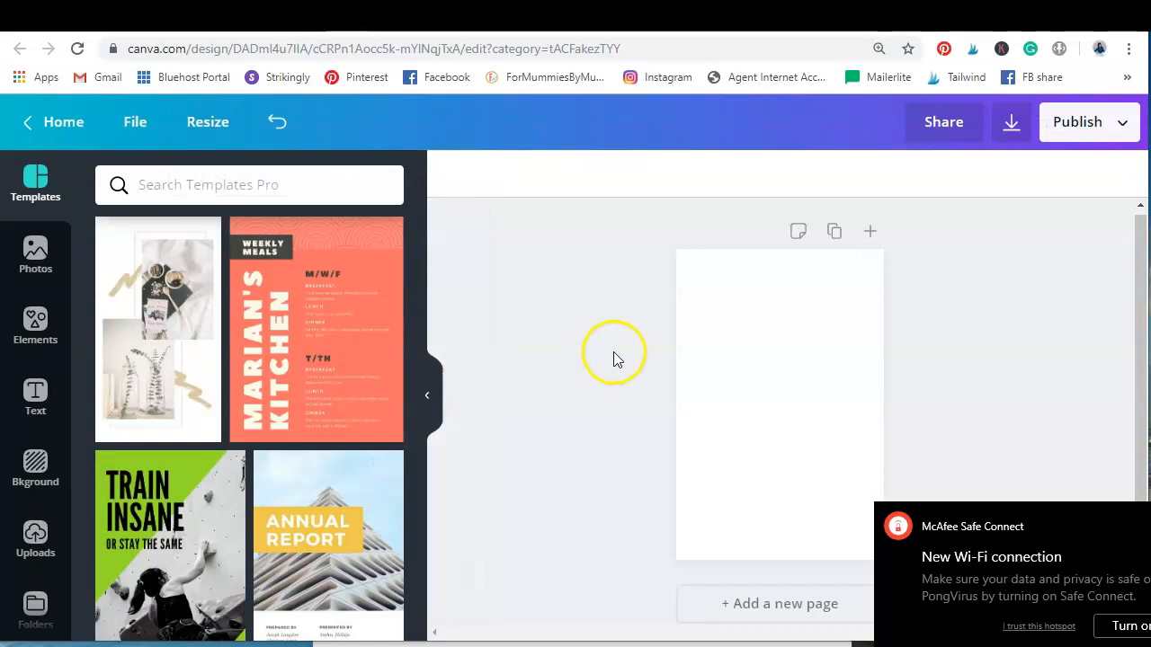
Return to the home page and create a new design with custom dimensions of 800 × 1200 px
{"action": "left_click", "coordinate": [65, 124]}
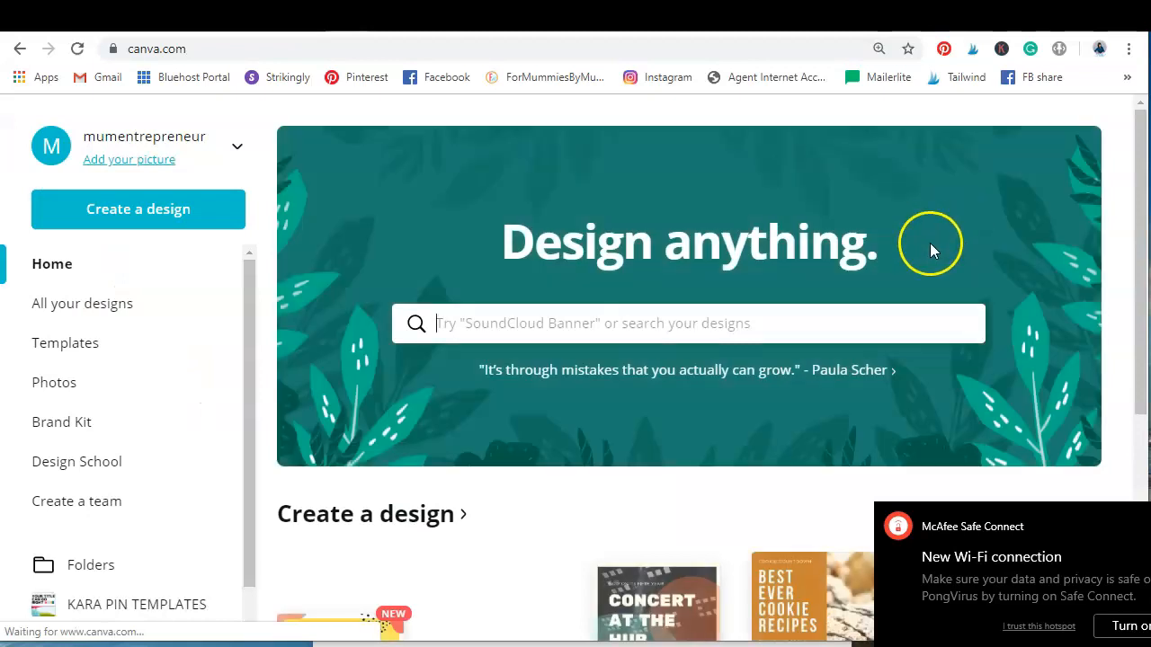
{"action": "left_click", "coordinate": [163, 214]}
{"action": "left_click", "coordinate": [110, 309]}
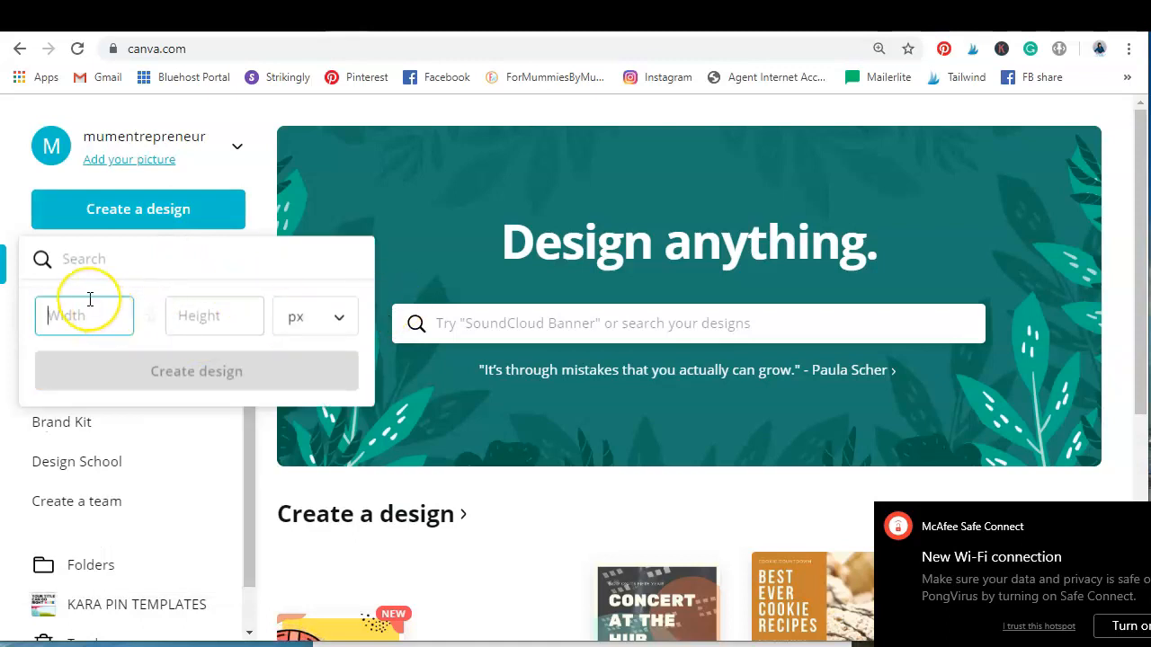
{"action": "type", "text": "1200"}
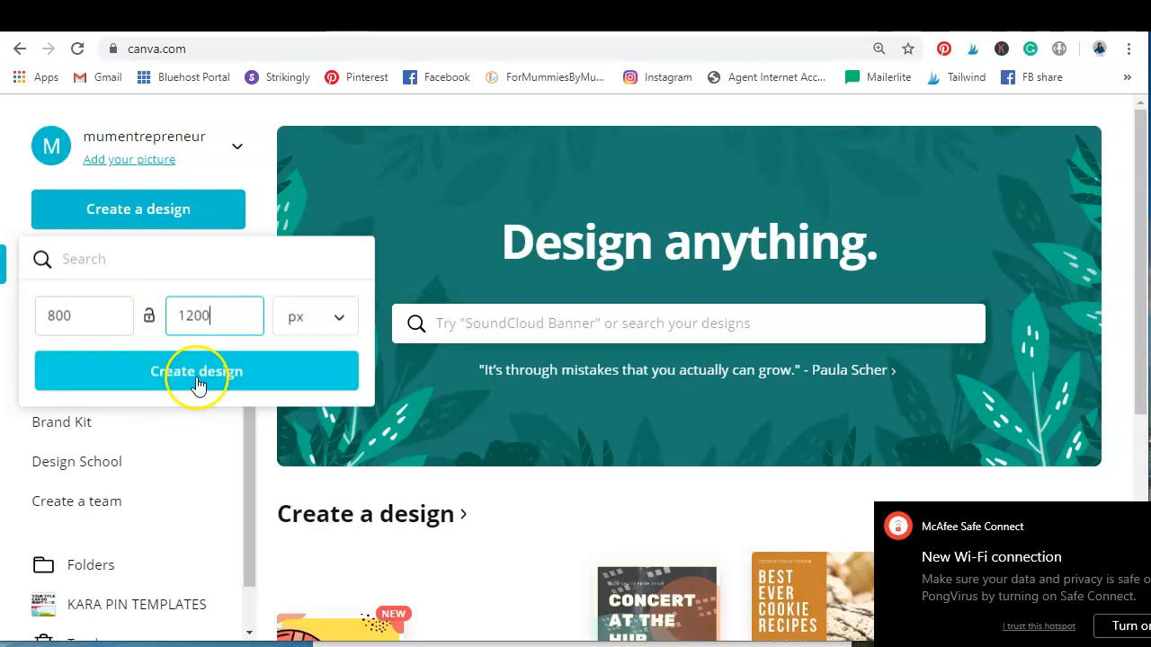
{"action": "left_click", "coordinate": [198, 385]}
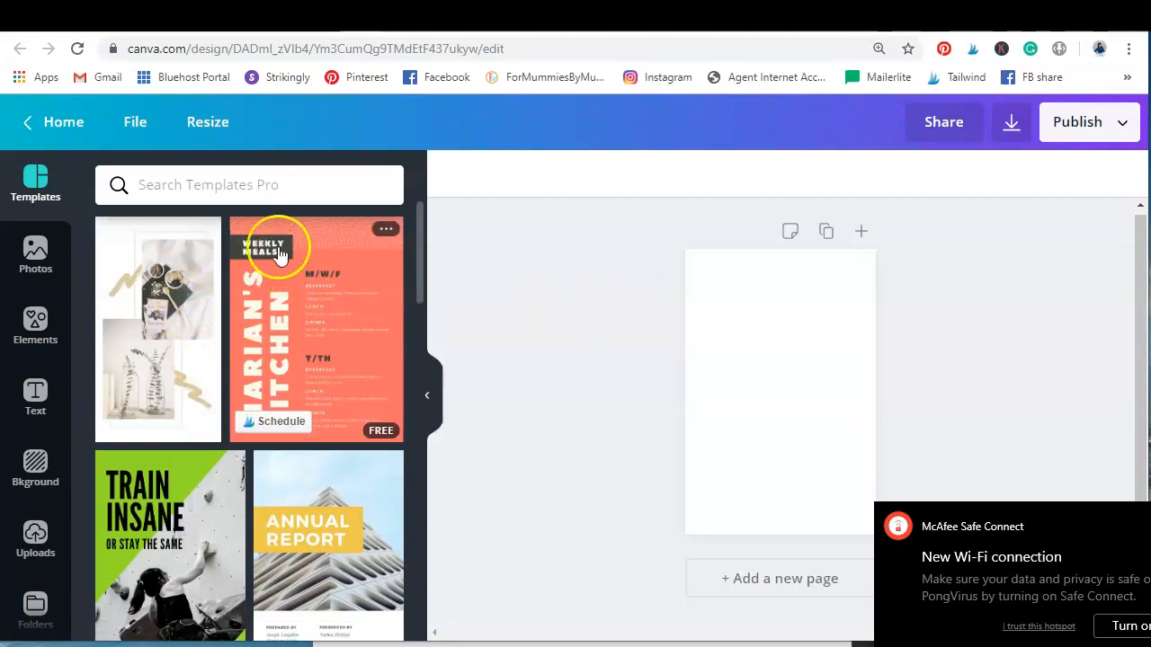
Find the "Deeper Into Dreams" book cover template and apply it to the blank page
{"action": "scroll", "coordinate": [350, 371], "scroll_direction": "down", "scroll_amount": 10}
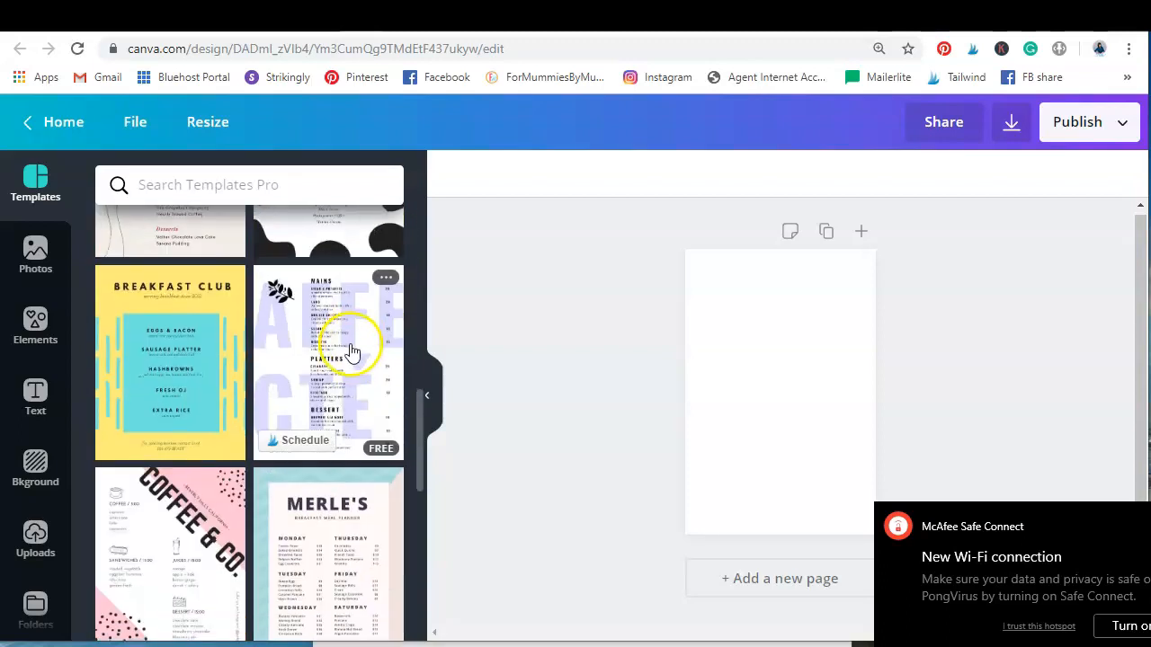
{"action": "scroll", "coordinate": [355, 355], "scroll_direction": "down", "scroll_amount": 3}
{"action": "scroll", "coordinate": [351, 346], "scroll_direction": "down", "scroll_amount": 7}
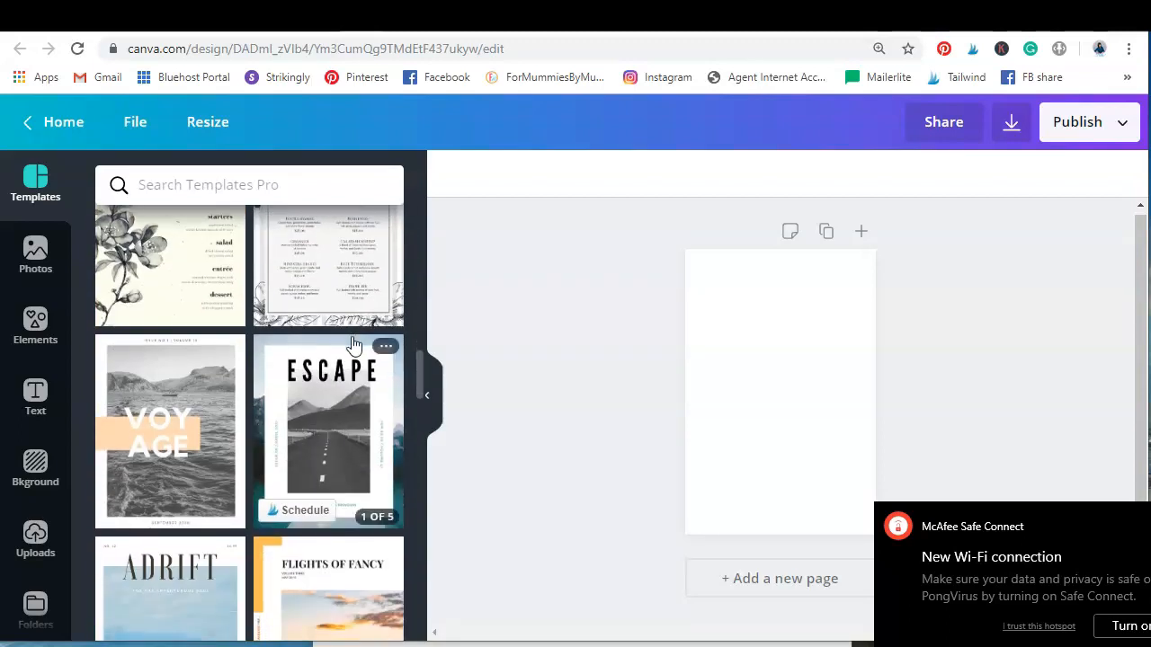
{"action": "scroll", "coordinate": [354, 346], "scroll_direction": "down", "scroll_amount": 2}
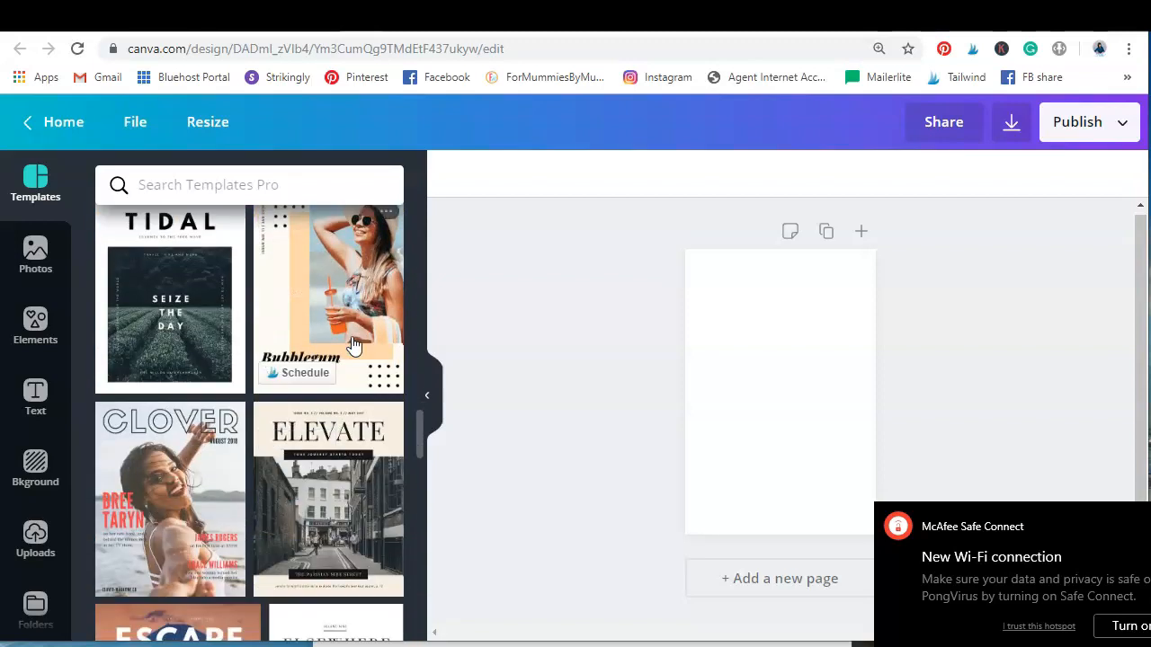
{"action": "scroll", "coordinate": [353, 346], "scroll_direction": "down", "scroll_amount": 4}
{"action": "scroll", "coordinate": [353, 346], "scroll_direction": "down", "scroll_amount": 4}
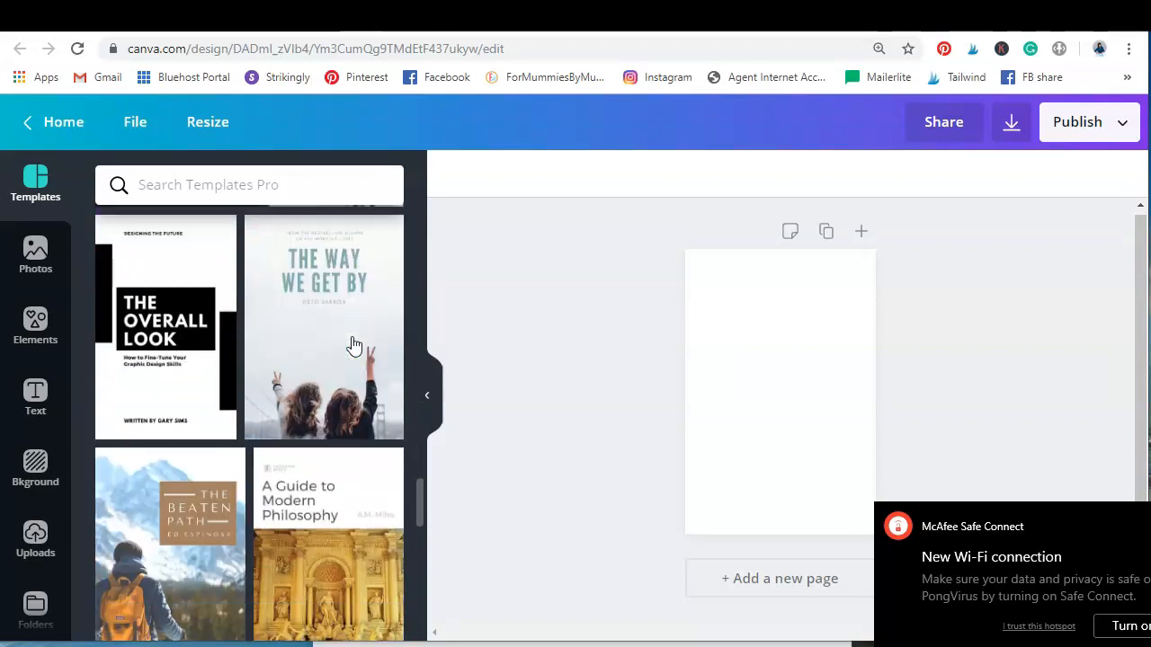
{"action": "scroll", "coordinate": [354, 346], "scroll_direction": "down", "scroll_amount": 2}
{"action": "scroll", "coordinate": [354, 346], "scroll_direction": "down", "scroll_amount": 3}
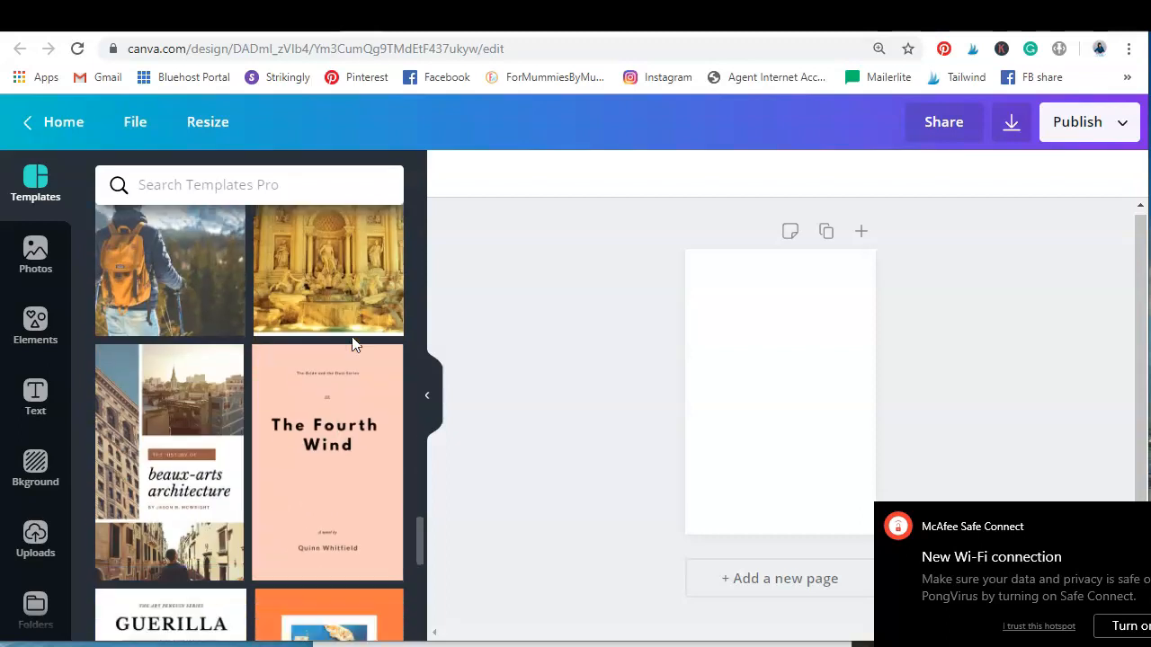
{"action": "scroll", "coordinate": [353, 346], "scroll_direction": "down", "scroll_amount": 3}
{"action": "scroll", "coordinate": [354, 346], "scroll_direction": "down", "scroll_amount": 1}
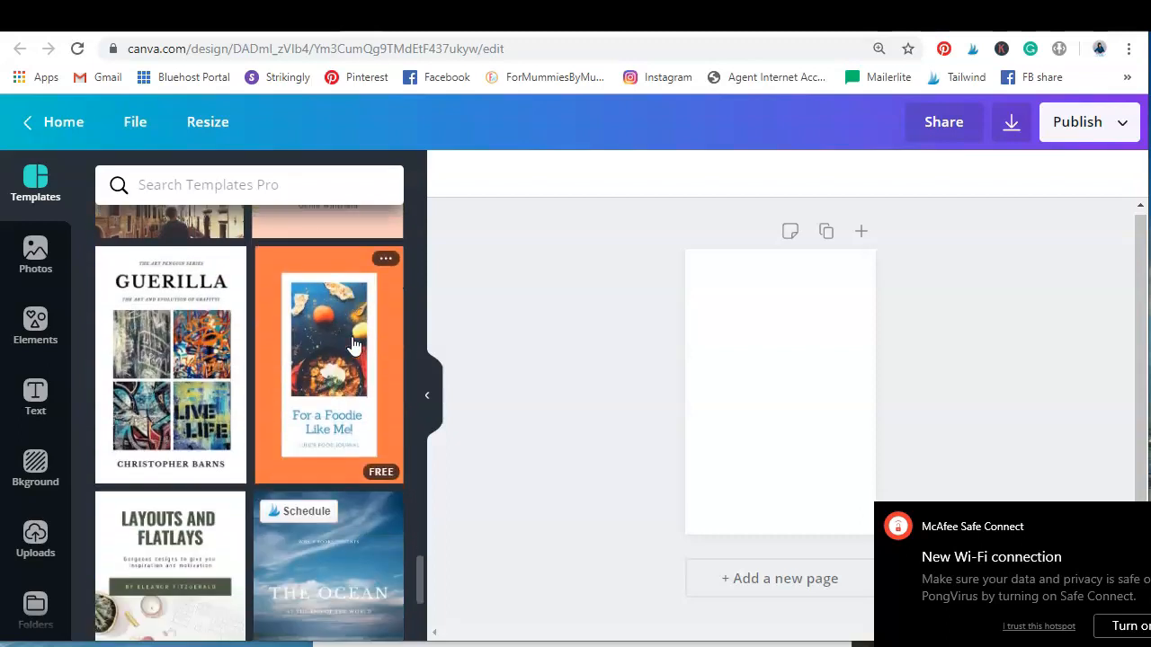
{"action": "scroll", "coordinate": [353, 346], "scroll_direction": "down", "scroll_amount": 1}
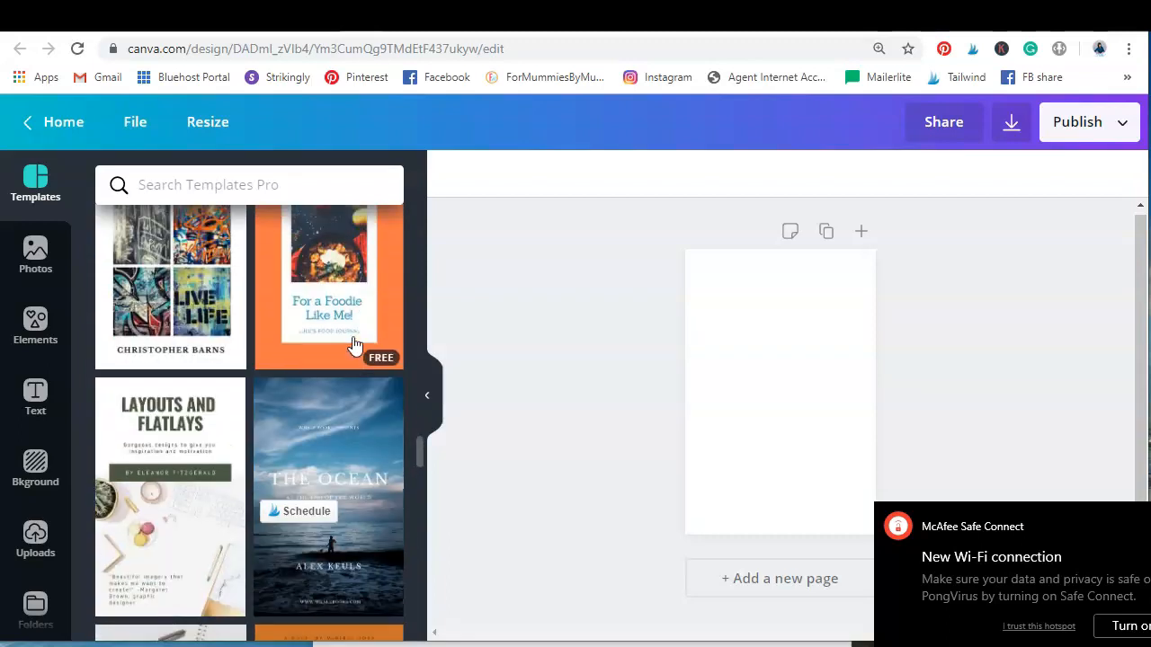
{"action": "scroll", "coordinate": [353, 347], "scroll_direction": "down", "scroll_amount": 7}
{"action": "scroll", "coordinate": [354, 344], "scroll_direction": "down", "scroll_amount": 3}
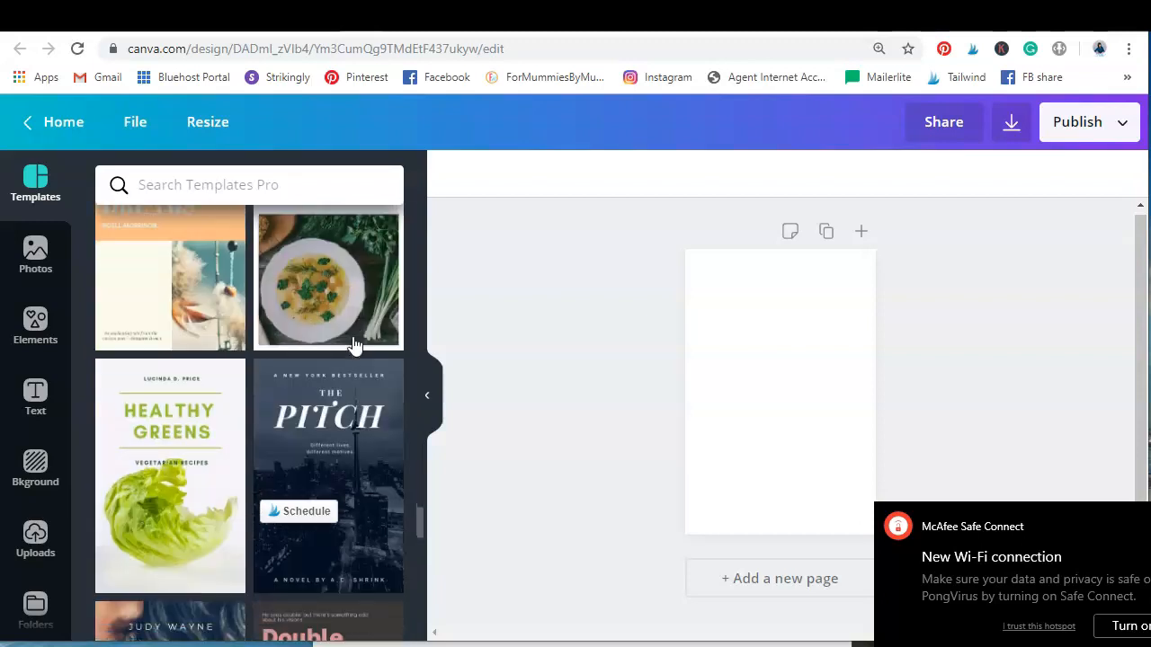
{"action": "scroll", "coordinate": [354, 345], "scroll_direction": "up", "scroll_amount": 2}
{"action": "scroll", "coordinate": [357, 340], "scroll_direction": "down", "scroll_amount": 1}
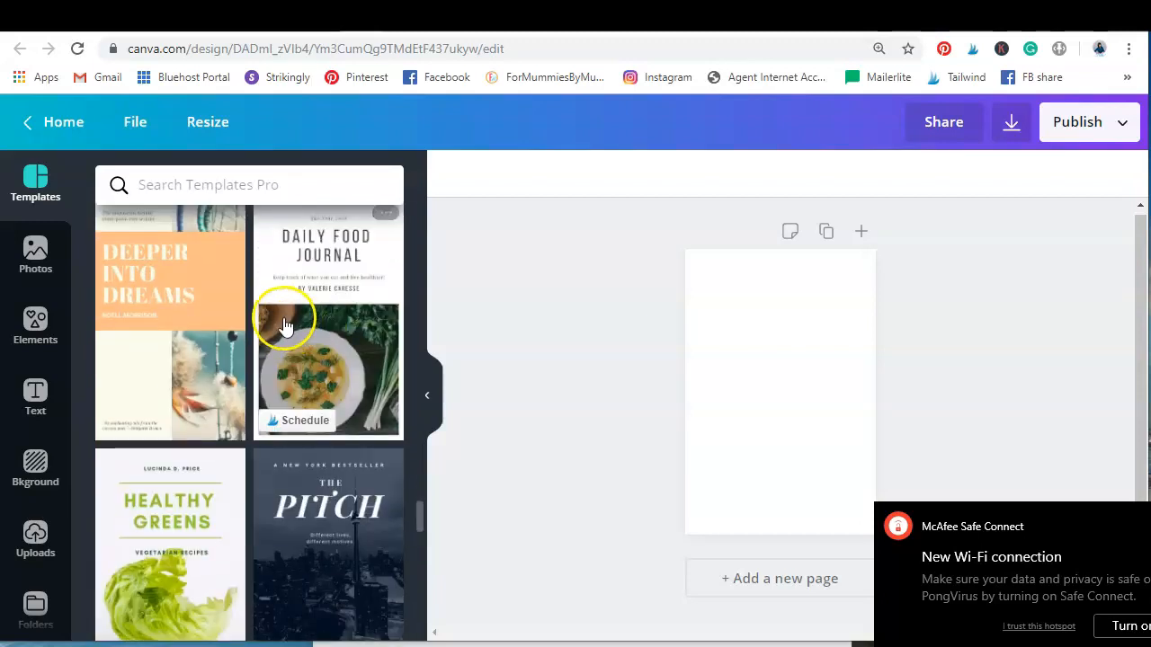
{"action": "left_click", "coordinate": [144, 392]}
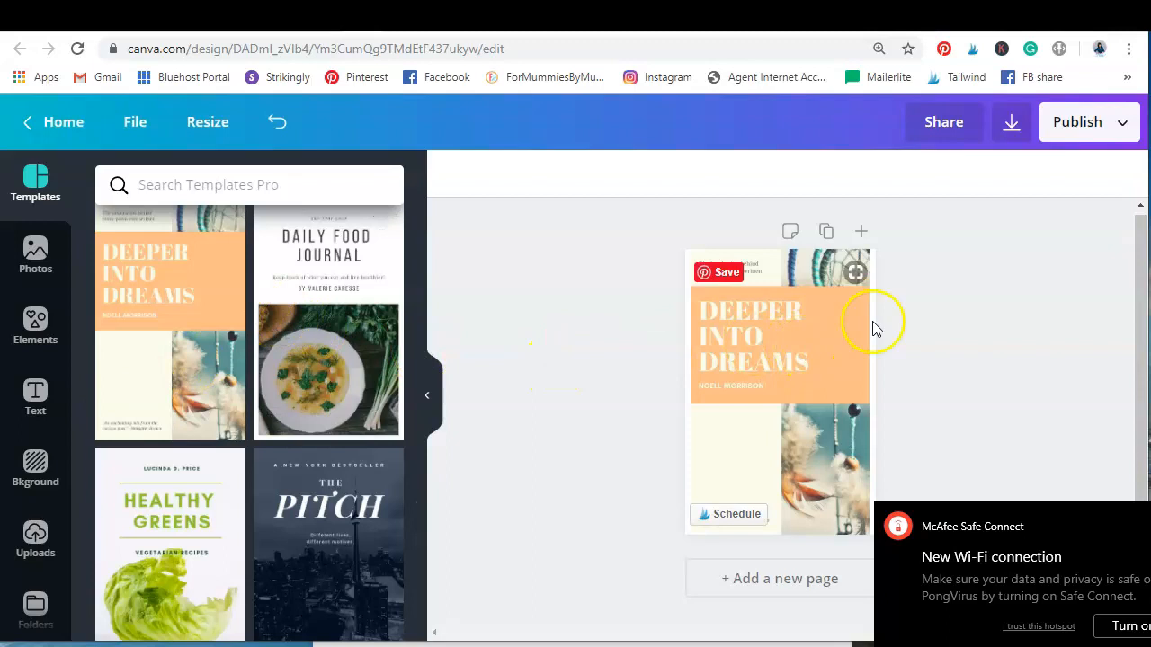
Select the template's vertical feather photo and search the photo library for "lunch box"
{"action": "left_click", "coordinate": [822, 303]}
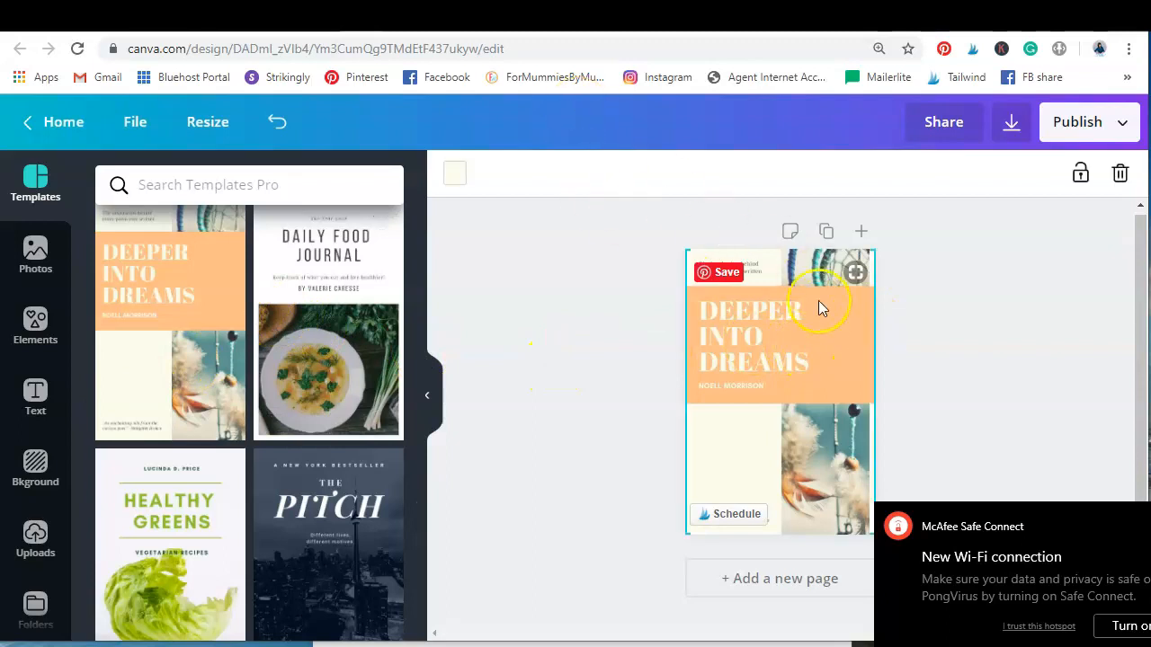
{"action": "left_click", "coordinate": [809, 468]}
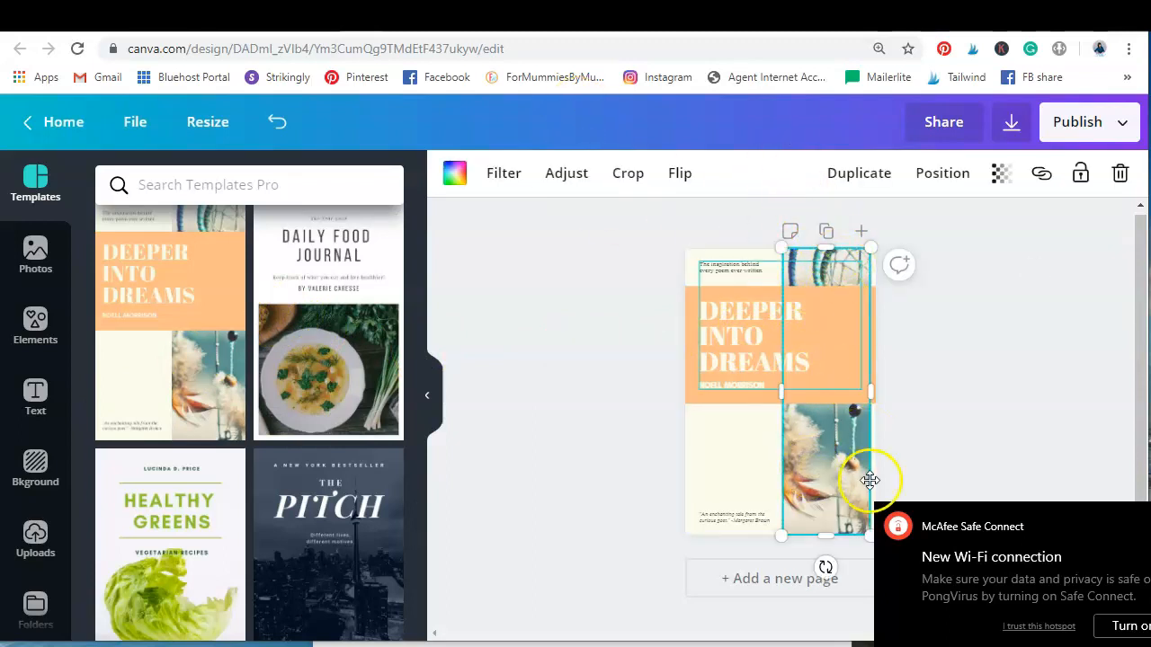
{"action": "left_click", "coordinate": [36, 251]}
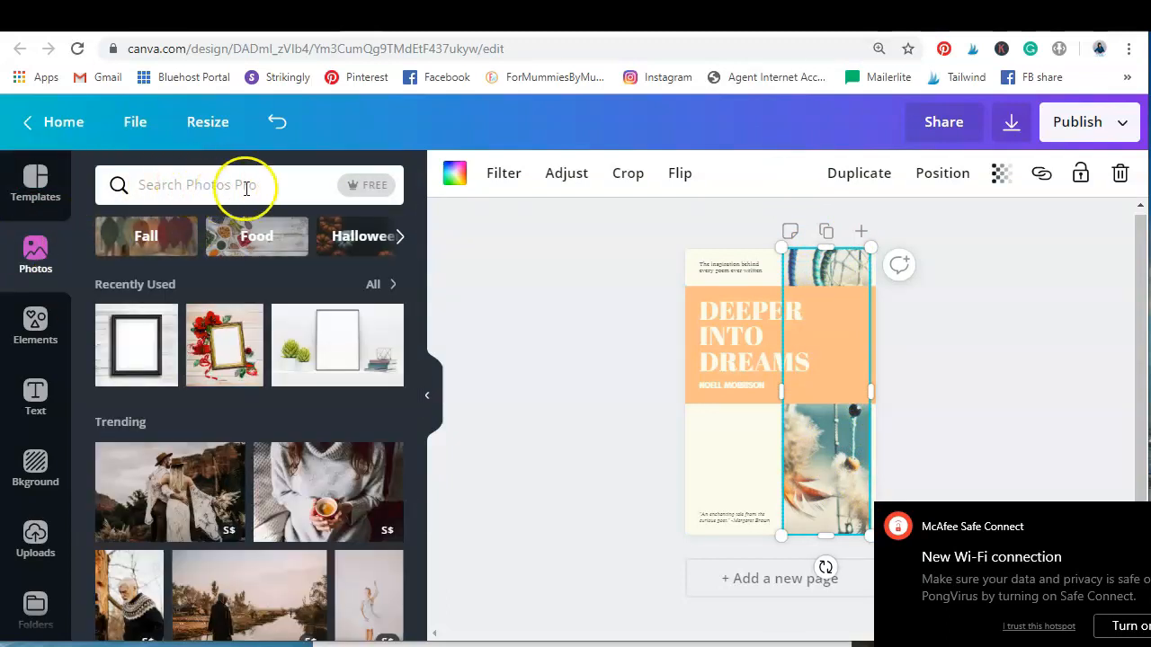
{"action": "left_click", "coordinate": [256, 236]}
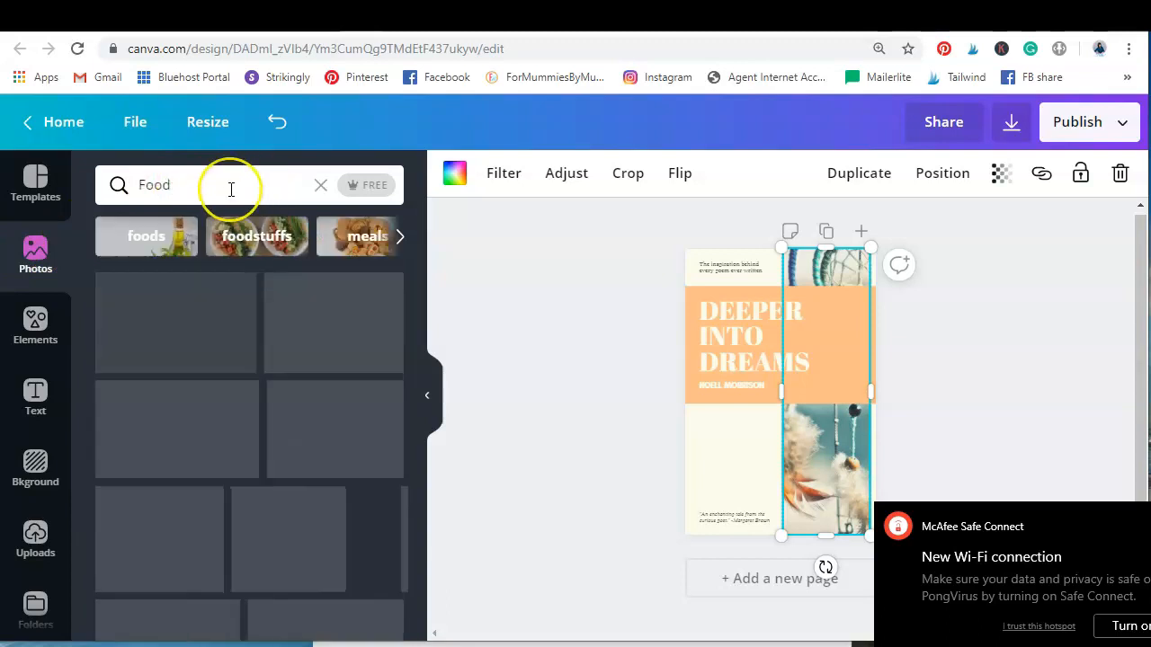
{"action": "left_click", "coordinate": [226, 187]}
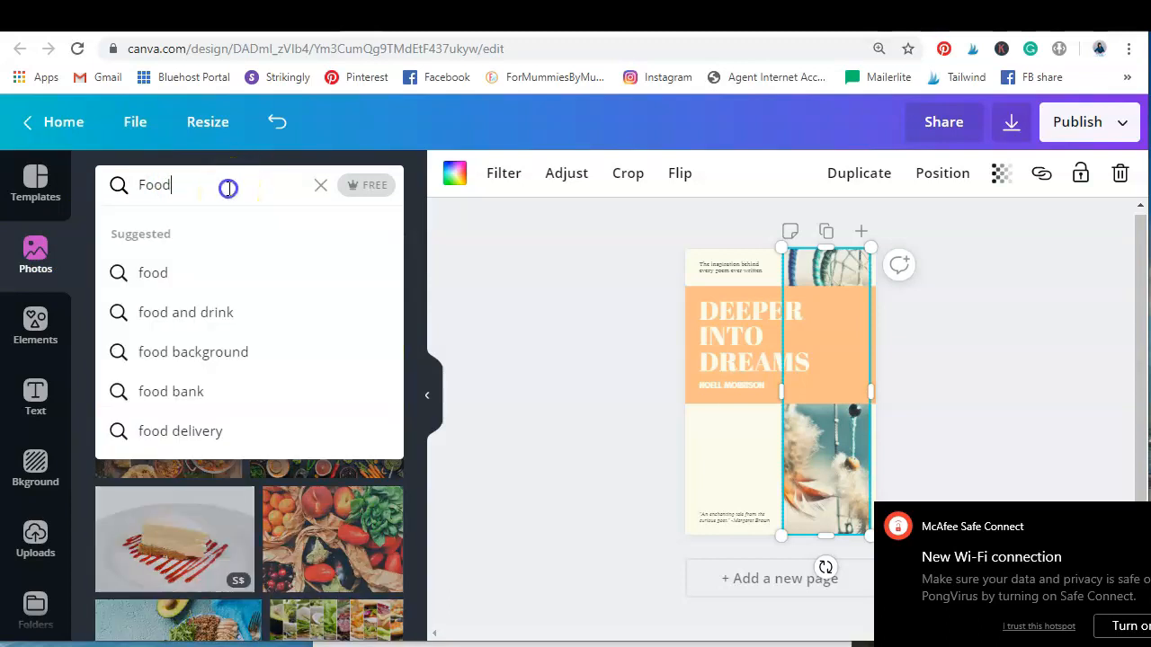
{"action": "left_click_drag", "start_coordinate": [194, 188], "coordinate": [99, 188]}
{"action": "type", "text": "lunch box"}
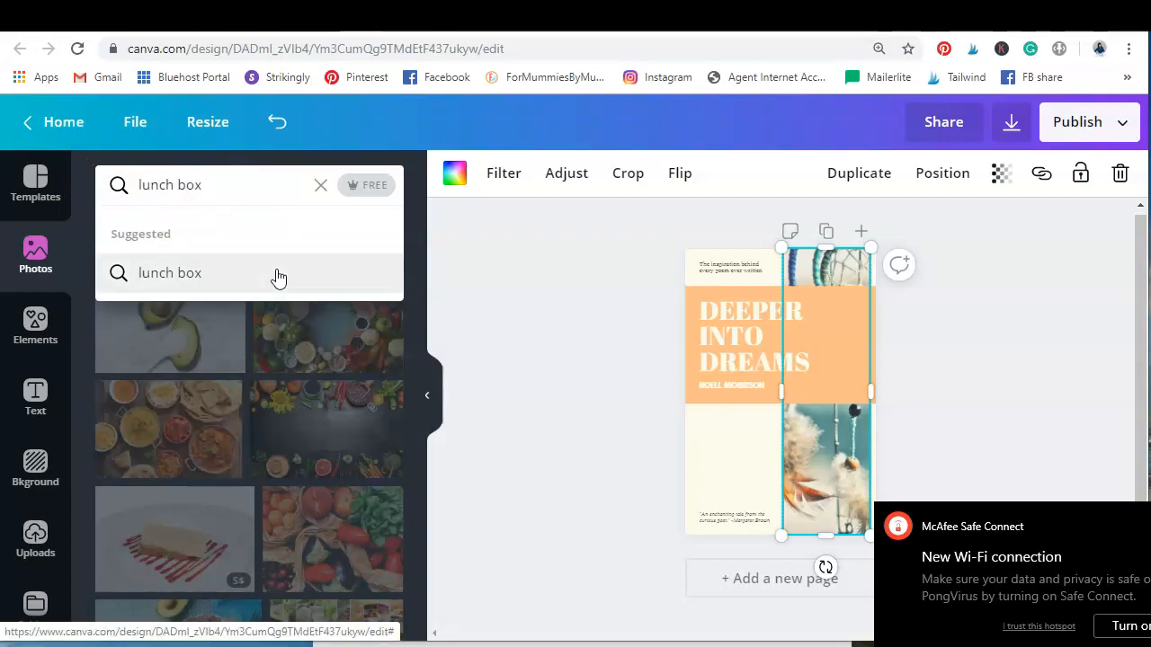
{"action": "left_click", "coordinate": [278, 275]}
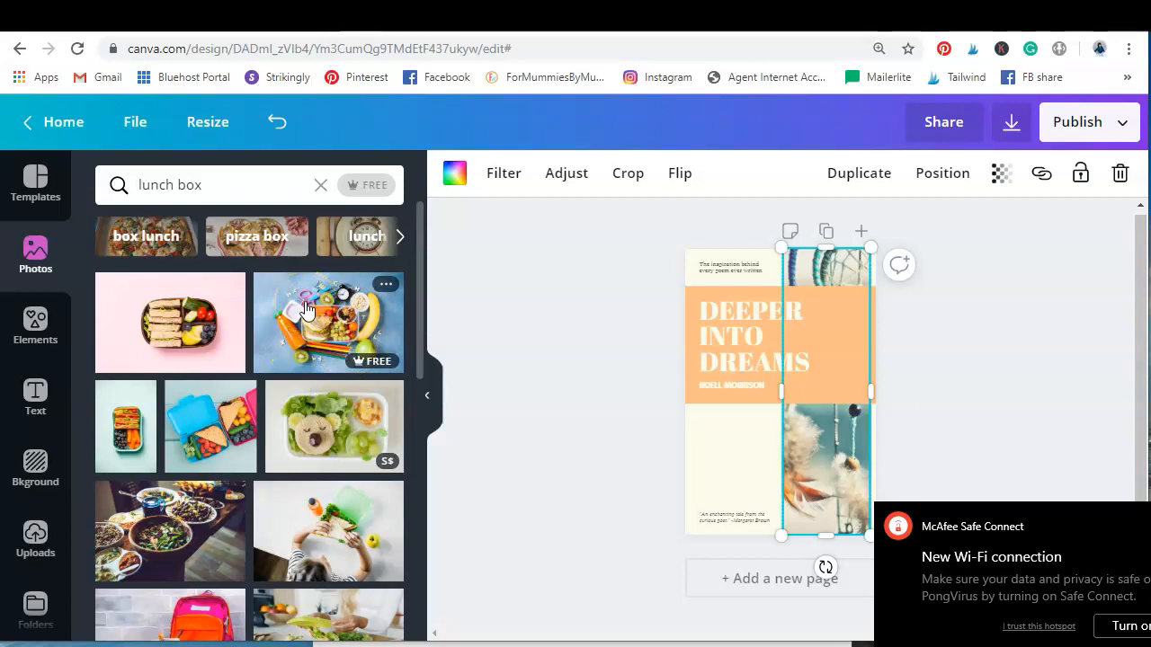
Browse the "lunch box" photo results for a picture suited to the template
{"action": "scroll", "coordinate": [315, 341], "scroll_direction": "down", "scroll_amount": 3}
{"action": "left_click", "coordinate": [322, 357]}
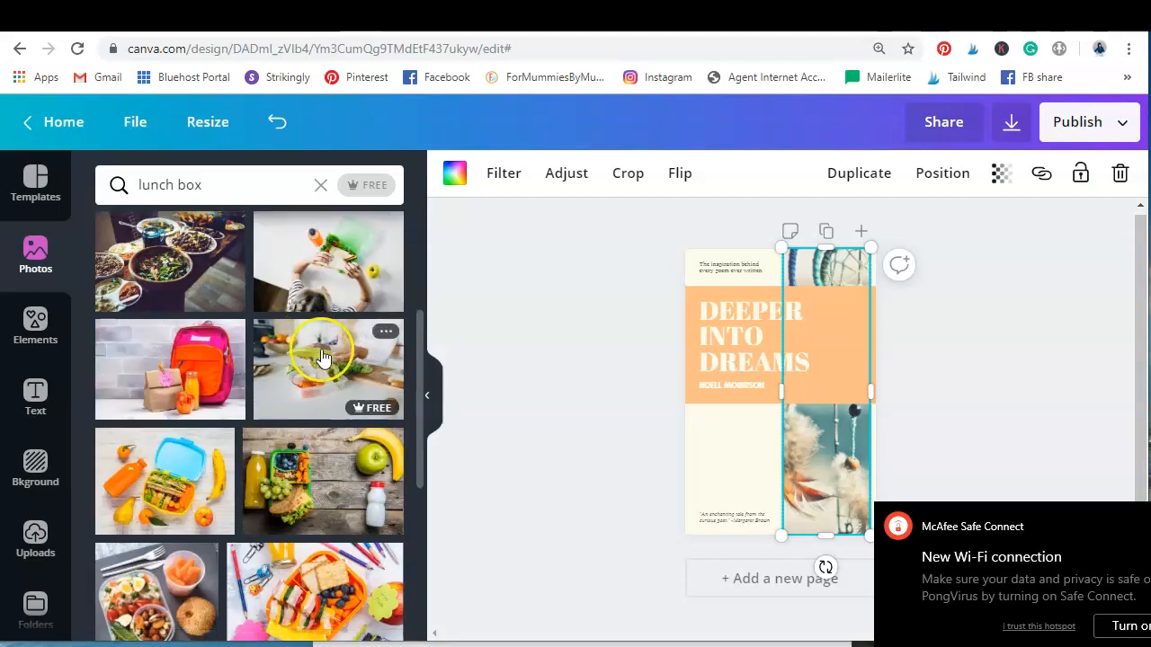
{"action": "scroll", "coordinate": [331, 357], "scroll_direction": "down", "scroll_amount": 1}
{"action": "scroll", "coordinate": [315, 428], "scroll_direction": "down", "scroll_amount": 1}
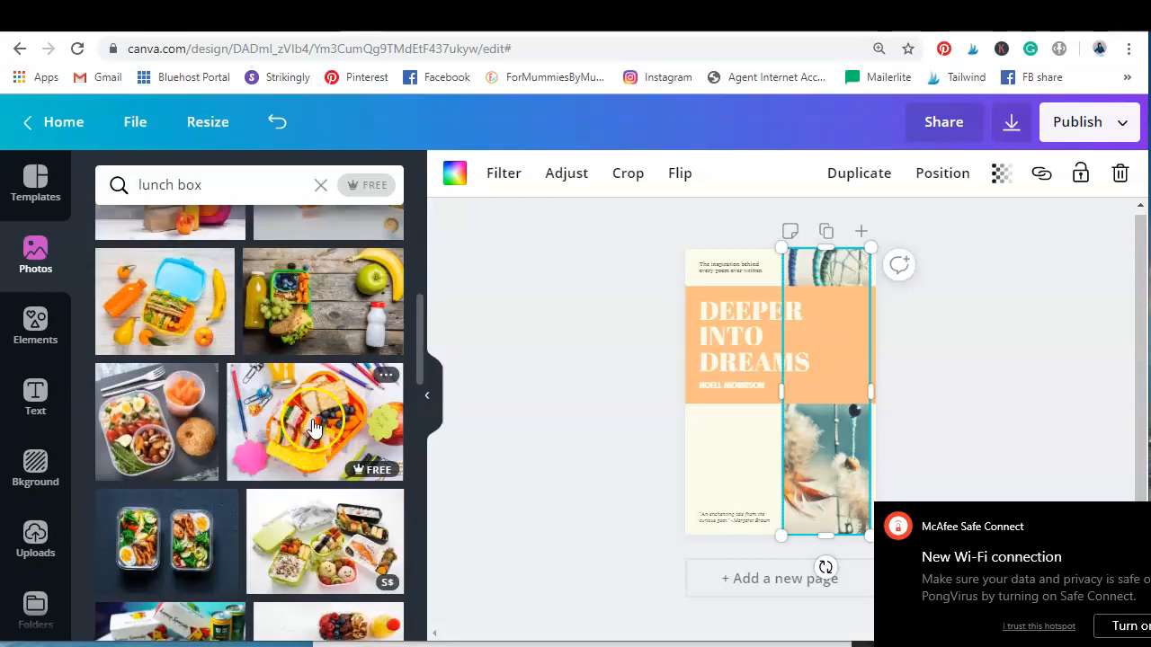
{"action": "mouse_move", "coordinate": [359, 475]}
{"action": "scroll", "coordinate": [366, 438], "scroll_direction": "up", "scroll_amount": 2}
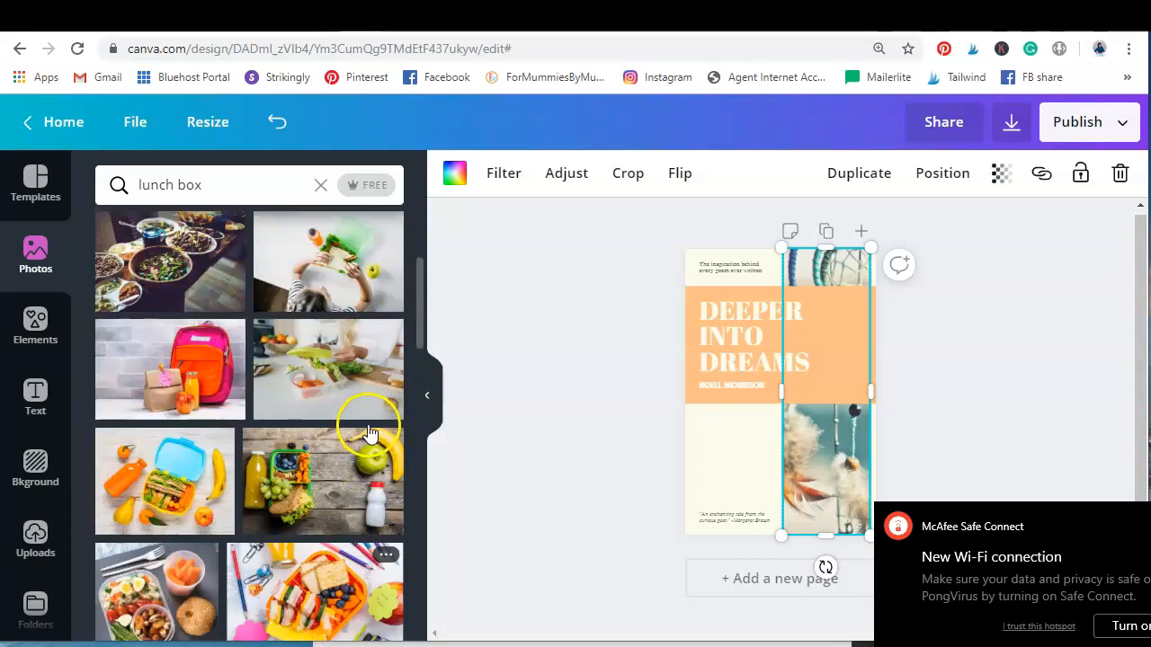
{"action": "scroll", "coordinate": [333, 377], "scroll_direction": "up", "scroll_amount": 1}
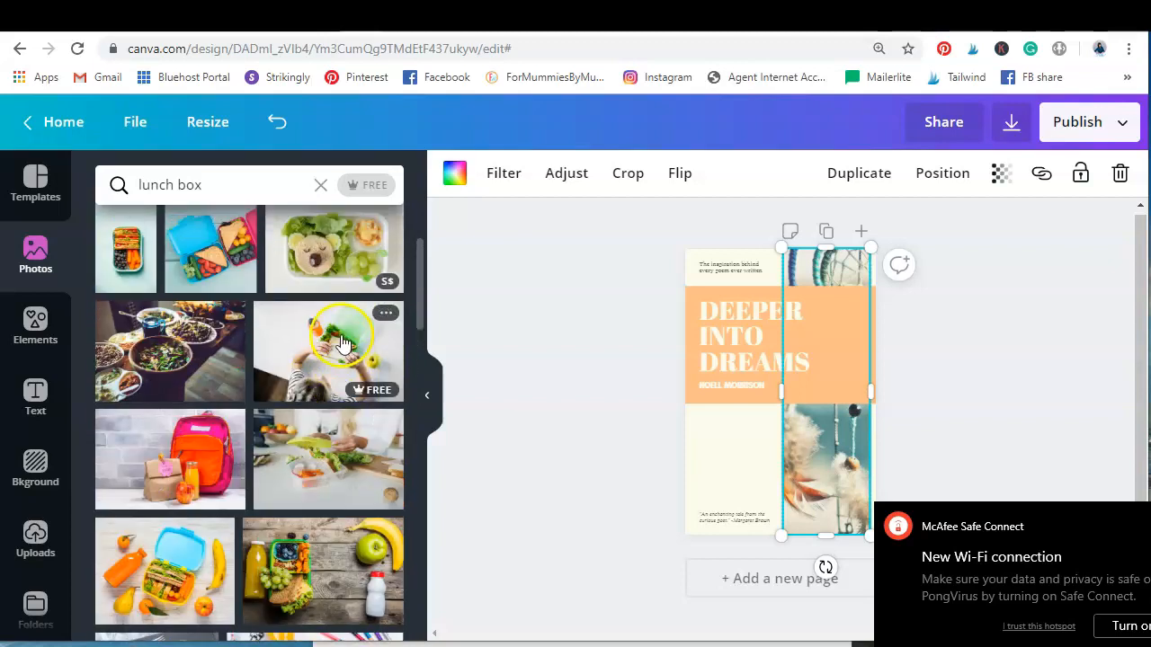
{"action": "scroll", "coordinate": [169, 409], "scroll_direction": "up", "scroll_amount": 1}
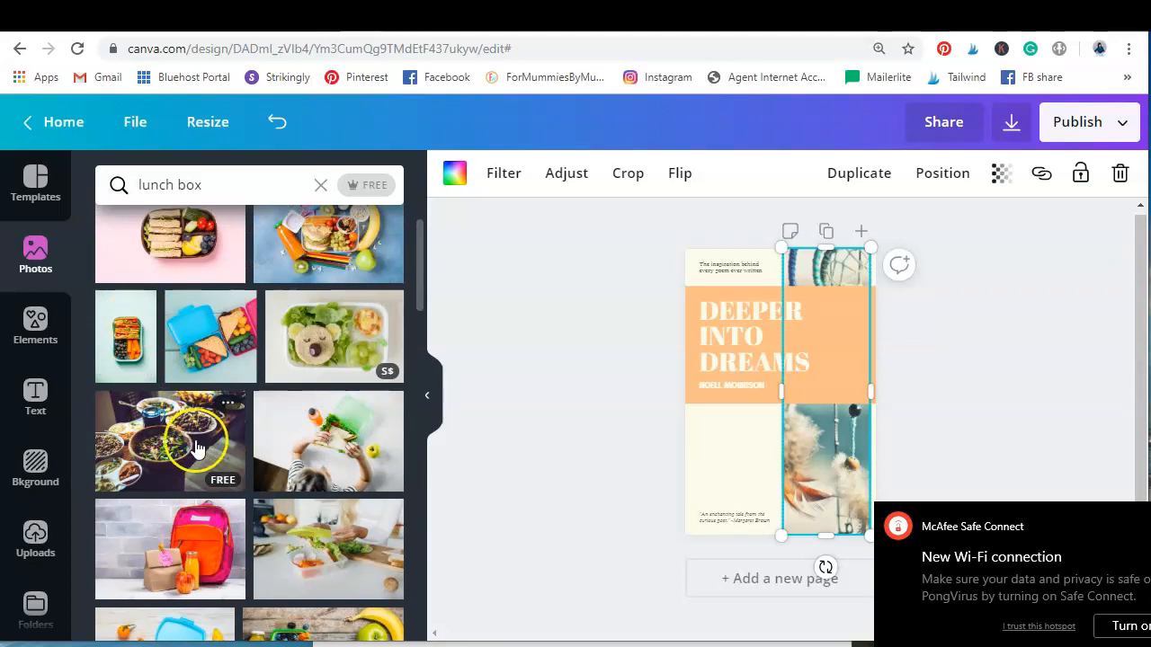
{"action": "scroll", "coordinate": [205, 439], "scroll_direction": "up", "scroll_amount": 1}
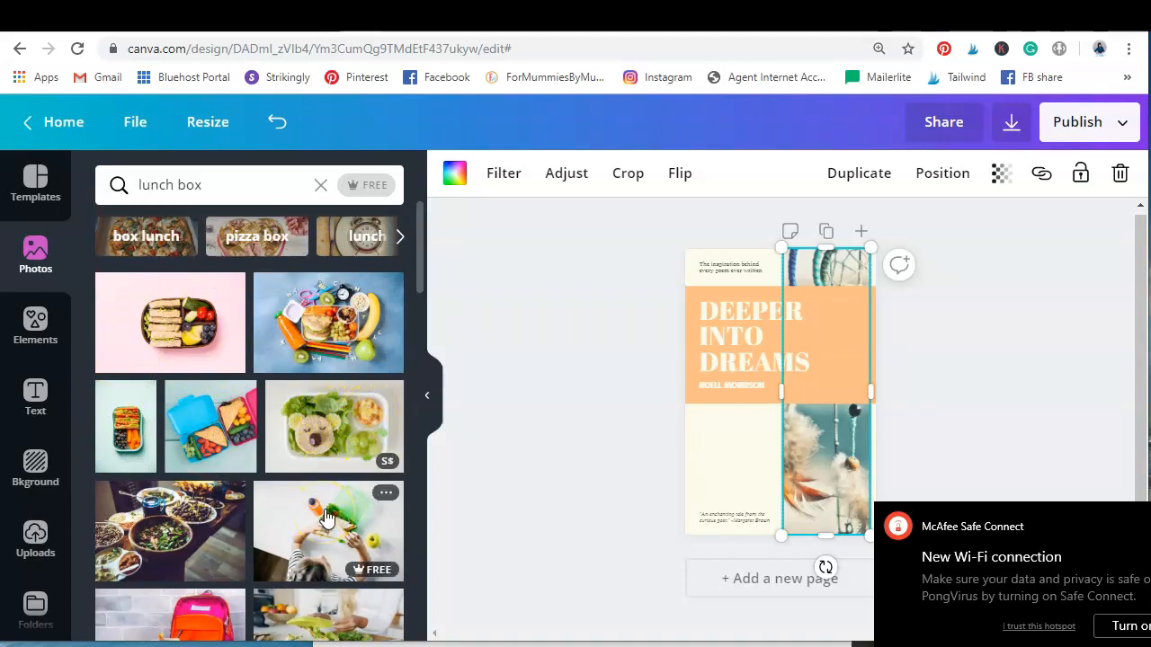
Add the photo of the orange sandwich lunch box surrounded by pencils to the page and rotate it to portrait
{"action": "scroll", "coordinate": [205, 490], "scroll_direction": "down", "scroll_amount": 2}
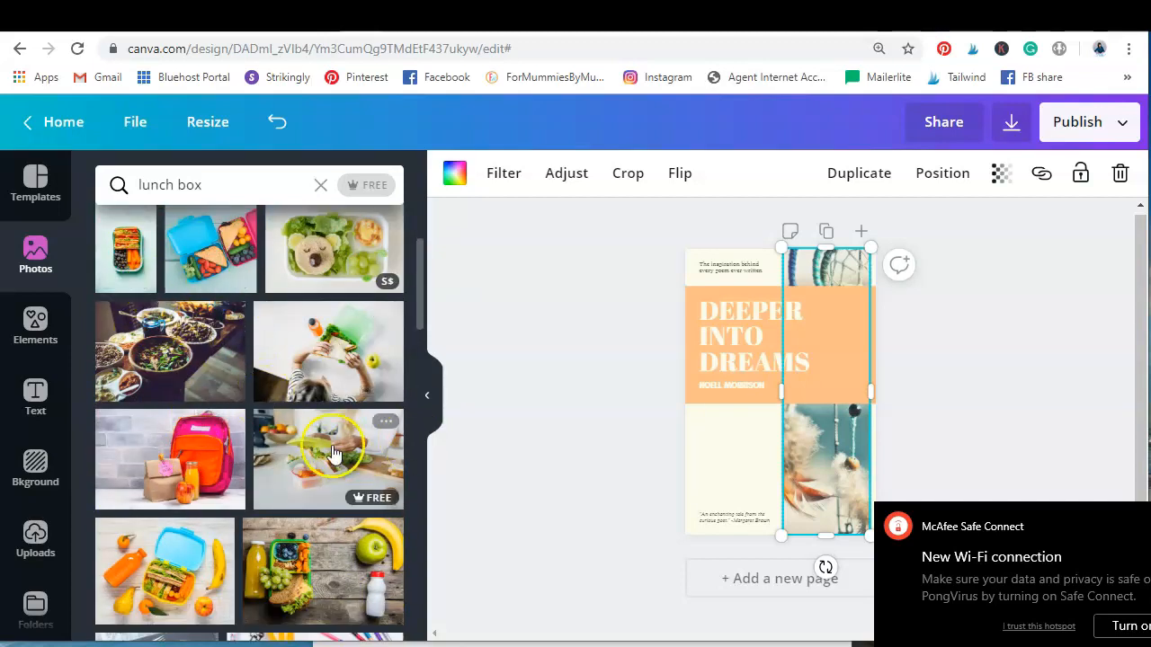
{"action": "scroll", "coordinate": [339, 459], "scroll_direction": "down", "scroll_amount": 1}
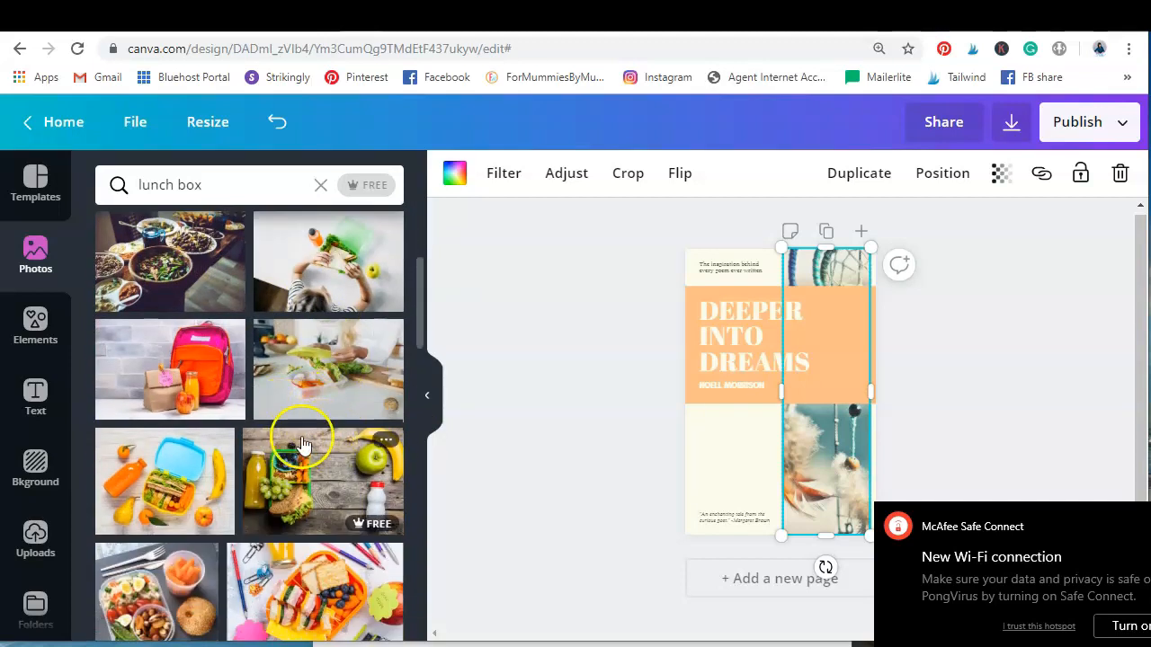
{"action": "scroll", "coordinate": [322, 452], "scroll_direction": "down", "scroll_amount": 2}
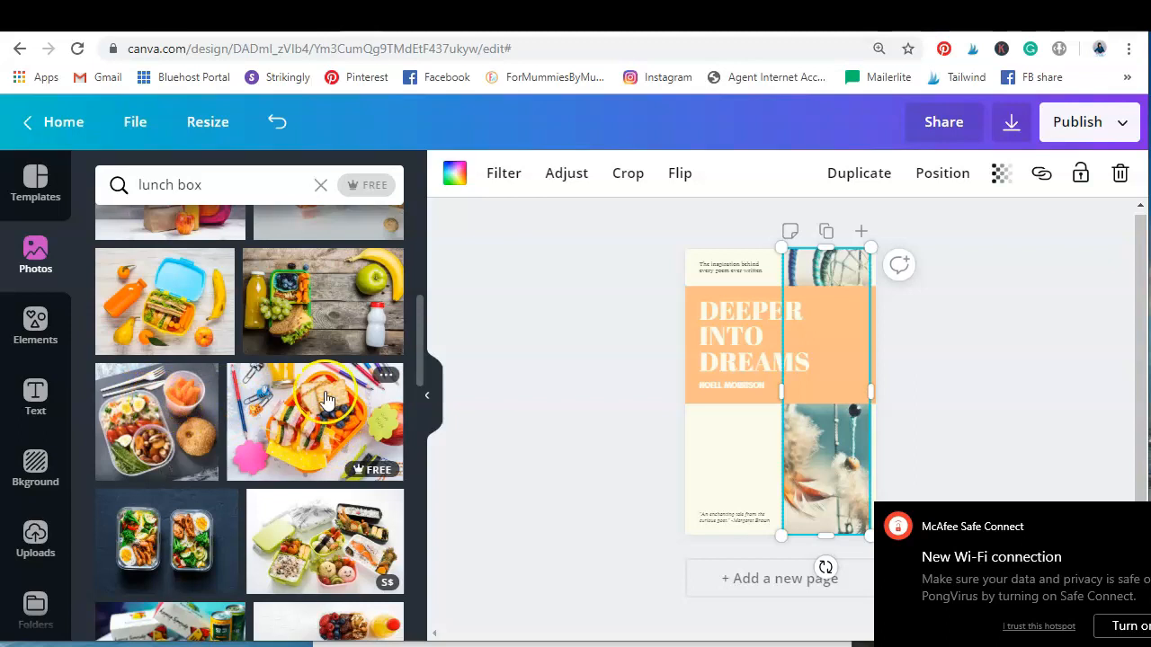
{"action": "scroll", "coordinate": [351, 481], "scroll_direction": "down", "scroll_amount": 1}
{"action": "scroll", "coordinate": [350, 482], "scroll_direction": "up", "scroll_amount": 1}
{"action": "left_click", "coordinate": [353, 422]}
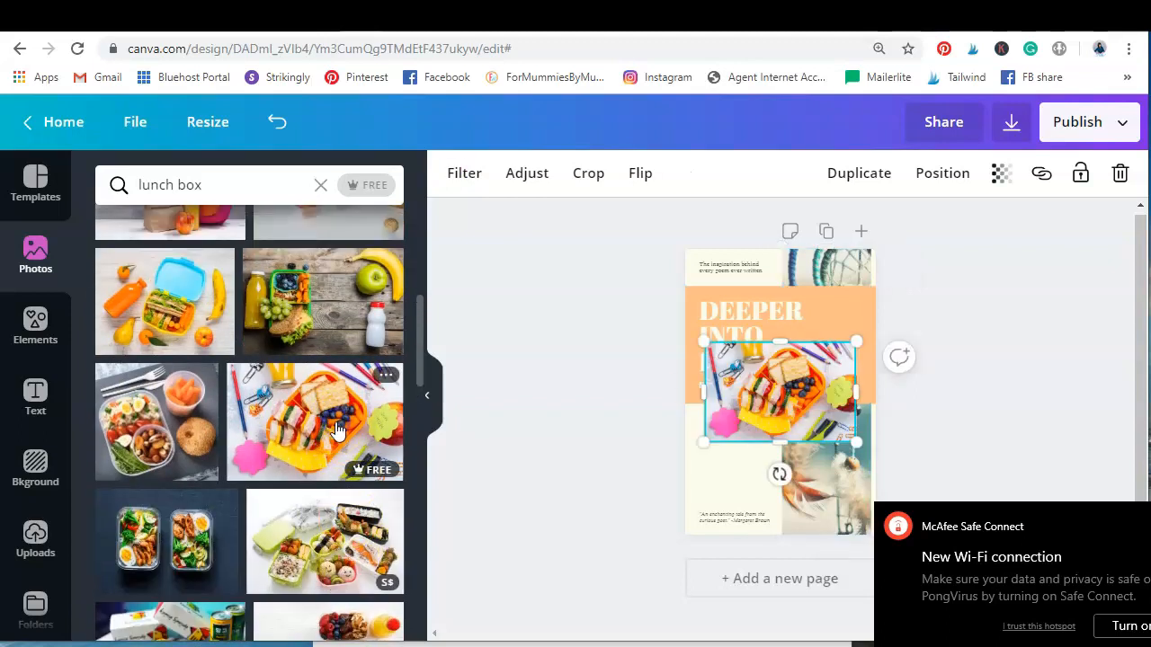
{"action": "left_click_drag", "start_coordinate": [779, 474], "coordinate": [848, 390]}
Delete the feather image from the vertical photo frame and place the rotated lunch box photo in it
{"action": "left_click", "coordinate": [848, 391]}
{"action": "left_click", "coordinate": [1118, 171]}
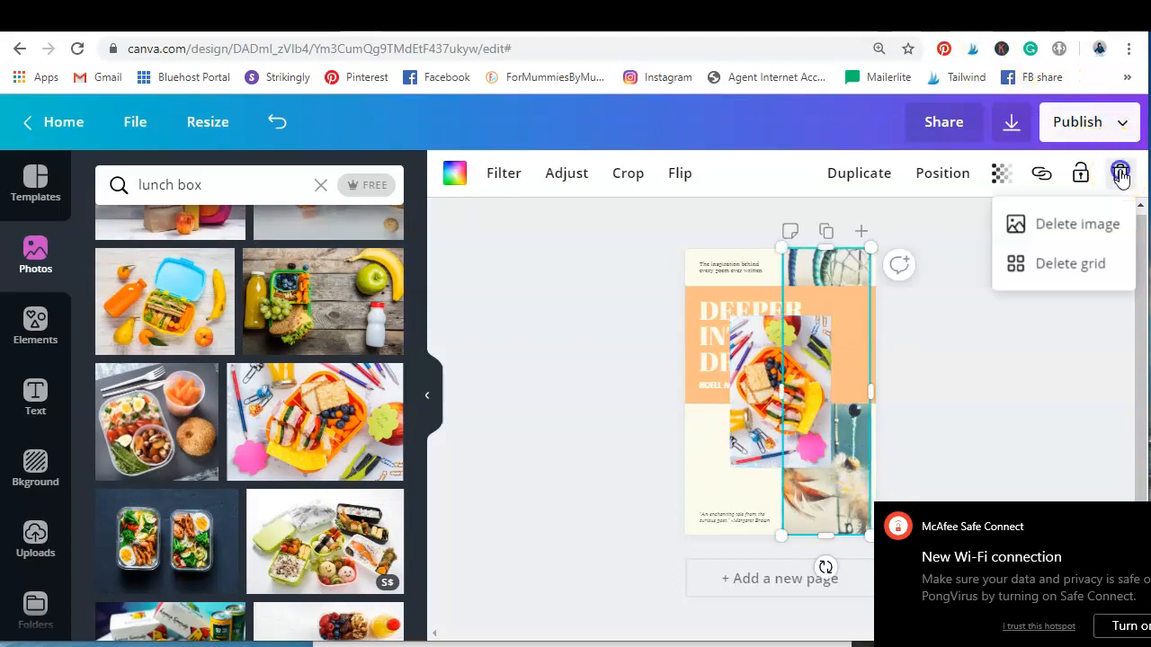
{"action": "left_click", "coordinate": [1059, 226]}
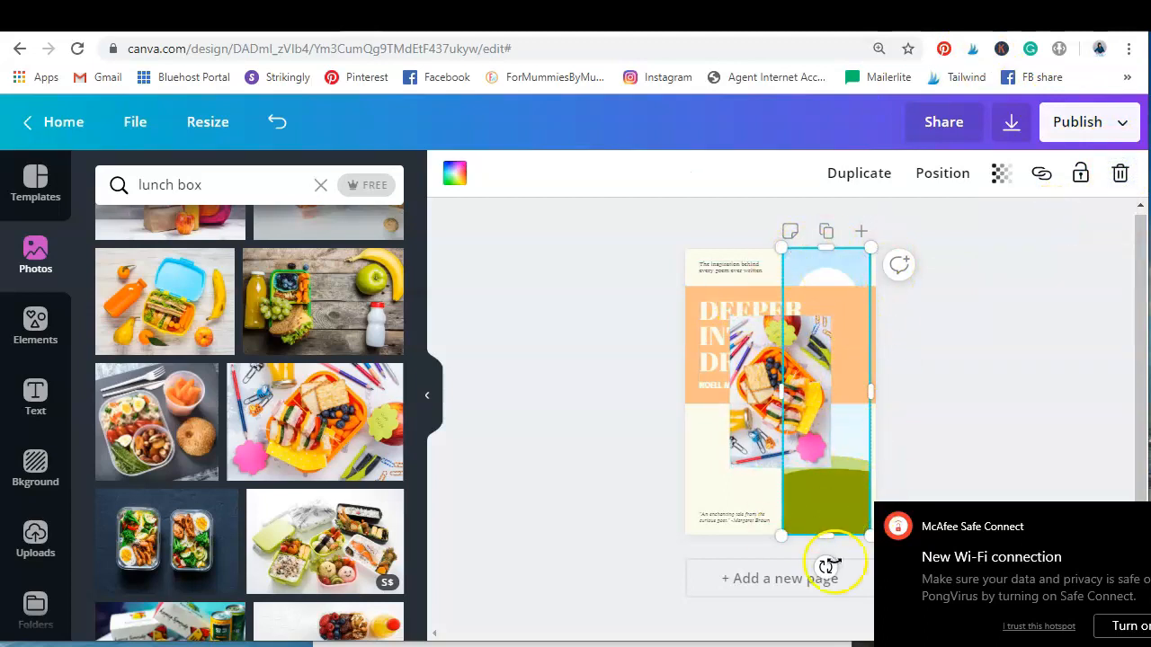
{"action": "left_click_drag", "start_coordinate": [751, 418], "coordinate": [814, 440]}
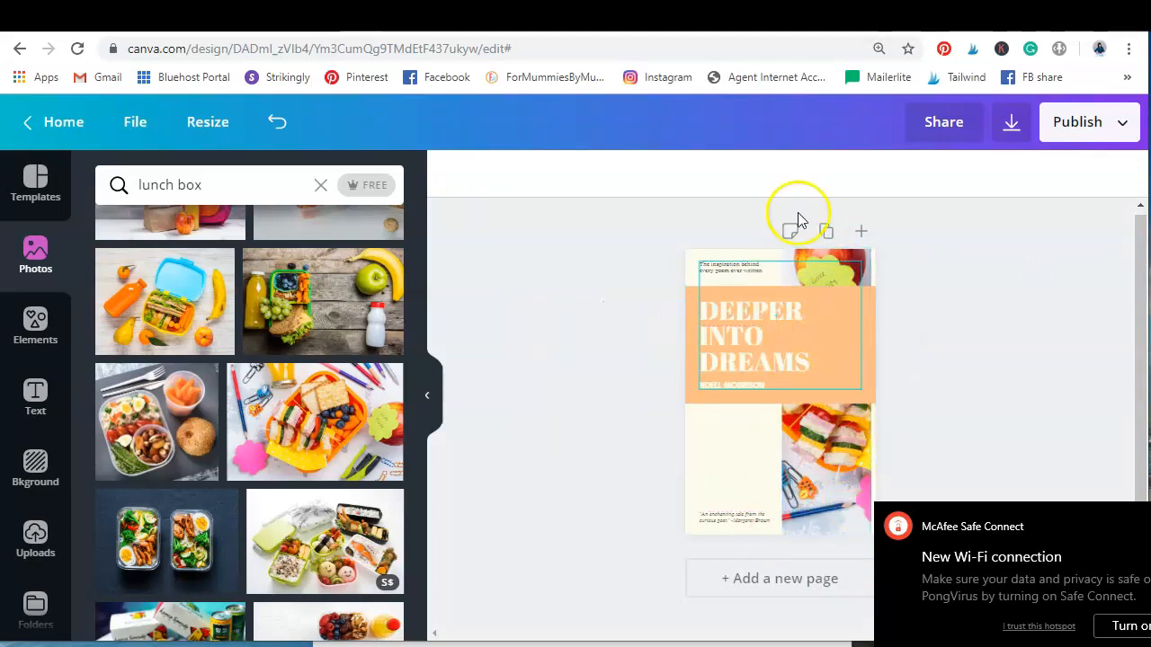
Adjust the crop of the lunch box photo inside its vertical frame
{"action": "double_click", "coordinate": [837, 462]}
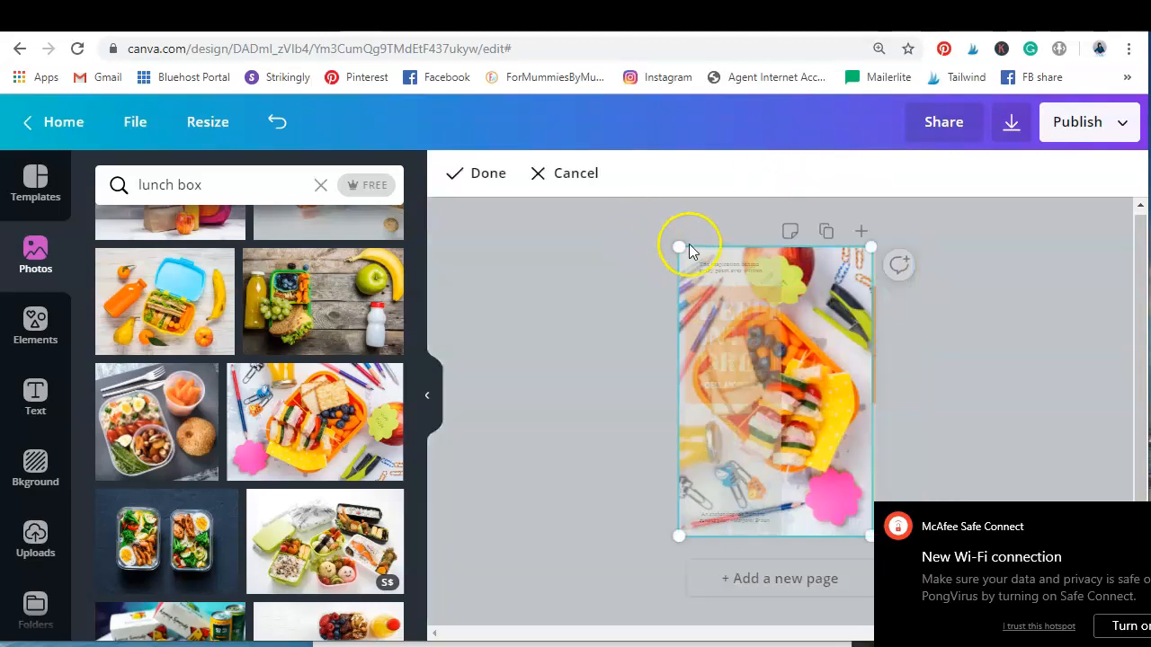
{"action": "left_click_drag", "start_coordinate": [848, 273], "coordinate": [900, 305]}
{"action": "left_click", "coordinate": [959, 369]}
{"action": "left_click", "coordinate": [1026, 347]}
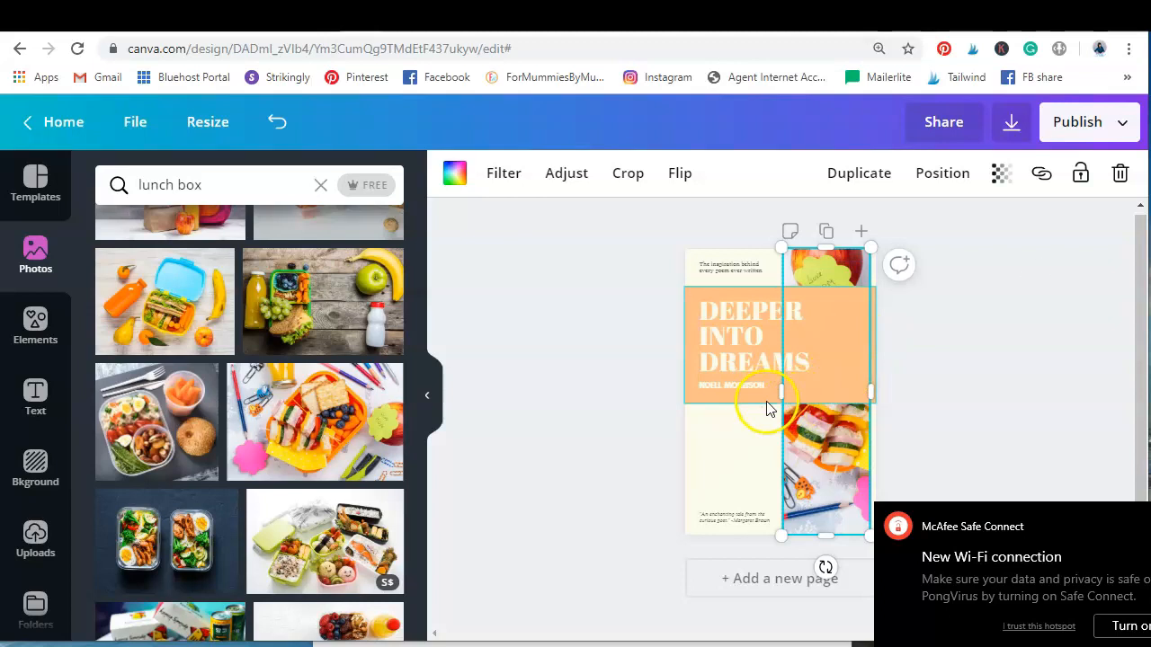
Try to remove the tagline above the title by deleting its whole text group, and undo the deletion
{"action": "left_click", "coordinate": [743, 268]}
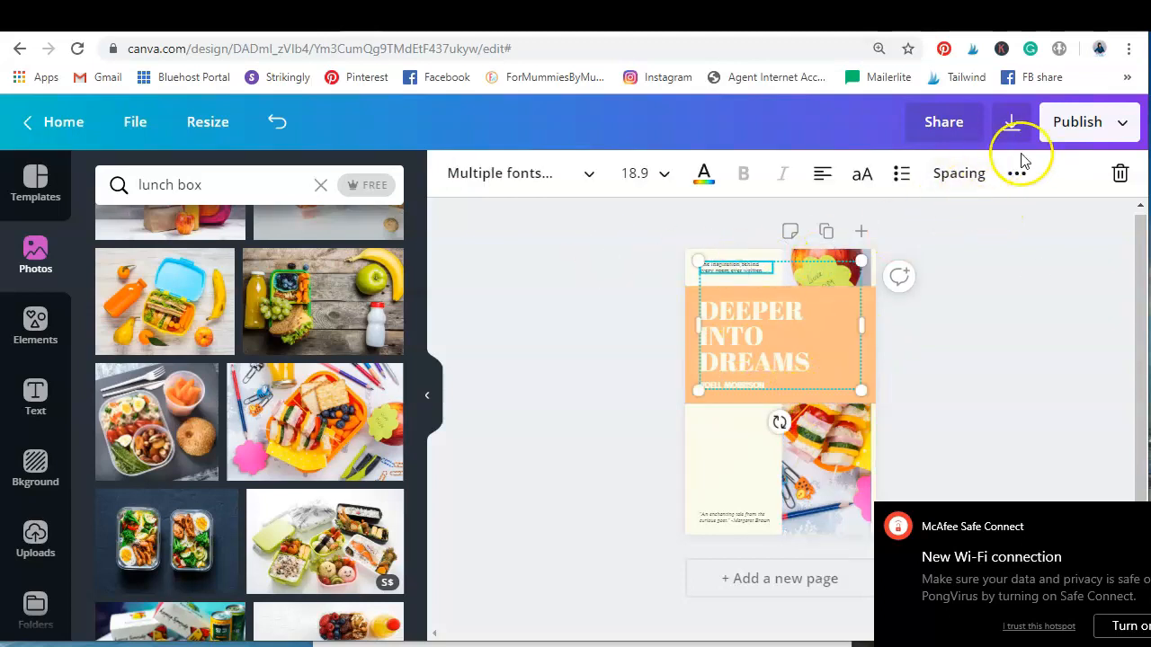
{"action": "left_click", "coordinate": [1120, 178]}
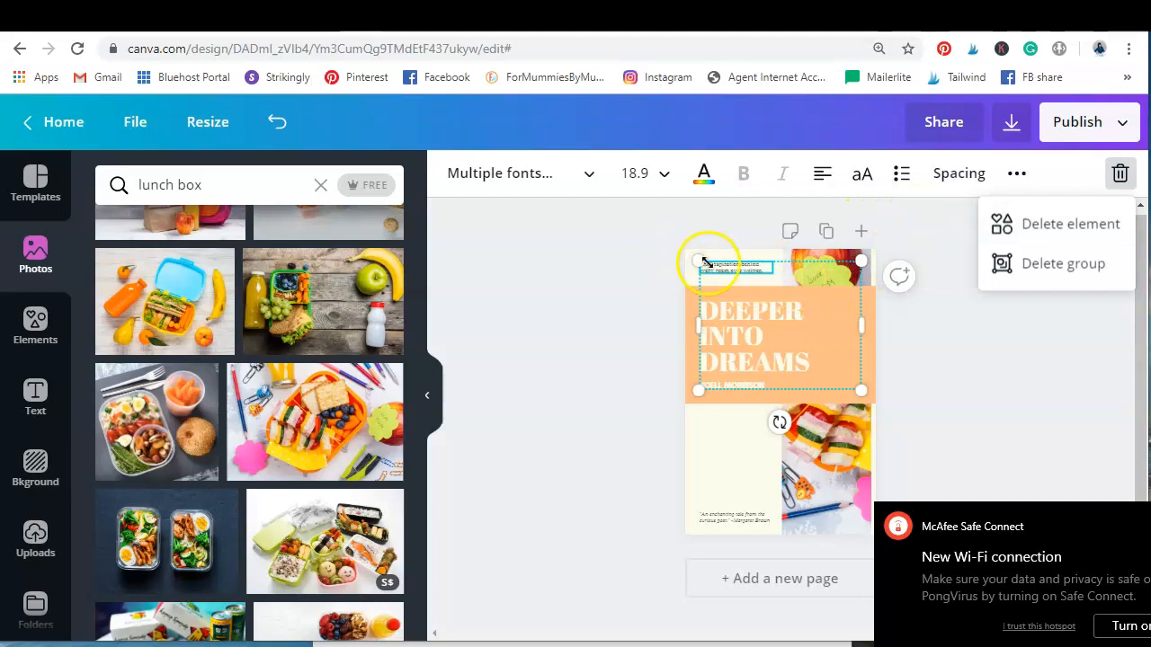
{"action": "left_click", "coordinate": [708, 312]}
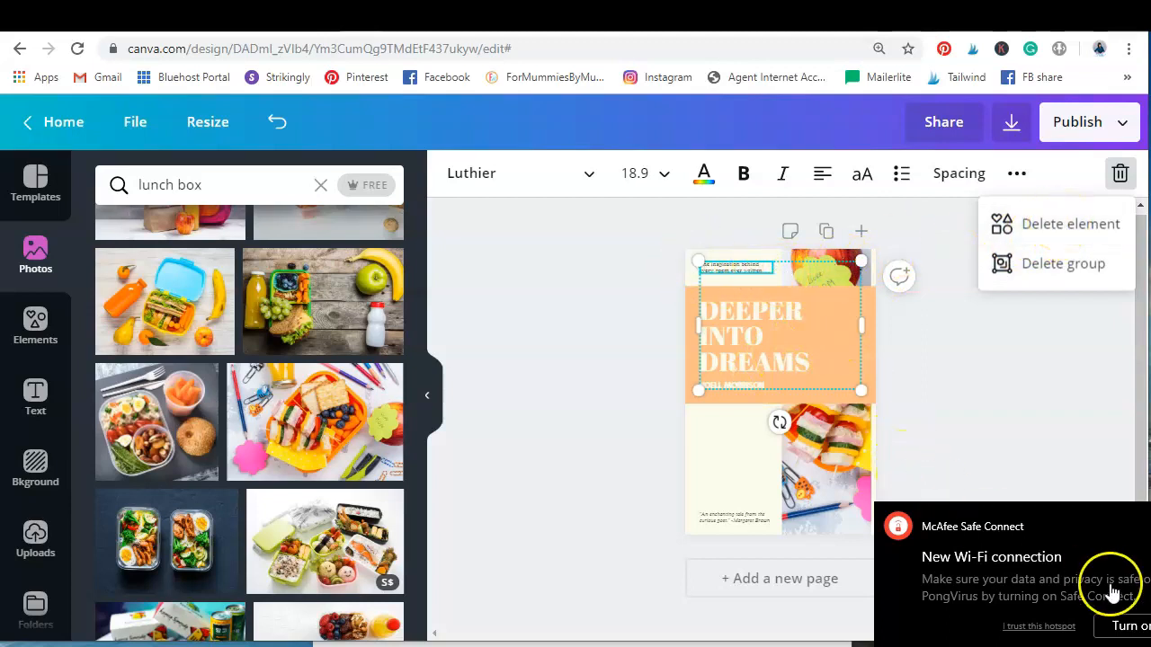
{"action": "left_click", "coordinate": [955, 600]}
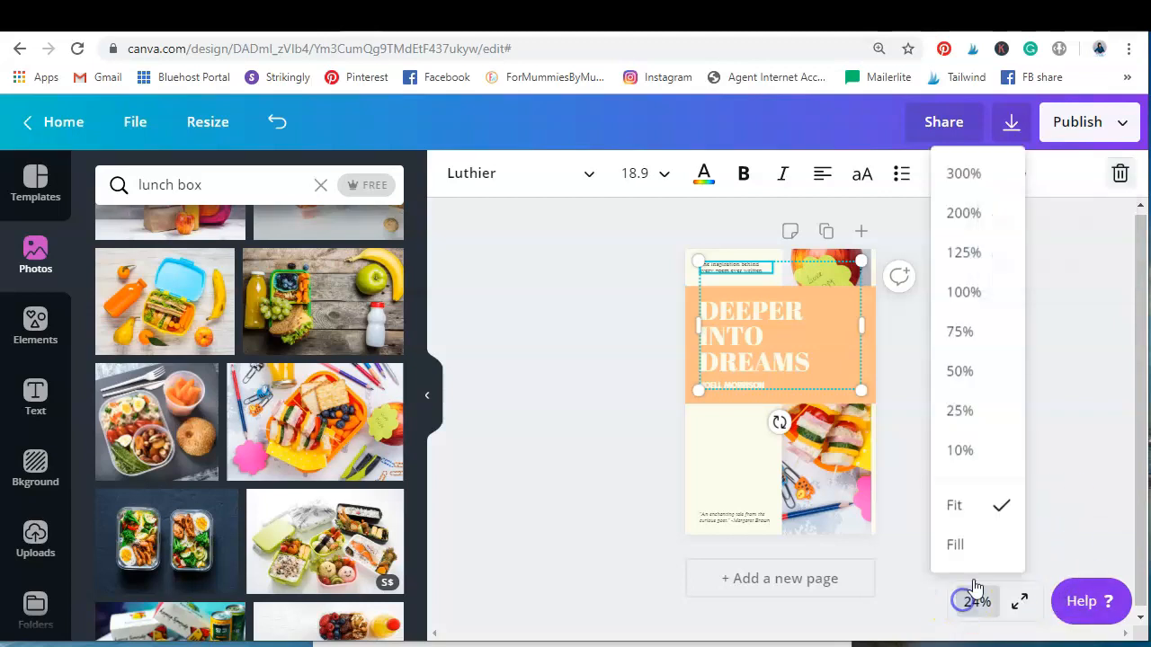
{"action": "left_click", "coordinate": [971, 366]}
{"action": "scroll", "coordinate": [950, 368], "scroll_direction": "up", "scroll_amount": 3}
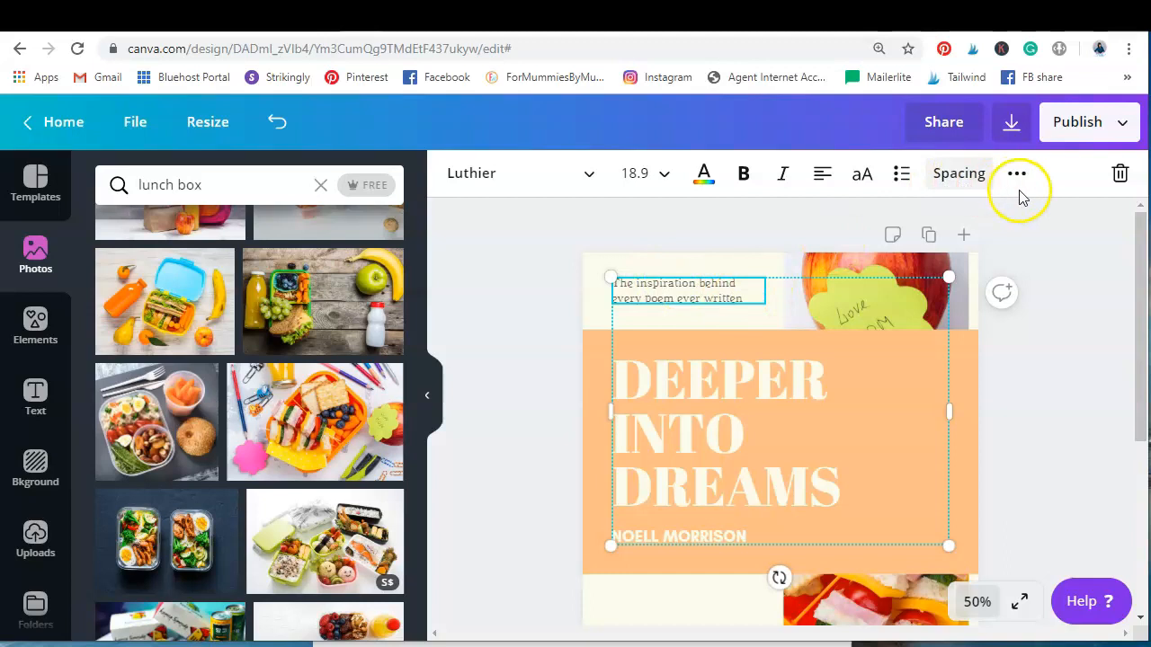
{"action": "left_click", "coordinate": [1118, 177]}
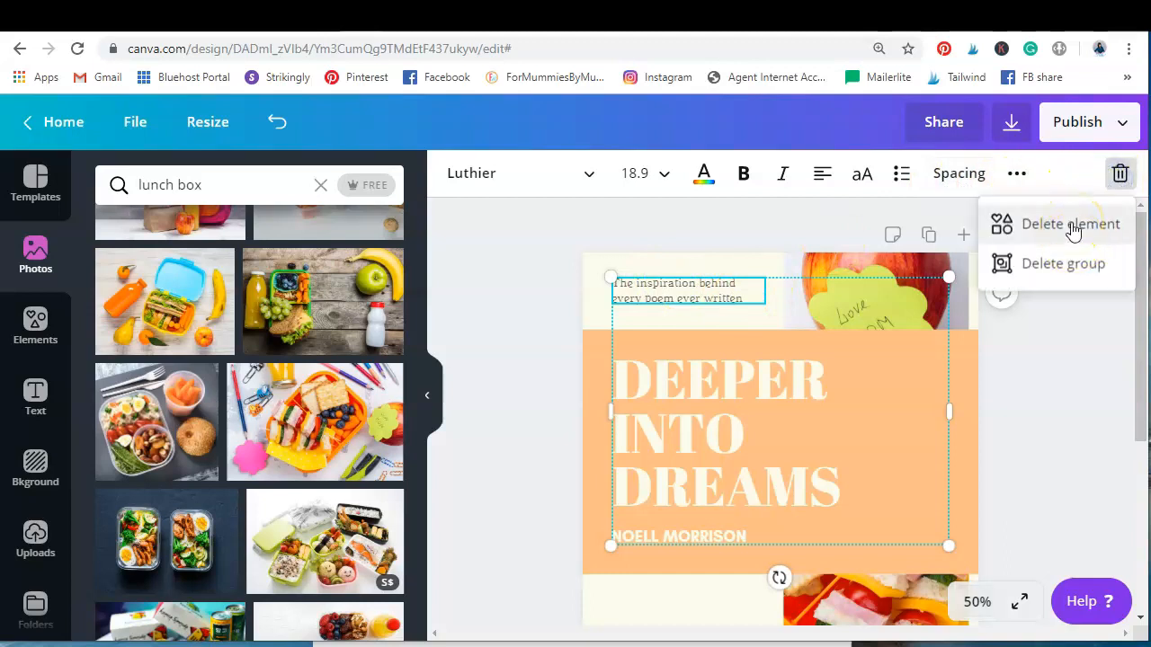
{"action": "left_click", "coordinate": [1074, 261]}
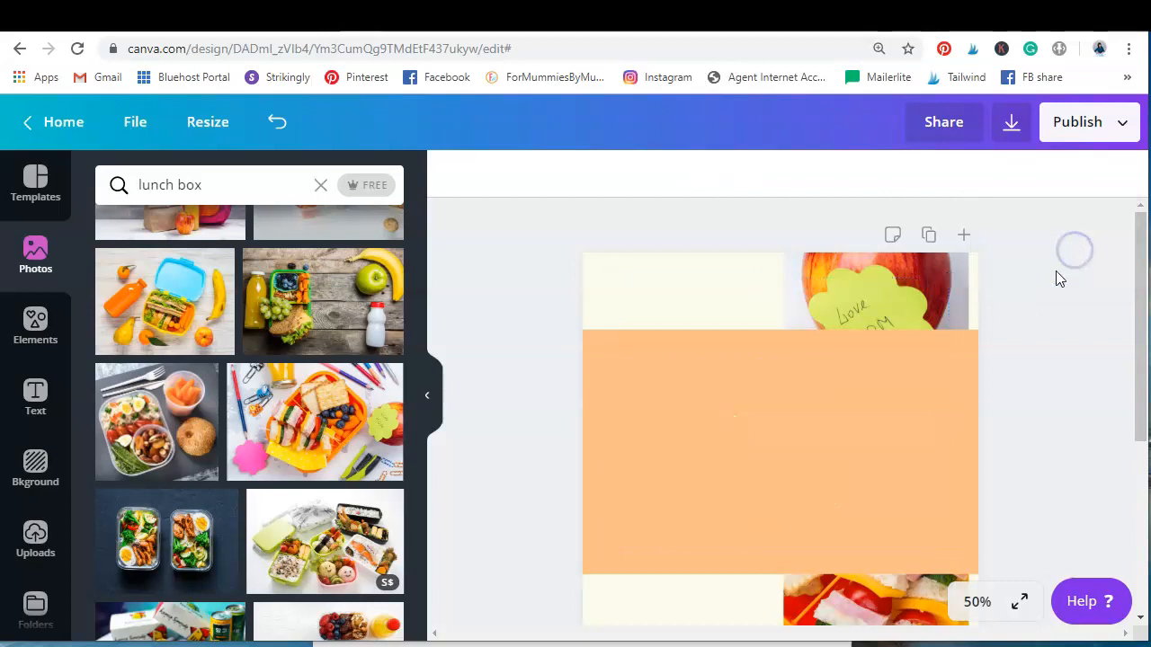
{"action": "left_click", "coordinate": [282, 123]}
Delete only the tagline "The inspiration behind every poem ever written" from the text group
{"action": "left_click", "coordinate": [687, 286]}
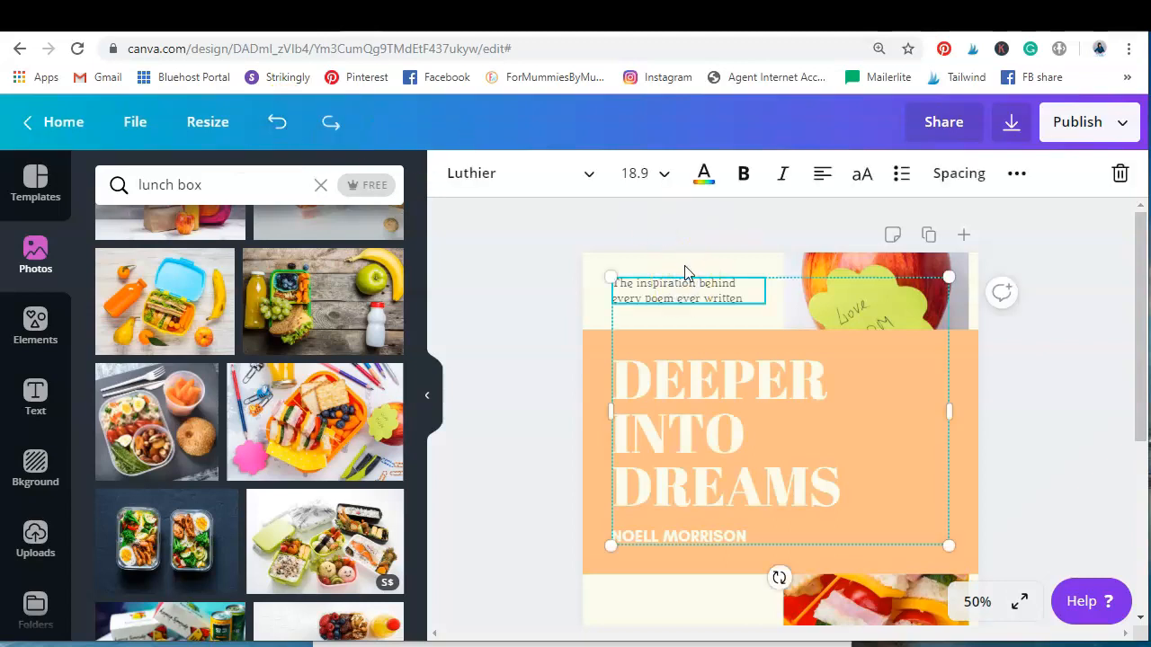
{"action": "left_click", "coordinate": [1120, 174]}
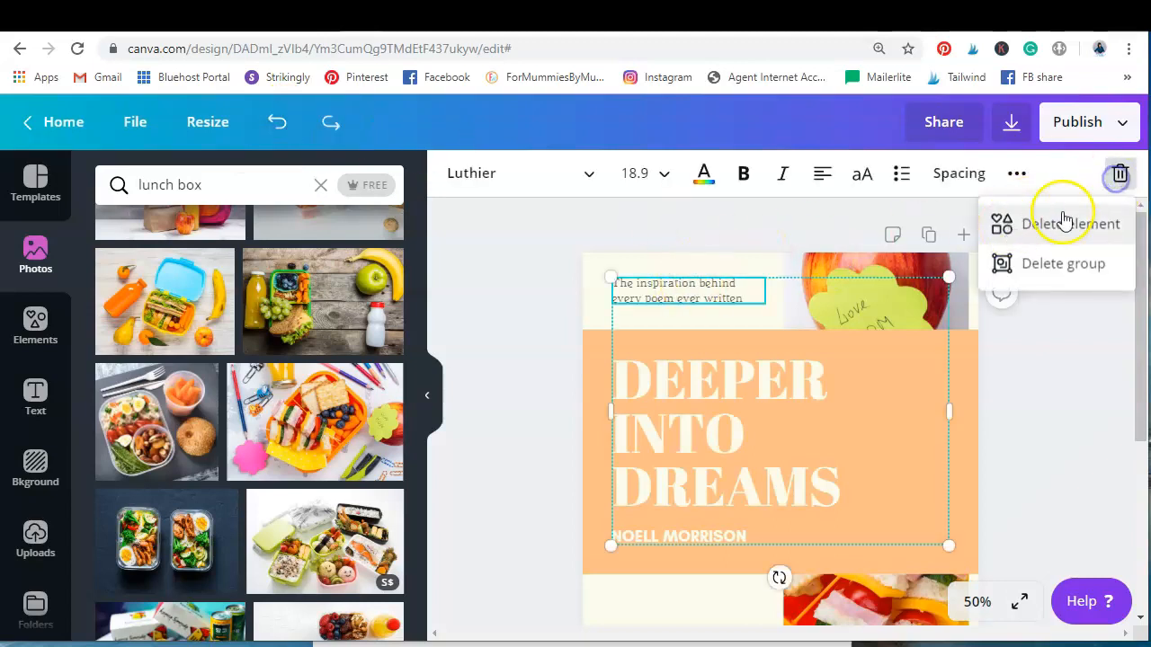
{"action": "left_click", "coordinate": [1064, 223]}
Ungroup the "DEEPER INTO DREAMS" title and the author line into separate text elements
{"action": "left_click", "coordinate": [663, 533]}
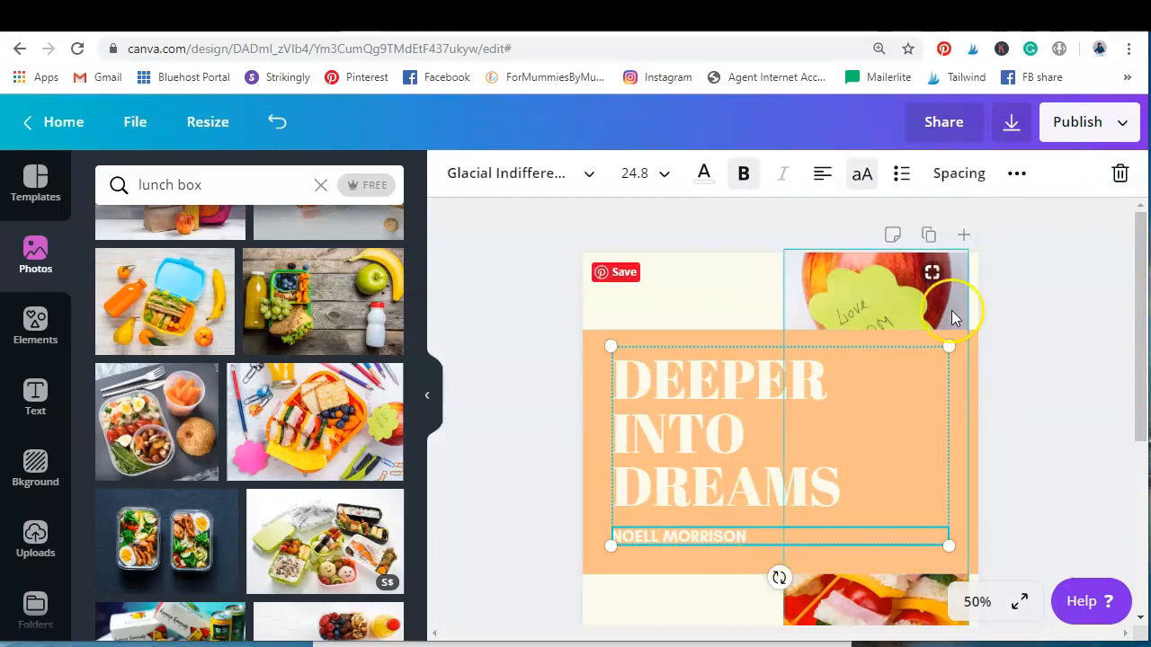
{"action": "left_click", "coordinate": [1017, 173]}
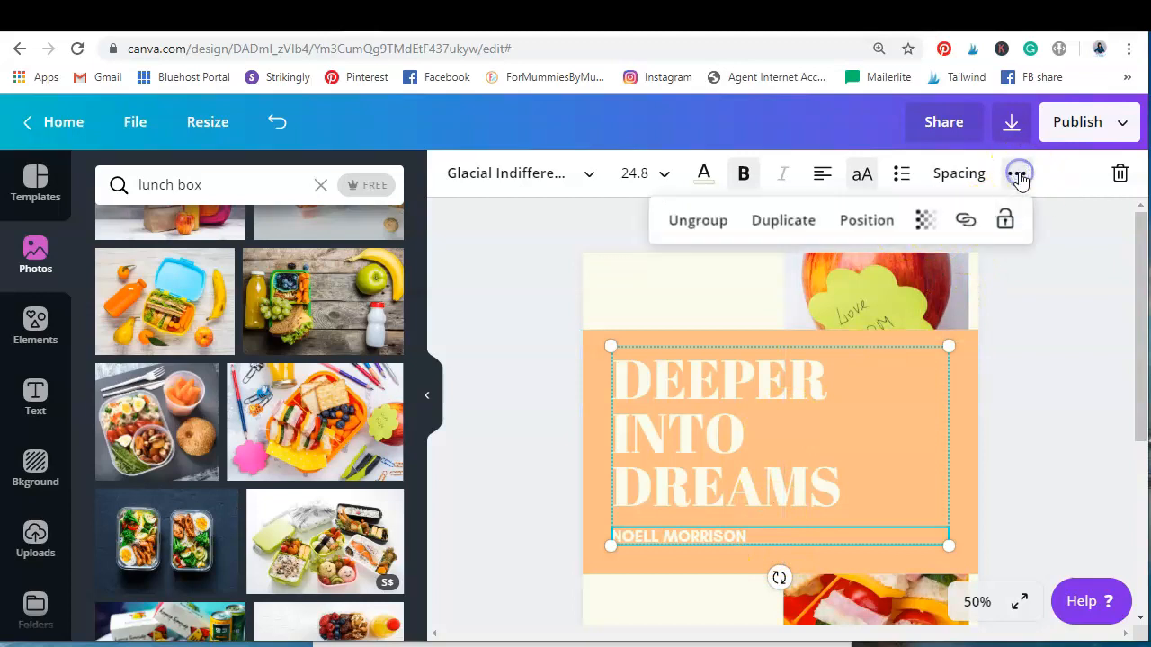
{"action": "left_click", "coordinate": [702, 225]}
{"action": "mouse_move", "coordinate": [699, 405]}
{"action": "left_mouse_down"}
{"action": "mouse_move", "coordinate": [693, 377]}
{"action": "mouse_move", "coordinate": [707, 352]}
{"action": "mouse_move", "coordinate": [695, 407]}
{"action": "left_mouse_up"}
{"action": "left_click", "coordinate": [953, 278]}
{"action": "left_click", "coordinate": [691, 438]}
{"action": "left_click", "coordinate": [680, 537]}
Move the orange band behind the title higher up the page
{"action": "scroll", "coordinate": [1022, 337], "scroll_direction": "down", "scroll_amount": 3}
{"action": "scroll", "coordinate": [1016, 338], "scroll_direction": "down", "scroll_amount": 1}
{"action": "scroll", "coordinate": [1034, 337], "scroll_direction": "up", "scroll_amount": 2}
{"action": "scroll", "coordinate": [1066, 336], "scroll_direction": "down", "scroll_amount": 2}
{"action": "scroll", "coordinate": [1066, 339], "scroll_direction": "up", "scroll_amount": 2}
{"action": "left_click", "coordinate": [944, 456]}
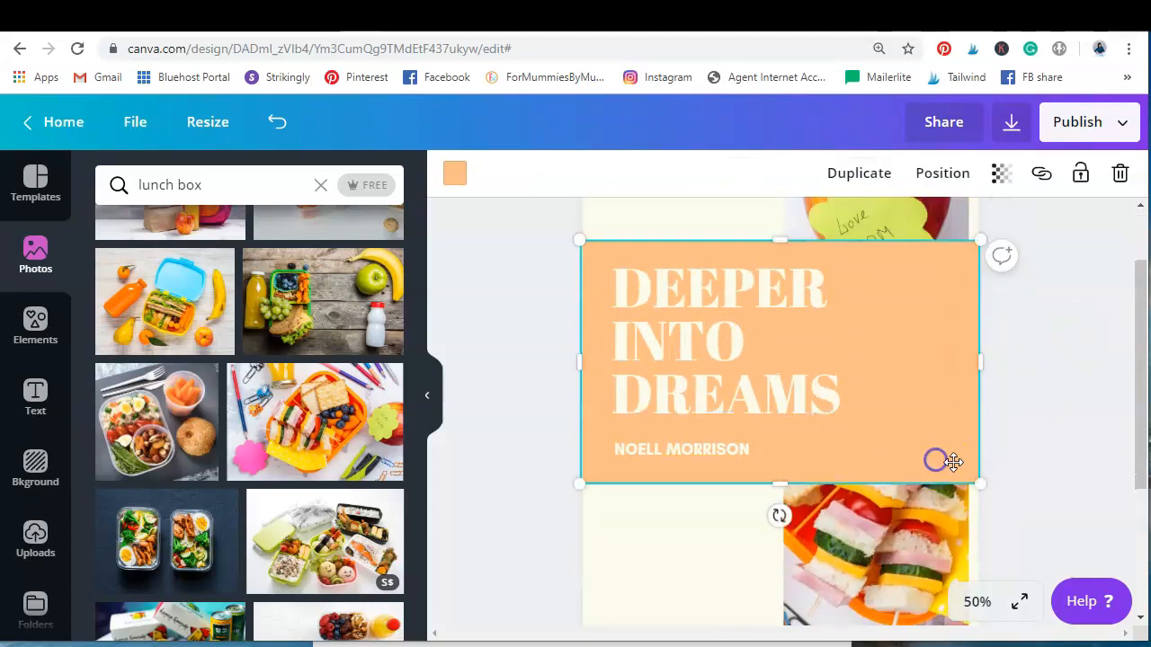
{"action": "left_click", "coordinate": [933, 406]}
{"action": "left_click", "coordinate": [943, 444]}
{"action": "left_click", "coordinate": [955, 416]}
{"action": "mouse_move", "coordinate": [956, 406]}
{"action": "left_mouse_down"}
{"action": "mouse_move", "coordinate": [956, 465]}
{"action": "mouse_move", "coordinate": [953, 387]}
{"action": "left_mouse_up"}
{"action": "scroll", "coordinate": [953, 445], "scroll_direction": "up", "scroll_amount": 2}
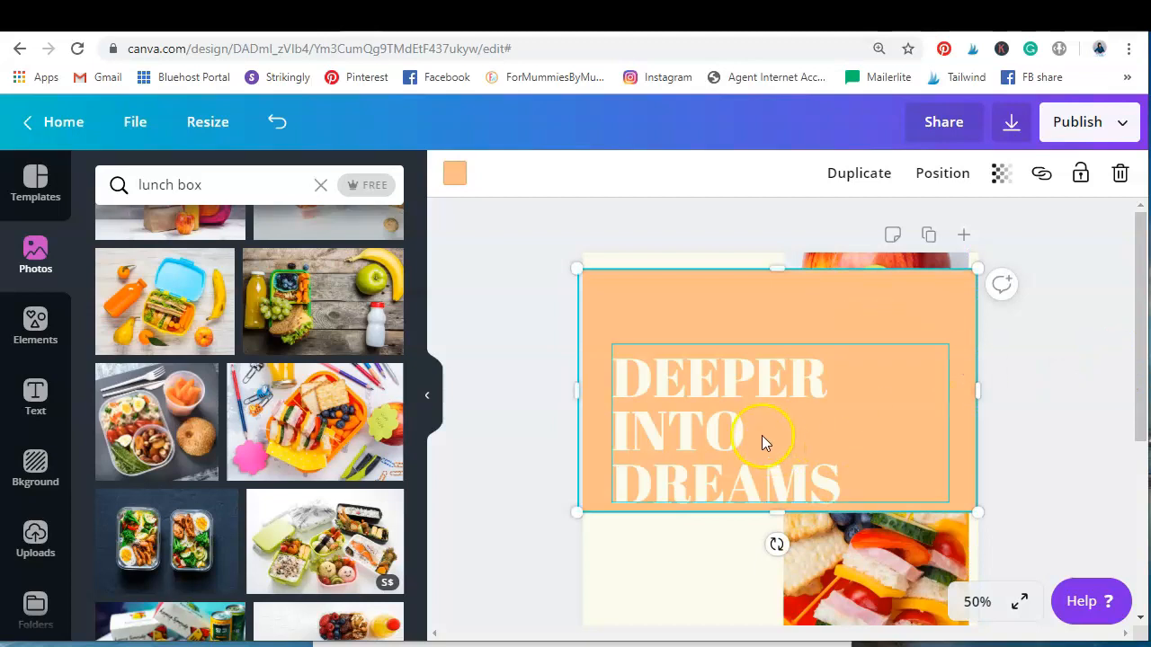
Move the title and the author line up so both sit on the raised orange band
{"action": "left_click", "coordinate": [717, 409]}
{"action": "left_click_drag", "start_coordinate": [717, 409], "coordinate": [720, 348]}
{"action": "left_click", "coordinate": [714, 465]}
{"action": "mouse_move", "coordinate": [804, 476]}
{"action": "left_mouse_down"}
{"action": "mouse_move", "coordinate": [812, 617]}
{"action": "mouse_move", "coordinate": [789, 512]}
{"action": "mouse_move", "coordinate": [800, 483]}
{"action": "mouse_move", "coordinate": [811, 487]}
{"action": "left_mouse_up"}
{"action": "left_click_drag", "start_coordinate": [697, 540], "coordinate": [696, 486]}
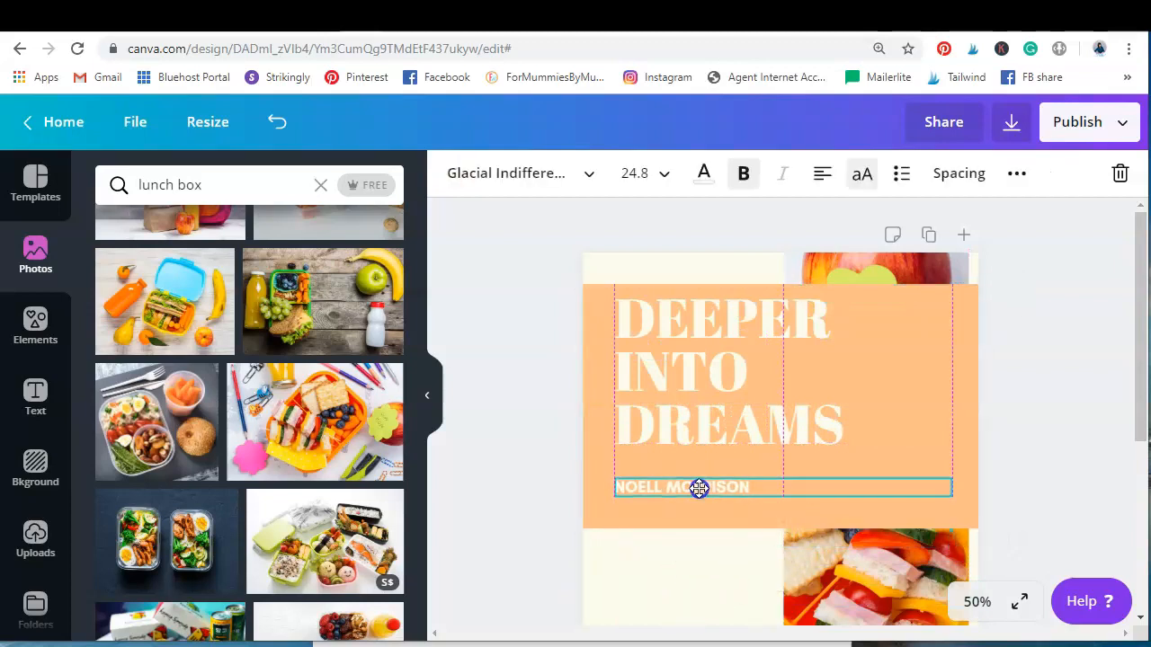
{"action": "left_click", "coordinate": [910, 382]}
{"action": "left_click", "coordinate": [945, 487]}
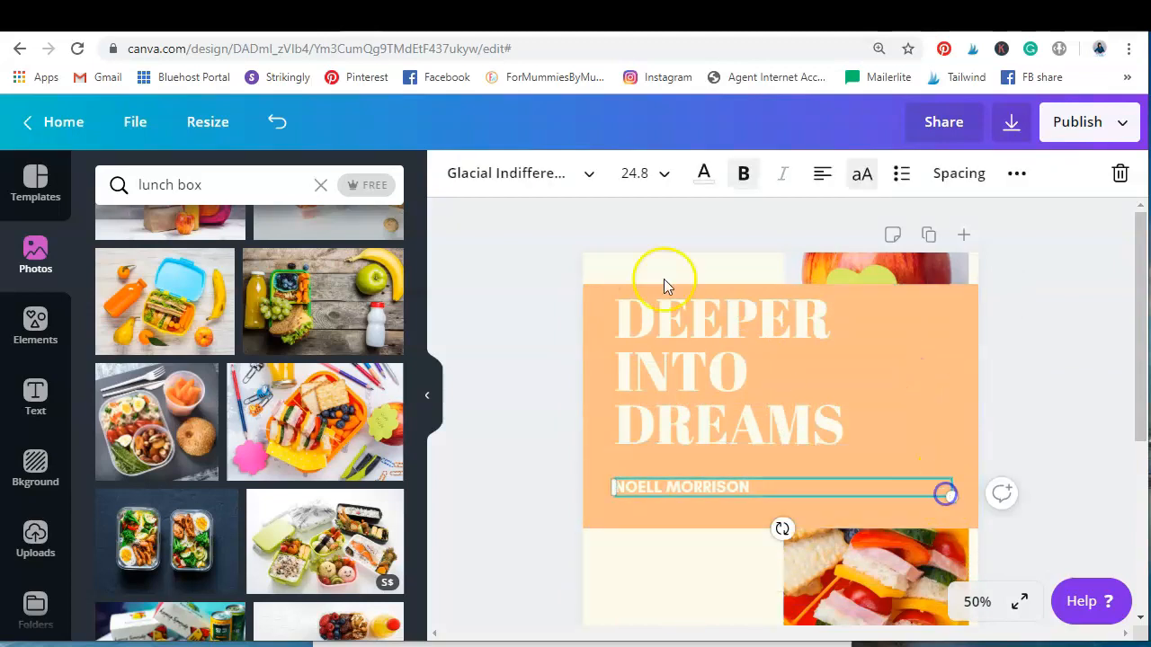
Recolour the orange band behind the title to the custom hot pink #fd0a70
{"action": "left_click", "coordinate": [965, 404]}
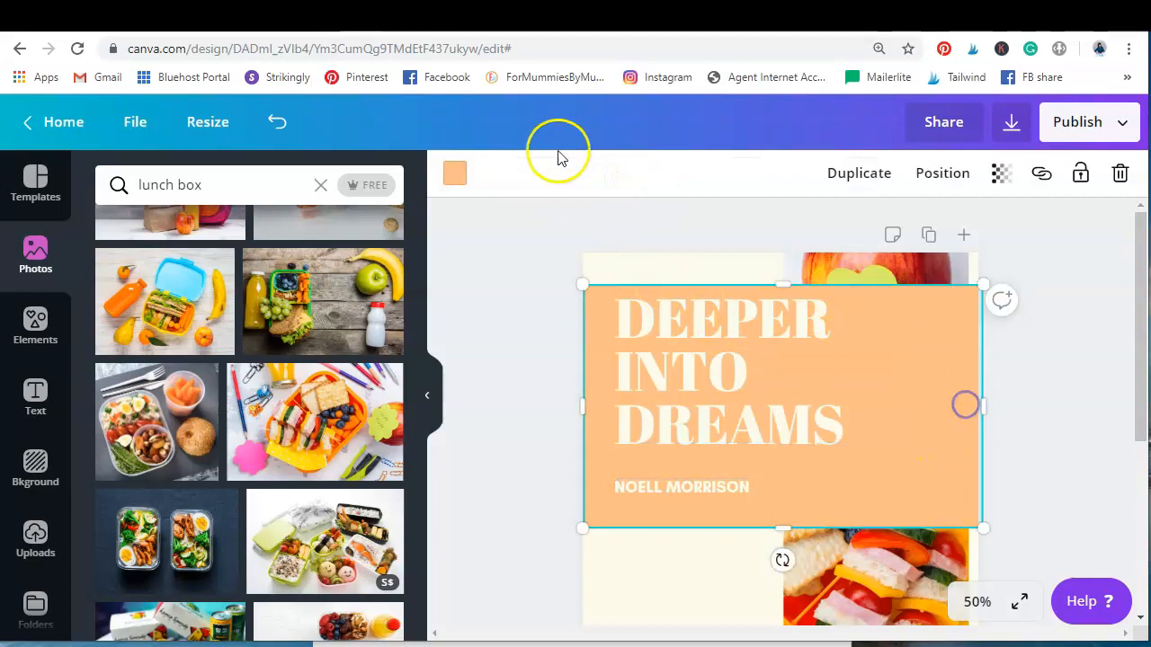
{"action": "left_click", "coordinate": [456, 173]}
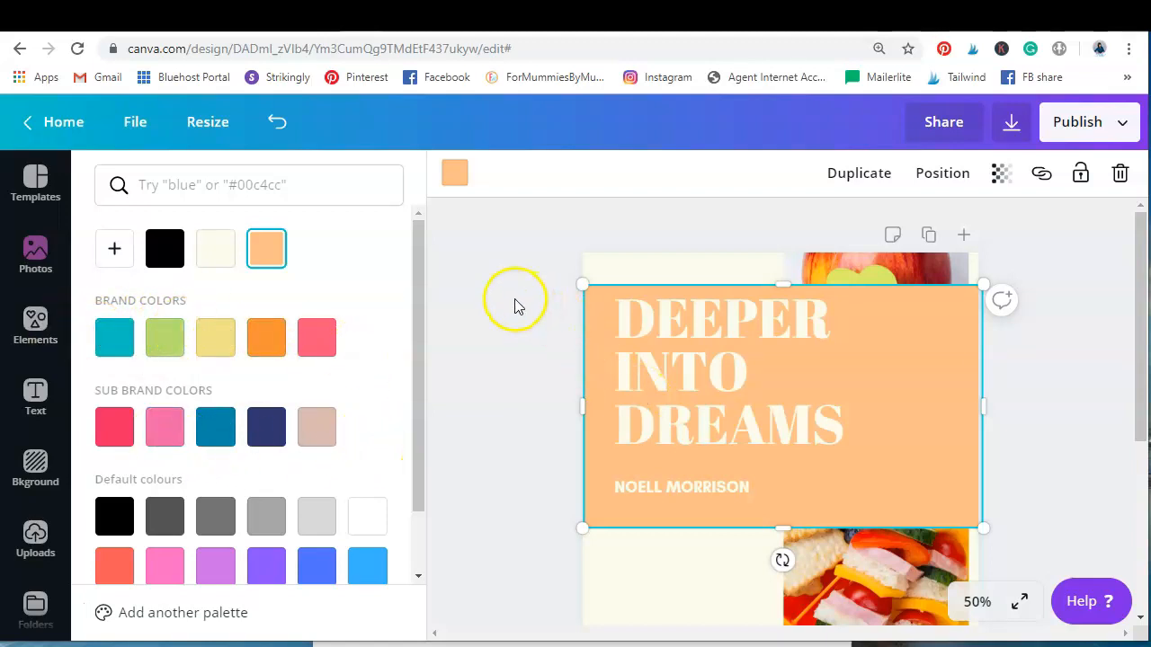
{"action": "left_click", "coordinate": [112, 249]}
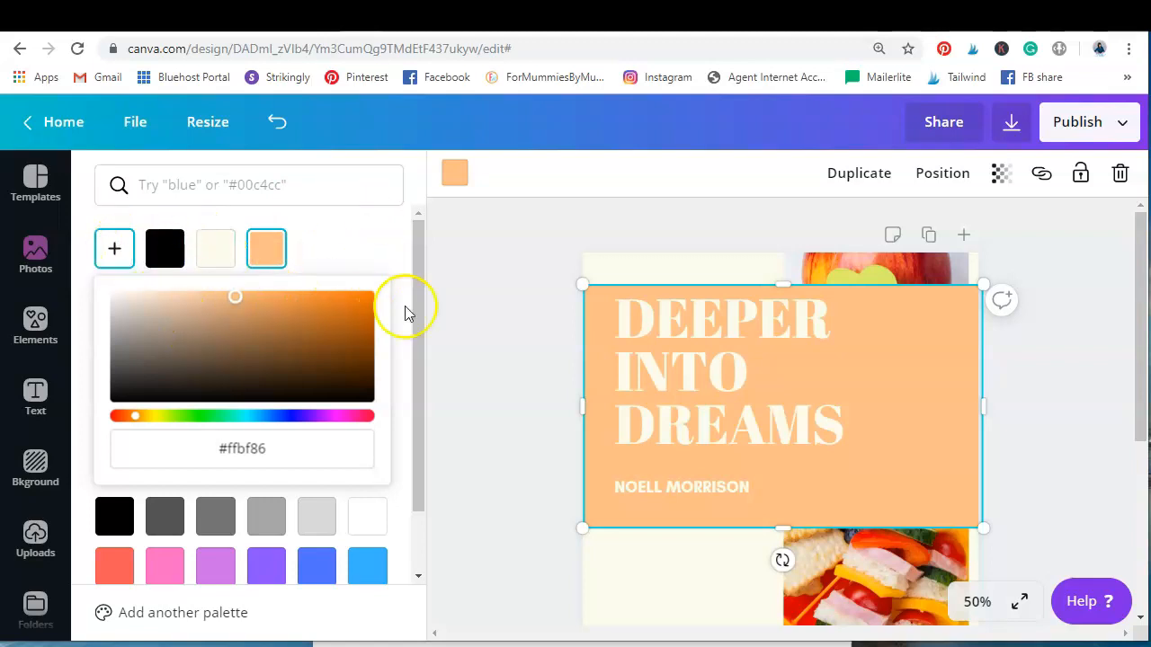
{"action": "left_click", "coordinate": [328, 418]}
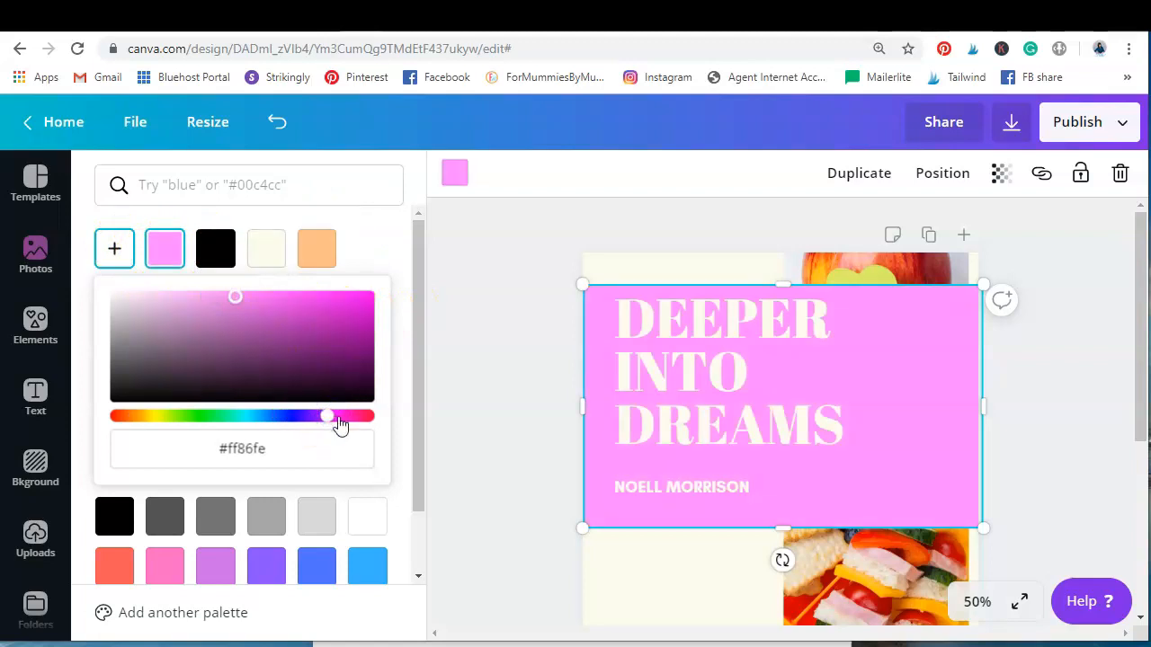
{"action": "left_click", "coordinate": [355, 418]}
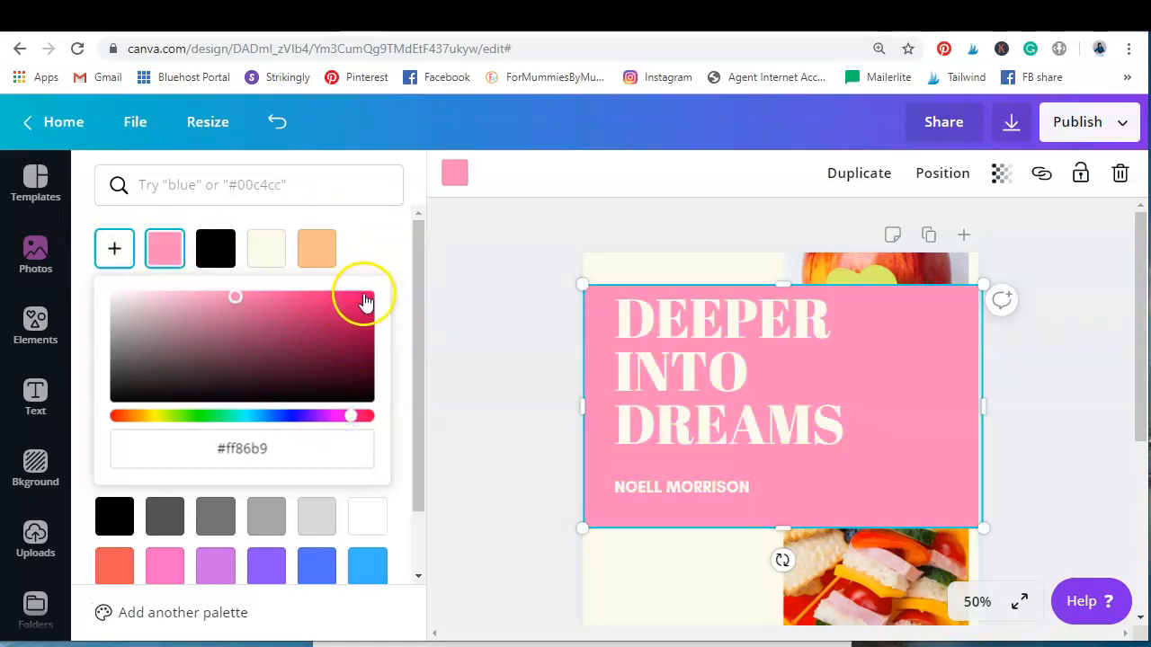
{"action": "left_click", "coordinate": [364, 298]}
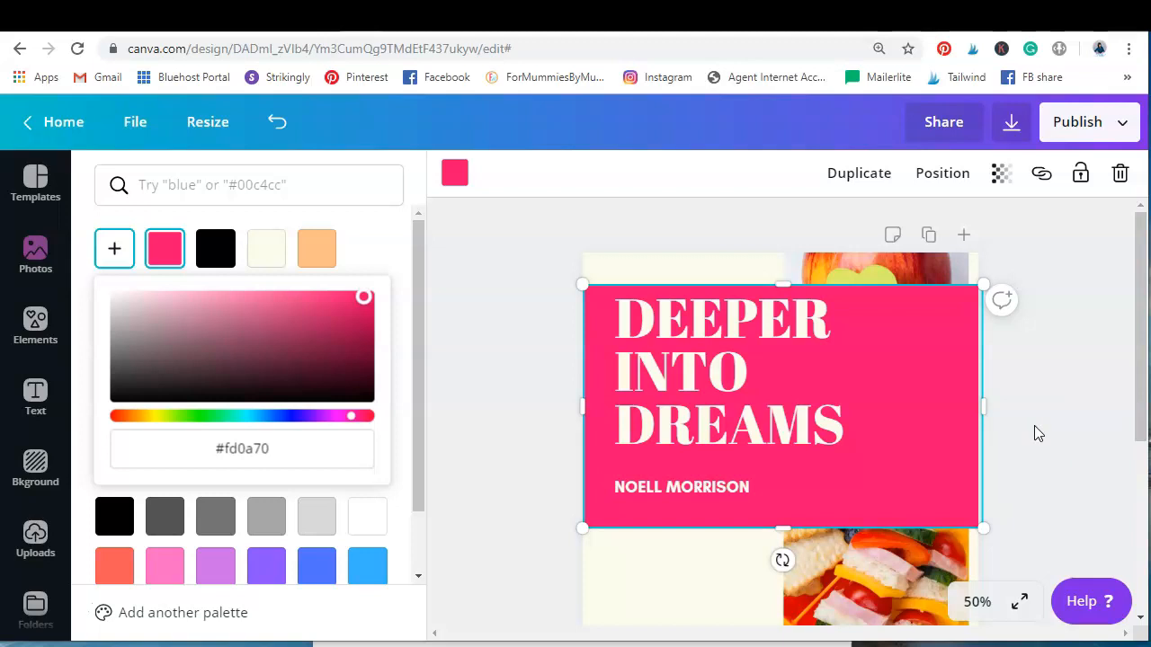
{"action": "scroll", "coordinate": [1034, 425], "scroll_direction": "down", "scroll_amount": 2}
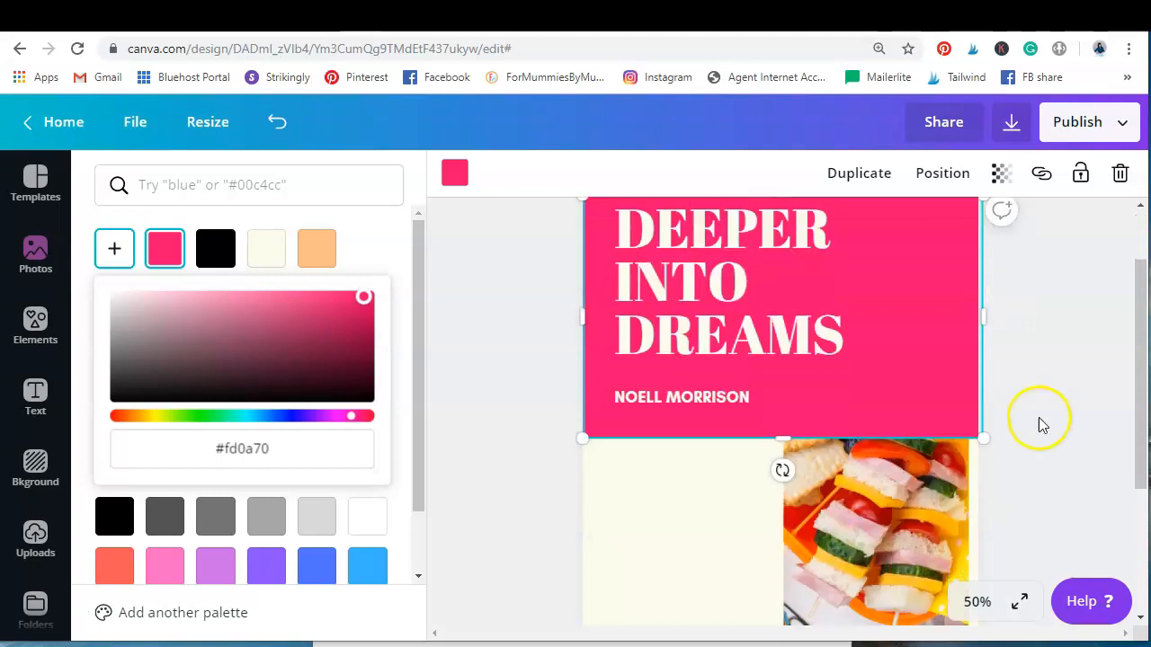
{"action": "scroll", "coordinate": [1043, 418], "scroll_direction": "up", "scroll_amount": 2}
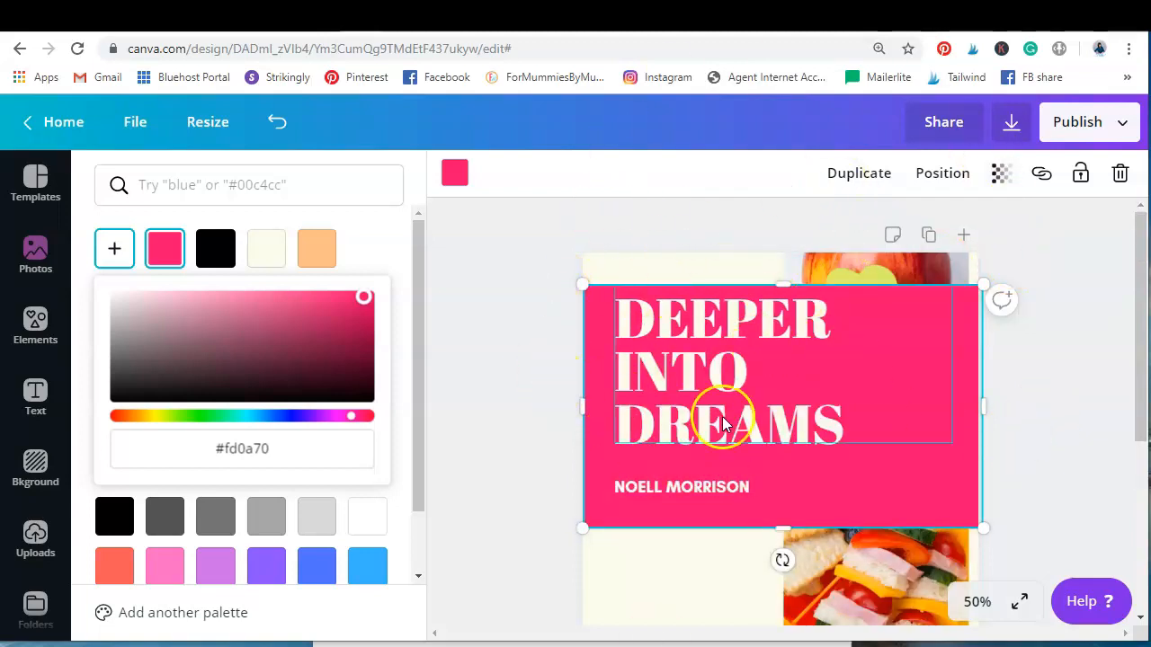
{"action": "scroll", "coordinate": [1009, 358], "scroll_direction": "down", "scroll_amount": 2}
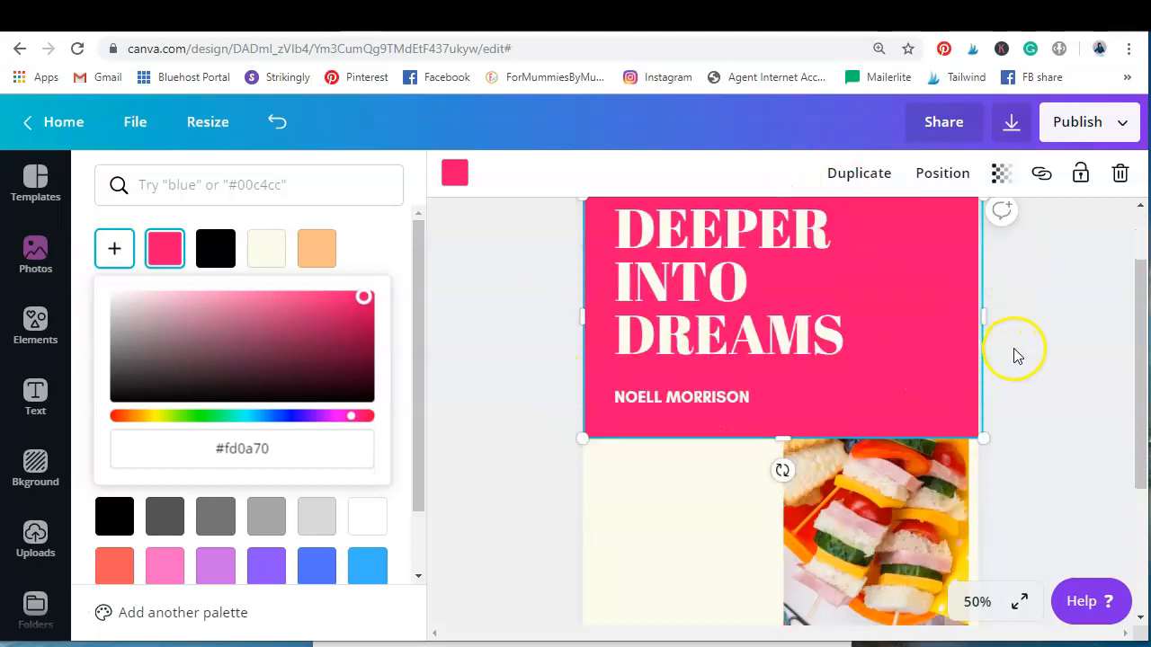
{"action": "scroll", "coordinate": [1012, 357], "scroll_direction": "up", "scroll_amount": 2}
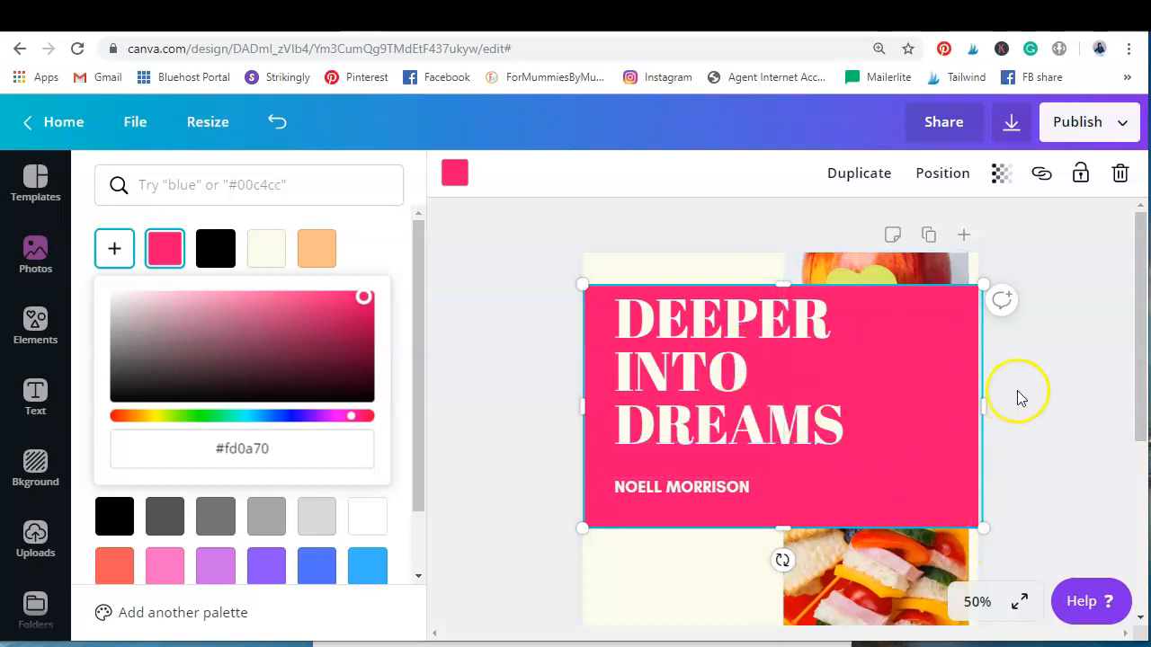
{"action": "left_click", "coordinate": [1067, 389]}
Bring up the font choices for the "DEEPER INTO DREAMS" title and search them for "script"
{"action": "left_click", "coordinate": [977, 605]}
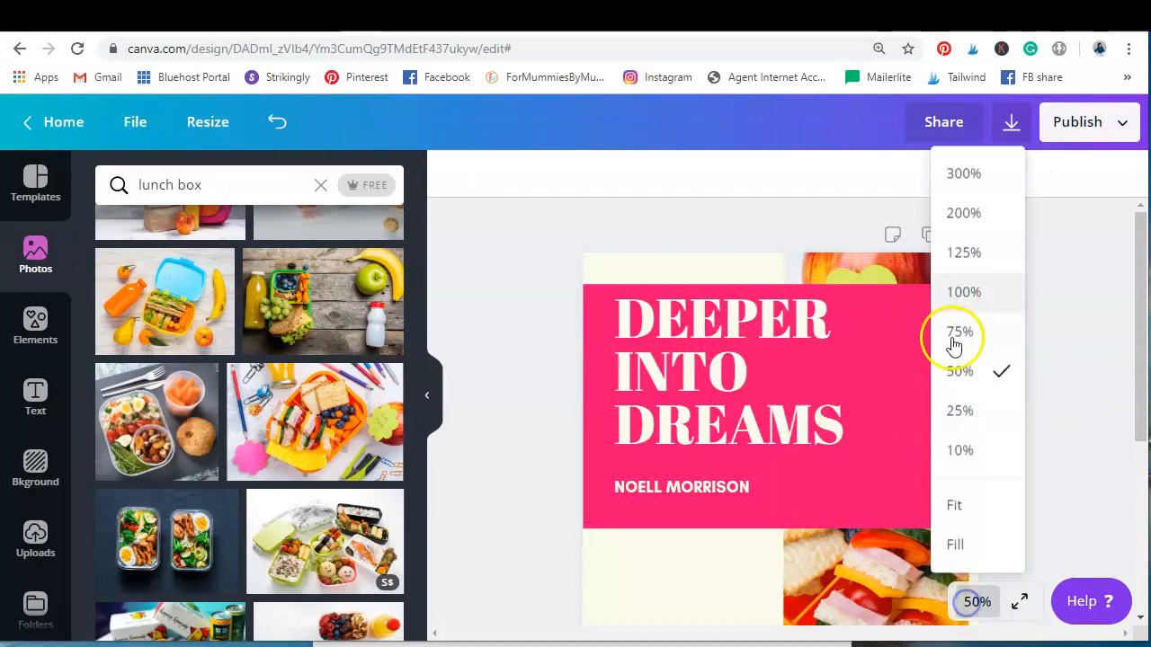
{"action": "left_click", "coordinate": [961, 449]}
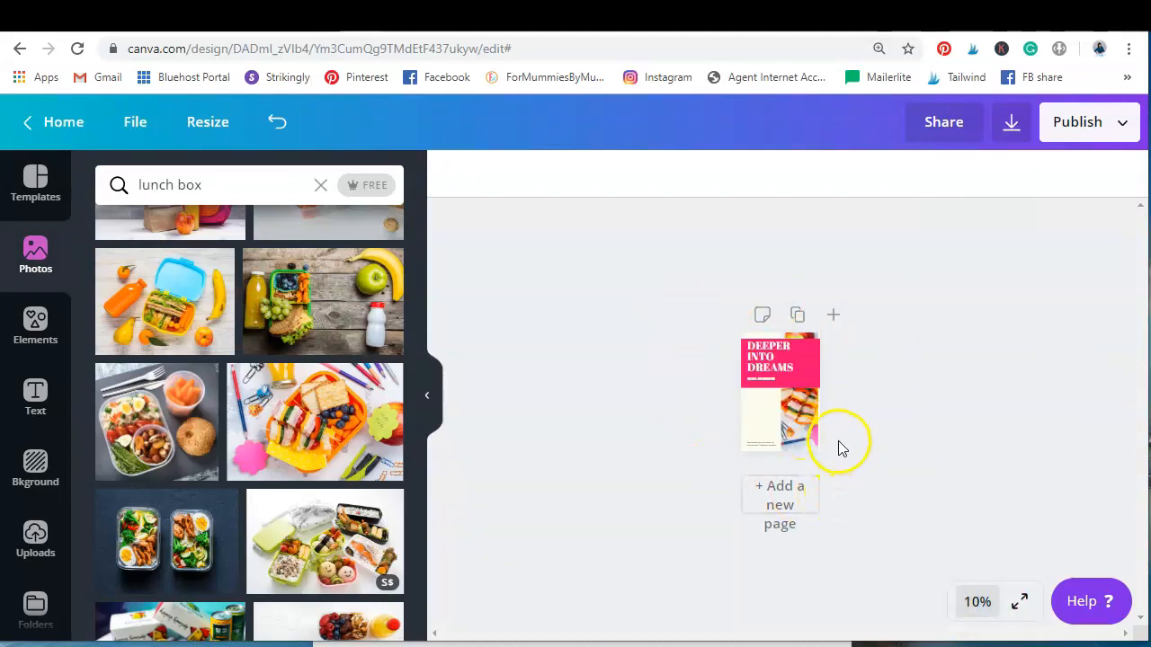
{"action": "left_click", "coordinate": [766, 356]}
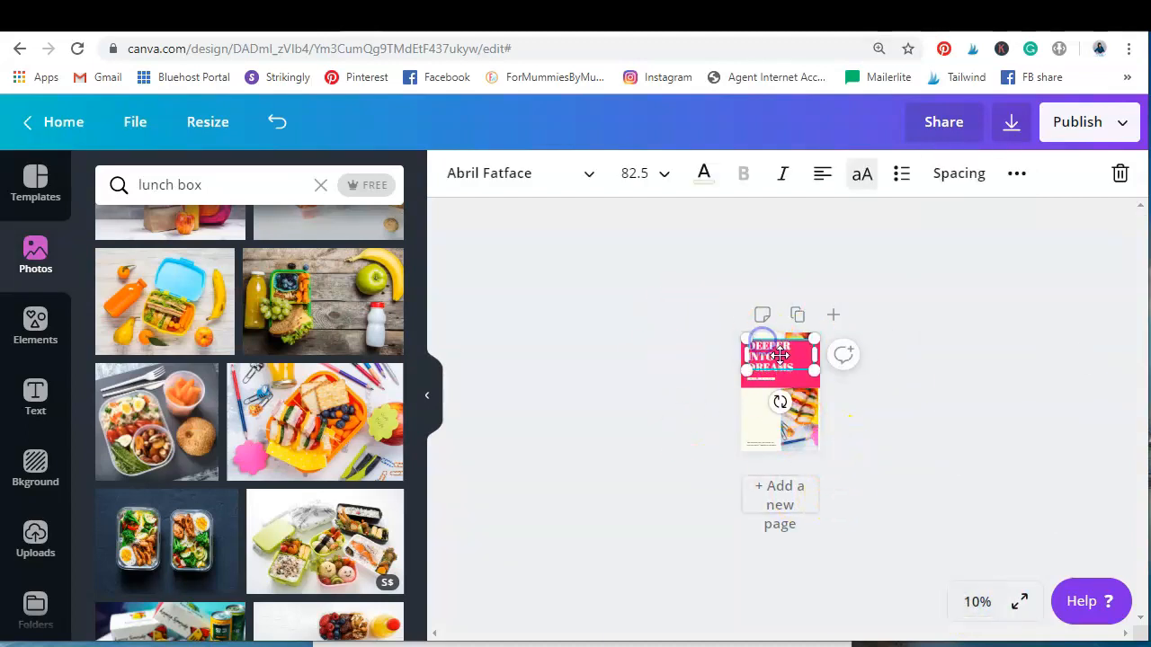
{"action": "left_click", "coordinate": [586, 177]}
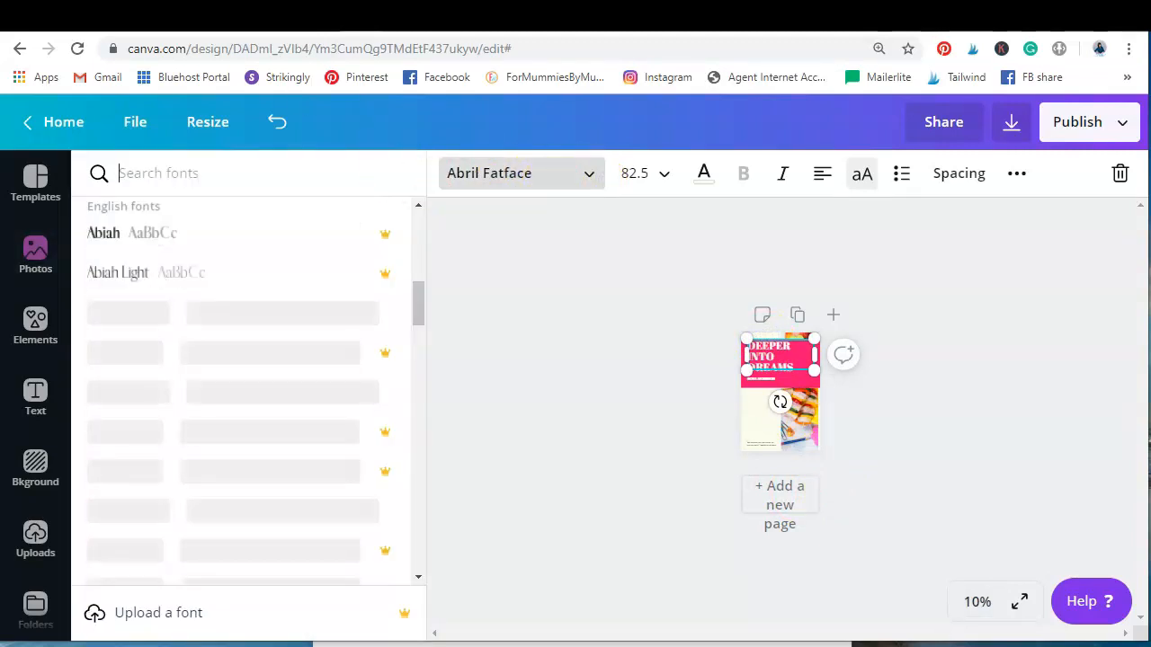
{"action": "type", "text": "scirt"}
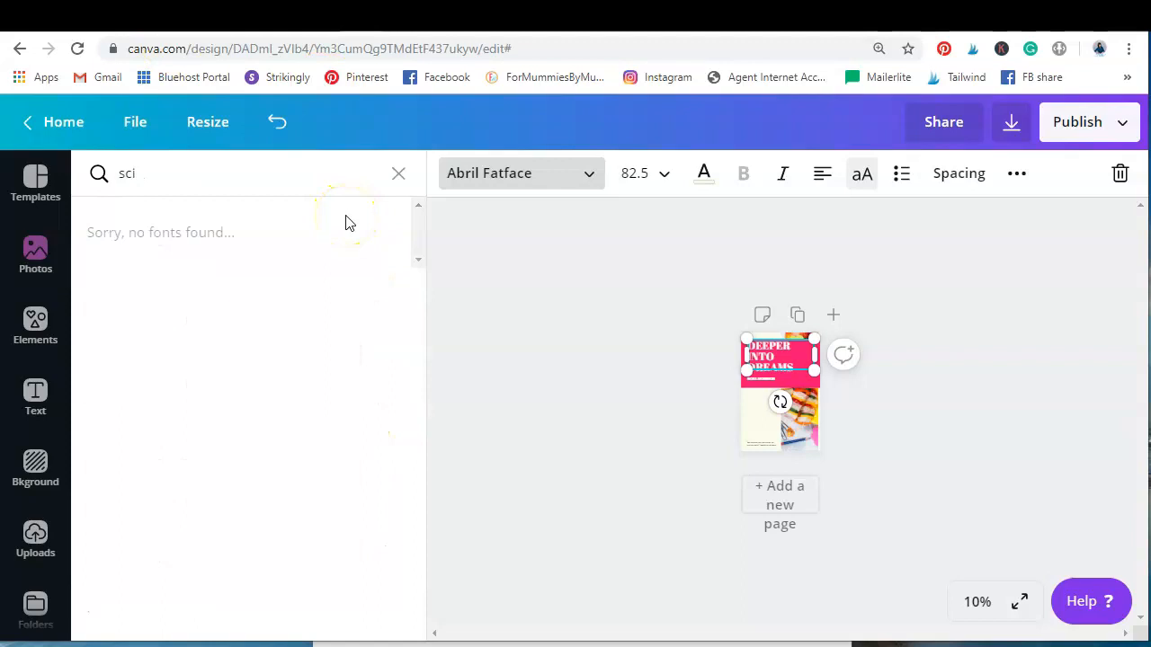
{"action": "key", "text": "BackSpace"}
{"action": "type", "text": "ript"}
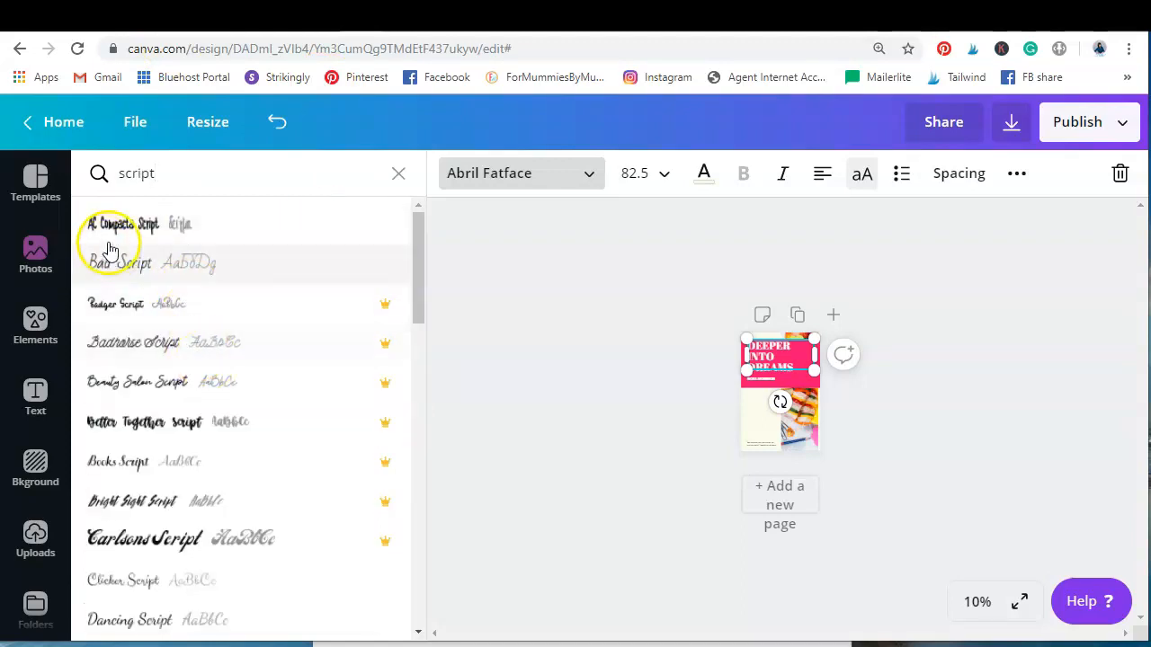
Try a font search for "playscript" and clear the search text
{"action": "left_click_drag", "start_coordinate": [180, 172], "coordinate": [75, 170]}
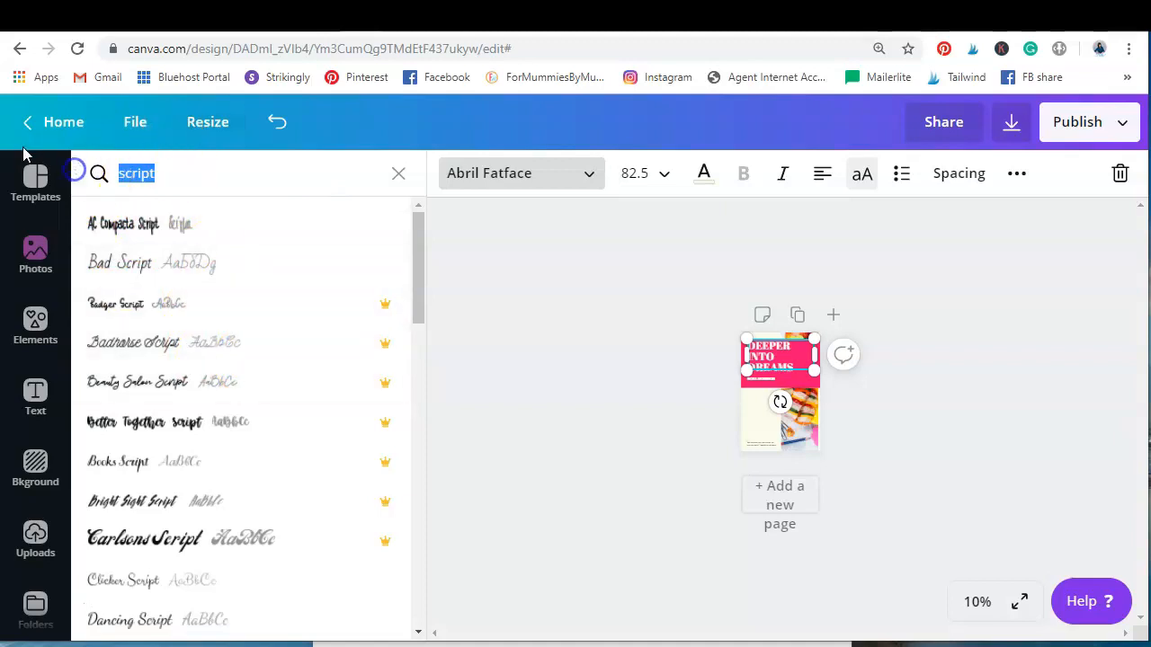
{"action": "type", "text": "playsc"}
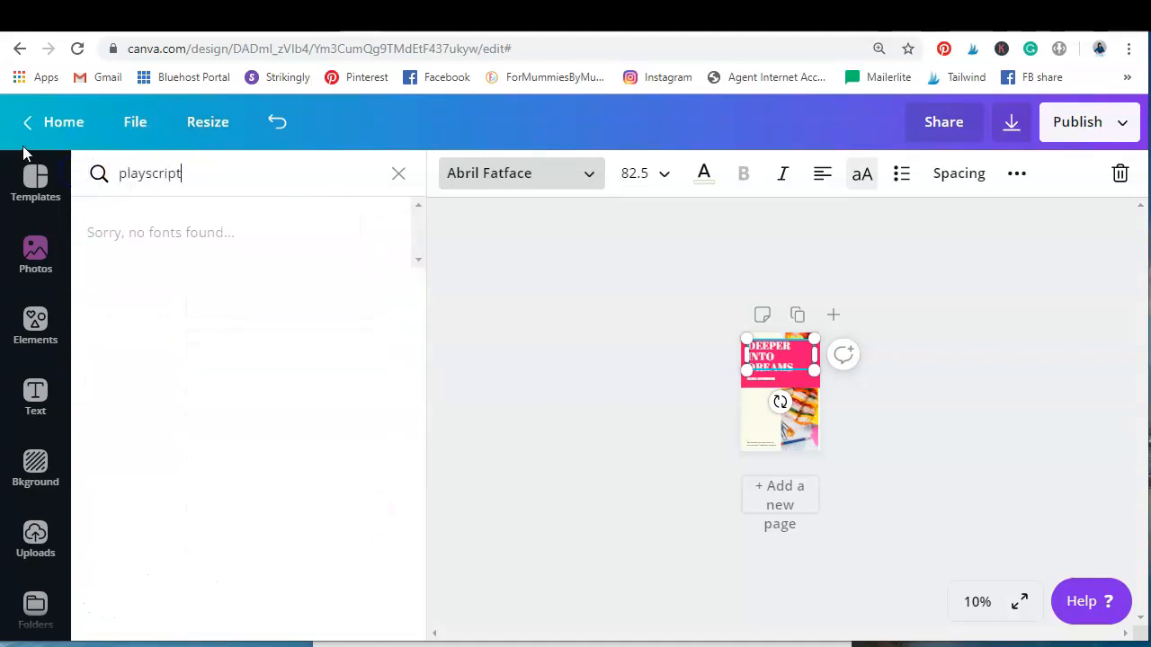
{"action": "left_click", "coordinate": [118, 175]}
{"action": "key", "text": "BackSpace"}
{"action": "key", "text": "BackSpace"}
{"action": "key", "text": "BackSpace"}
{"action": "key", "text": "BackSpace"}
{"action": "key", "text": "BackSpace"}
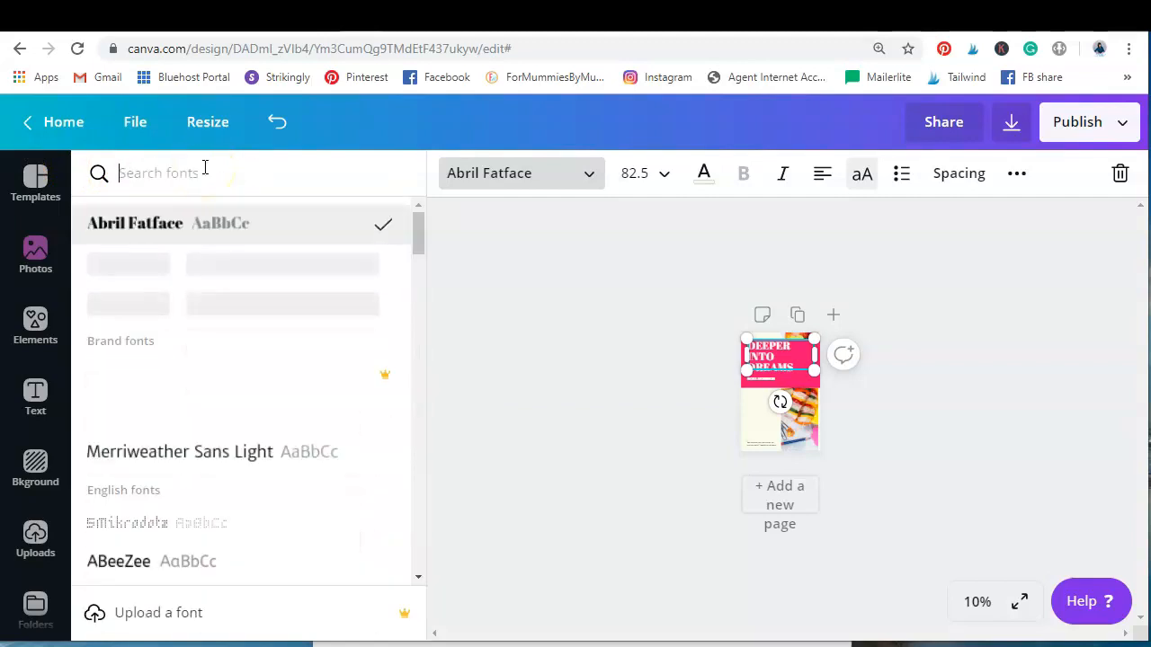
Search the fonts for "script" again and set the title's font to Badger Script
{"action": "type", "text": "script"}
{"action": "left_click", "coordinate": [149, 306]}
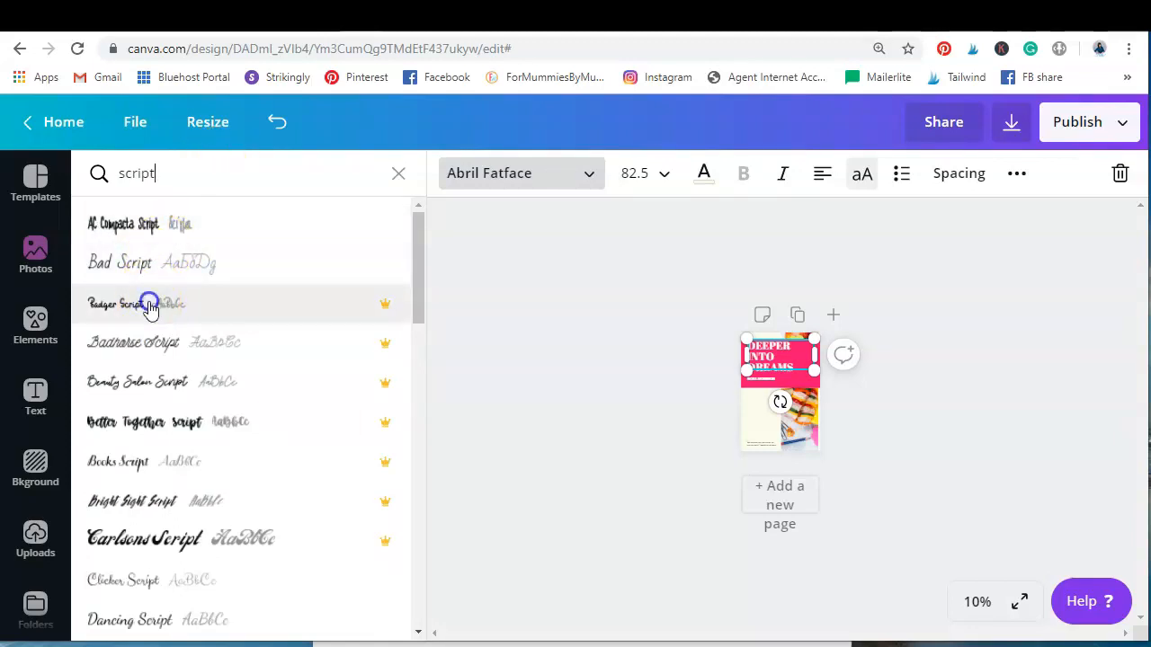
{"action": "left_click", "coordinate": [906, 378]}
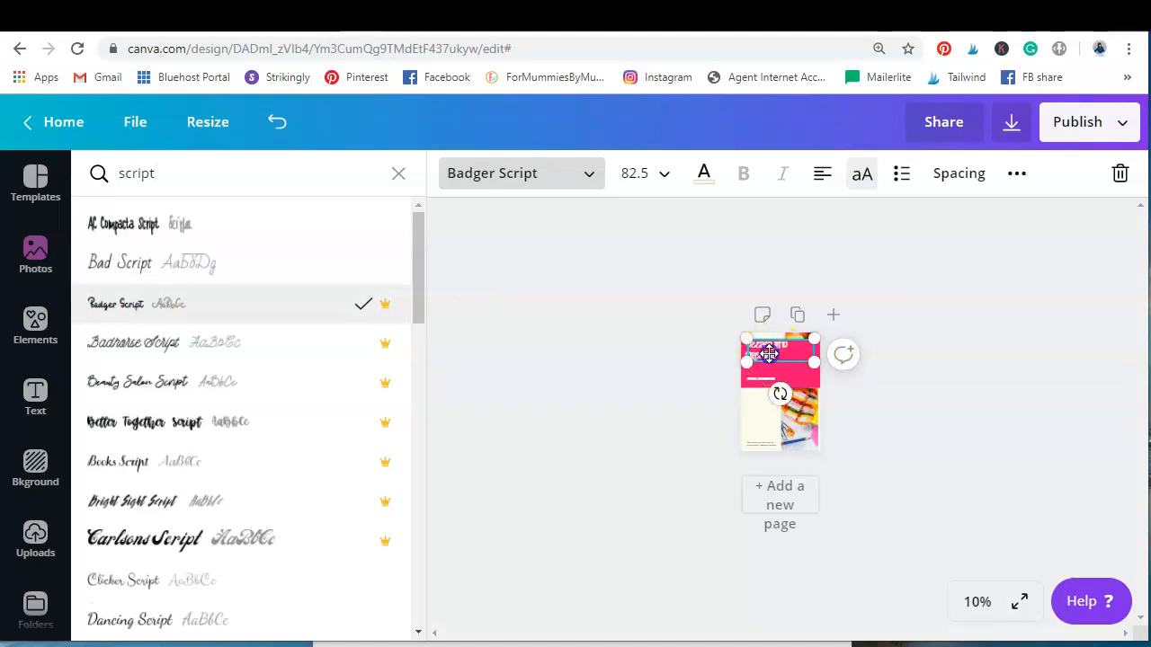
{"action": "left_click", "coordinate": [971, 410]}
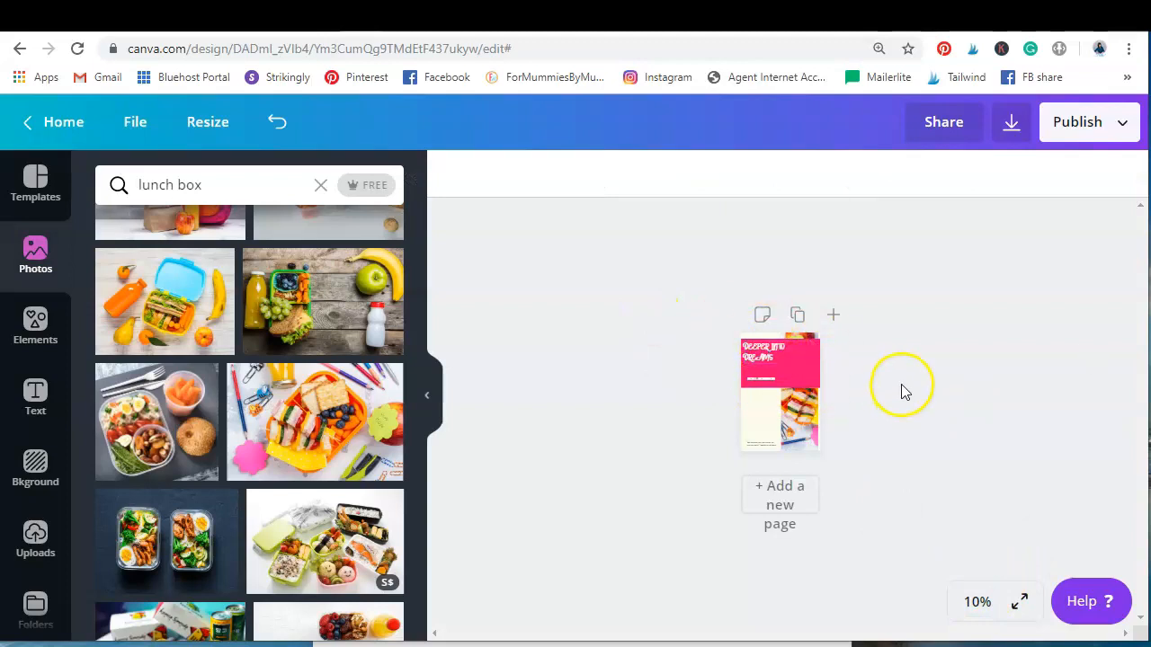
{"action": "left_click", "coordinate": [979, 596]}
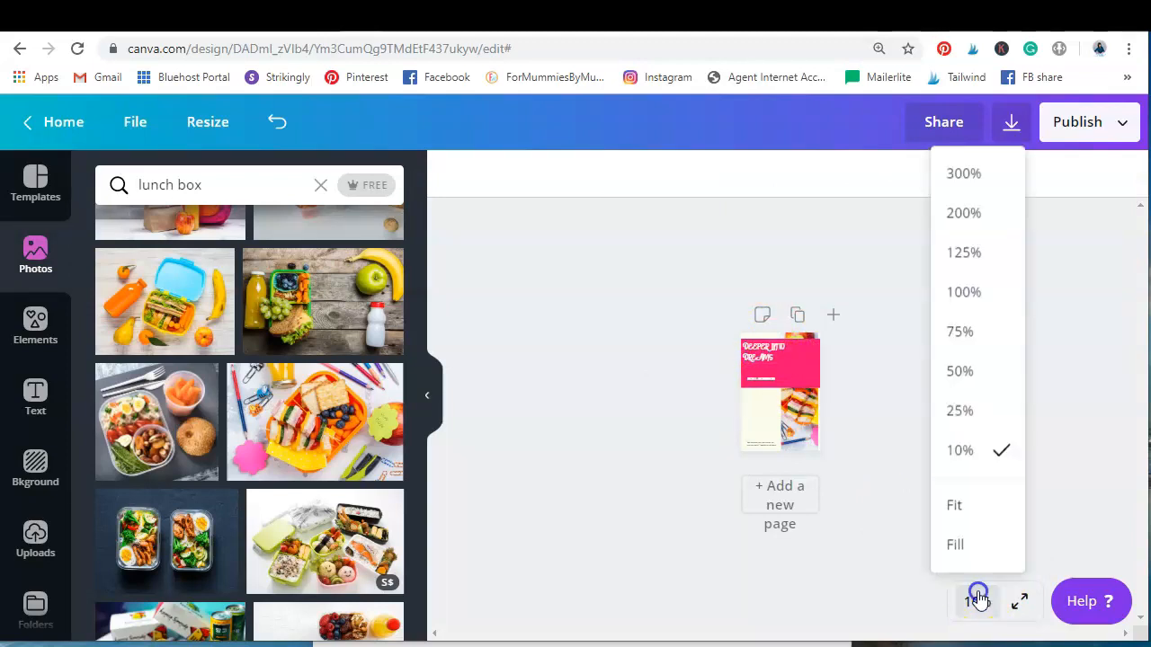
{"action": "left_click", "coordinate": [980, 369]}
{"action": "scroll", "coordinate": [875, 331], "scroll_direction": "up", "scroll_amount": 1}
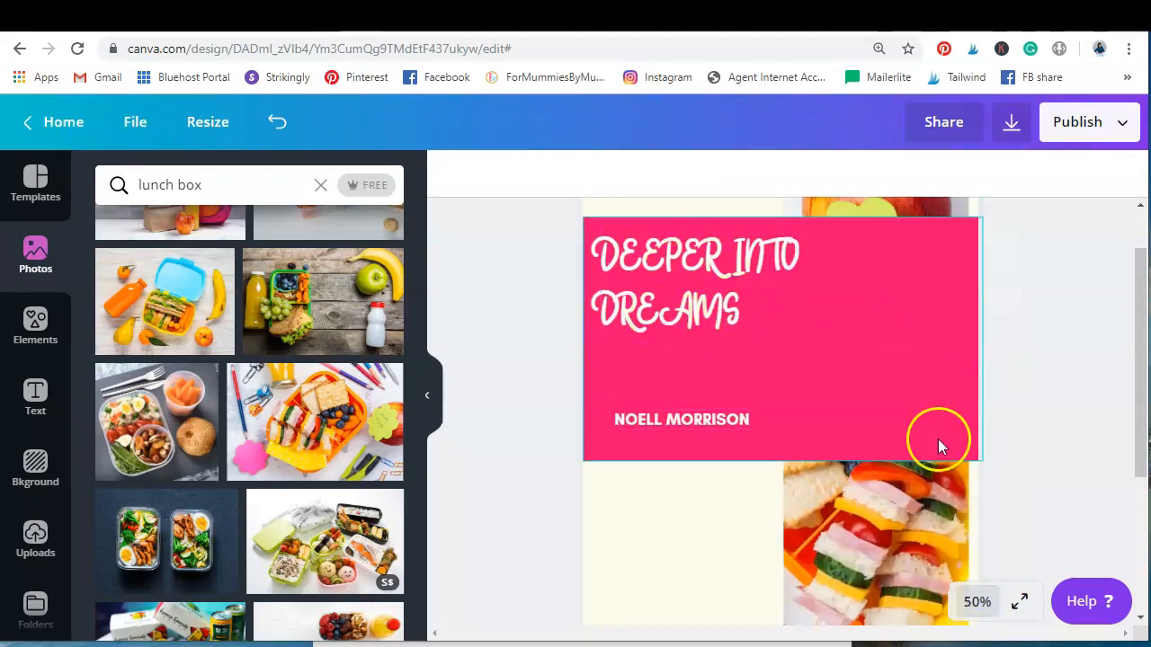
{"action": "left_click", "coordinate": [976, 601]}
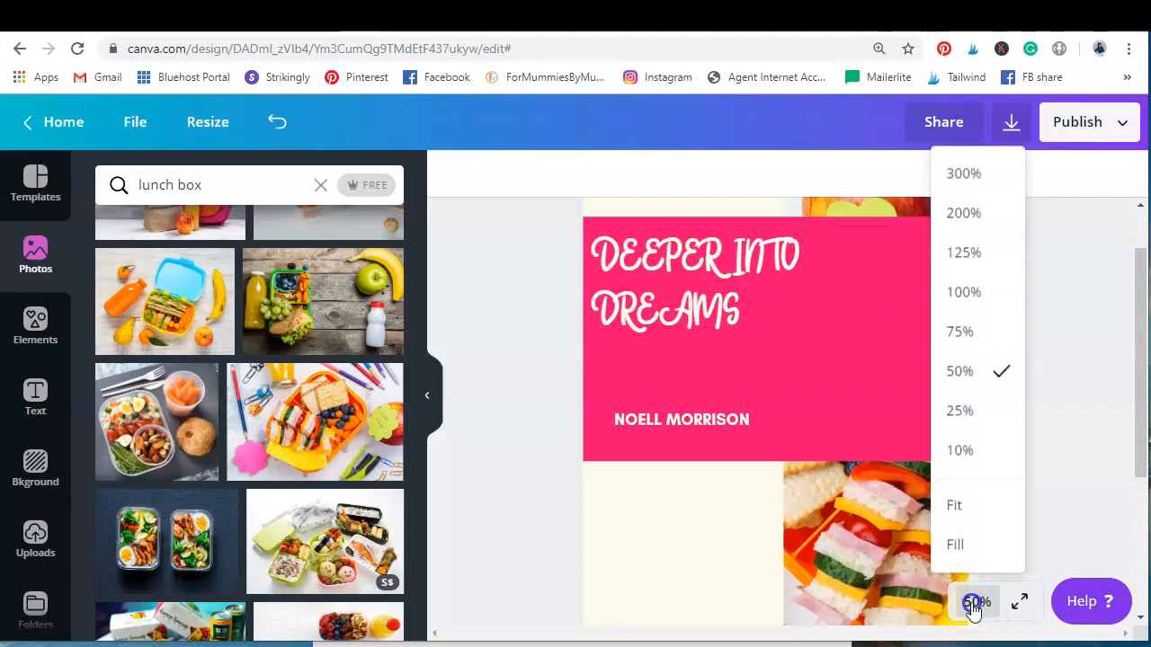
{"action": "left_click", "coordinate": [971, 453]}
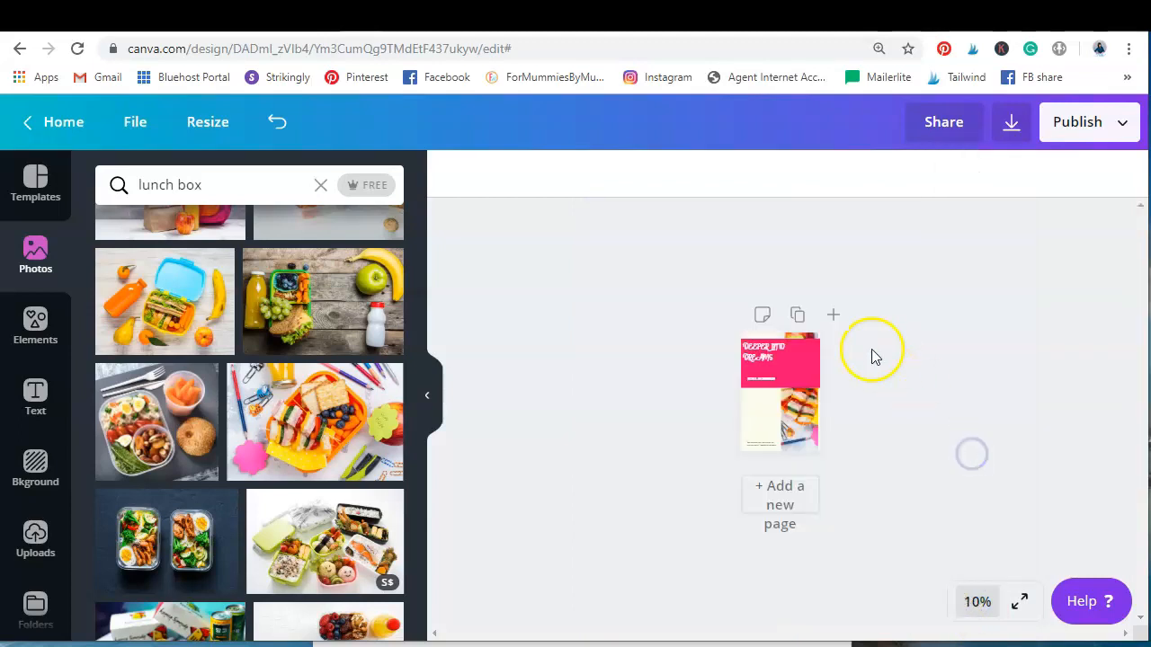
Replace the title text "DEEPER INTO DREAMS" with "EASY-PREP"
{"action": "left_click", "coordinate": [763, 355]}
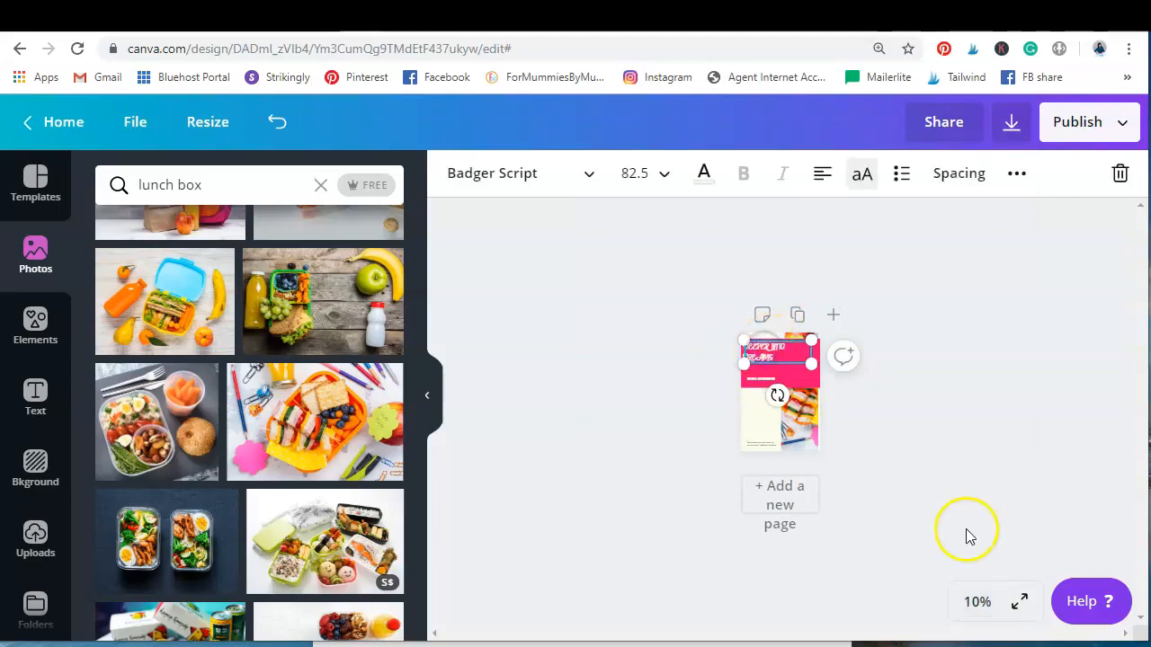
{"action": "left_click", "coordinate": [978, 602]}
{"action": "left_click", "coordinate": [977, 374]}
{"action": "scroll", "coordinate": [980, 382], "scroll_direction": "up", "scroll_amount": 2}
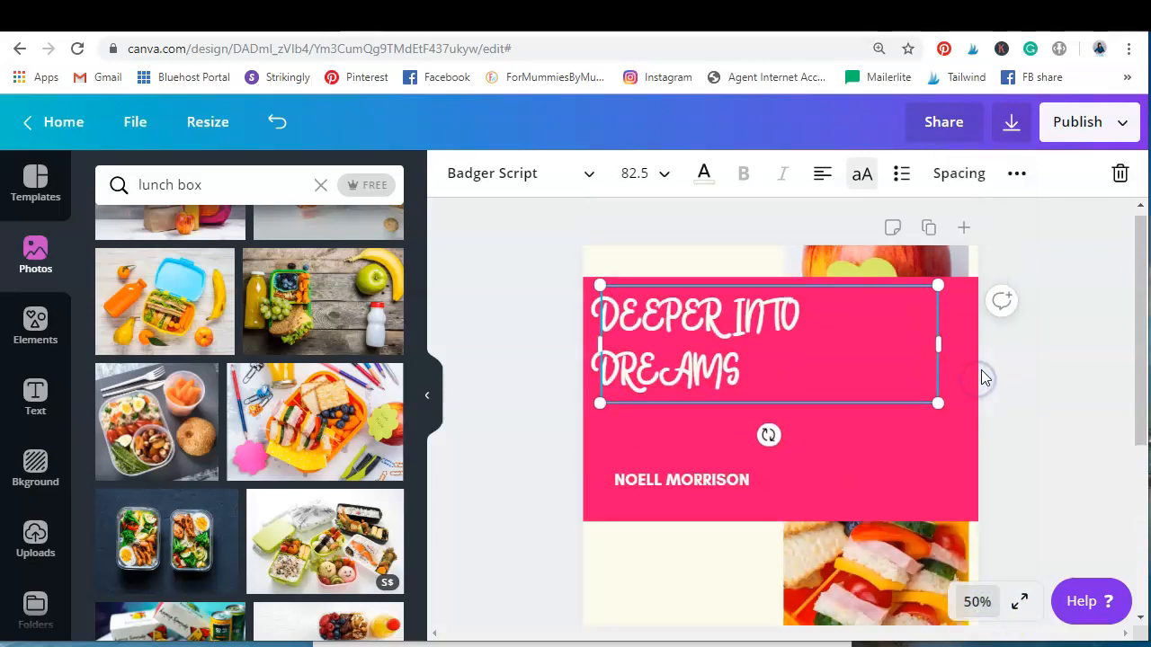
{"action": "double_click", "coordinate": [636, 369]}
{"action": "left_click", "coordinate": [784, 387]}
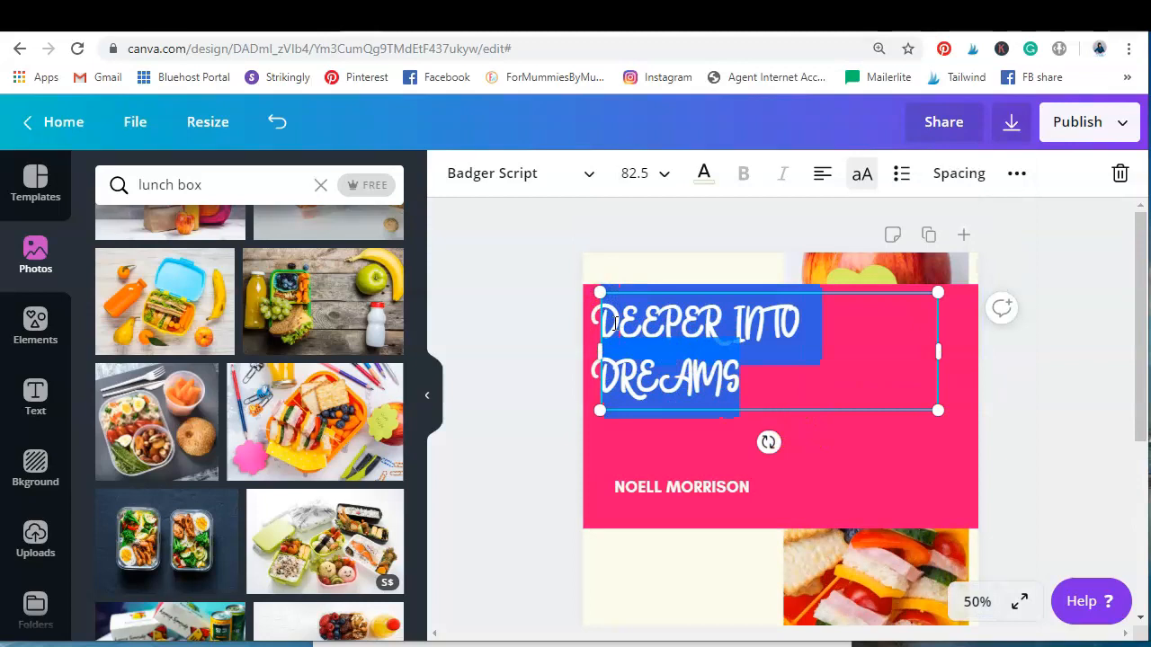
{"action": "type", "text": "30 MINUTE"}
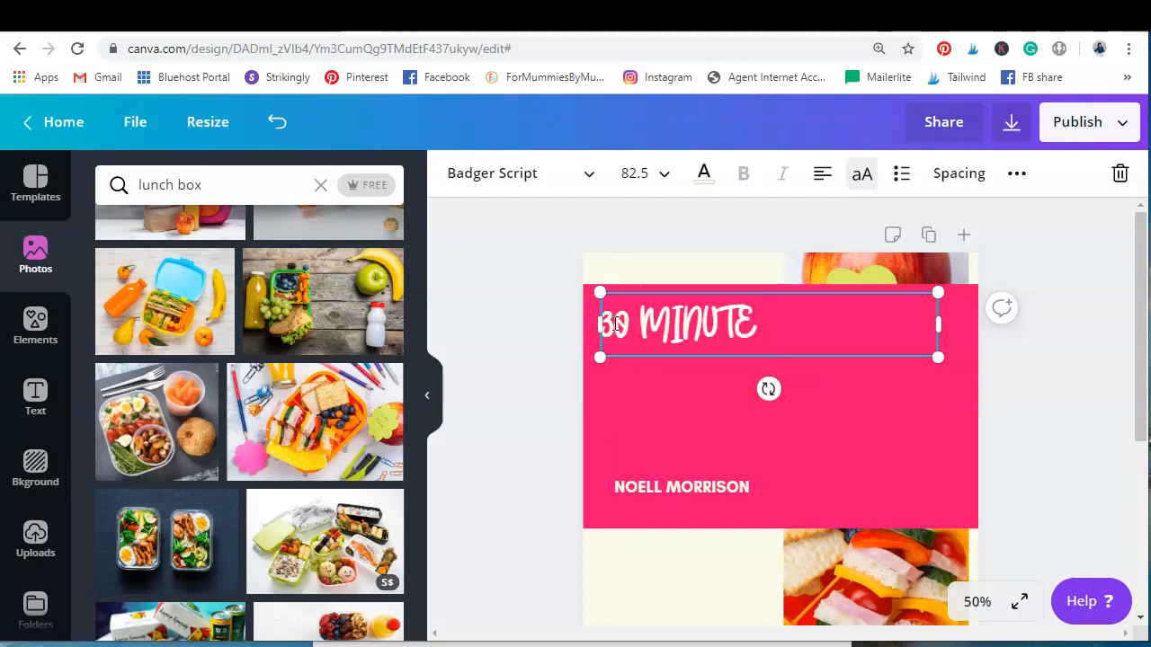
{"action": "key", "text": "BackSpace"}
{"action": "key", "text": "BackSpace"}
{"action": "key", "text": "BackSpace"}
{"action": "key", "text": "BackSpace"}
{"action": "key", "text": "BackSpace"}
{"action": "key", "text": "BackSpace"}
{"action": "key", "text": "BackSpace"}
{"action": "key", "text": "BackSpace"}
{"action": "type", "text": "EASY-PREP"}
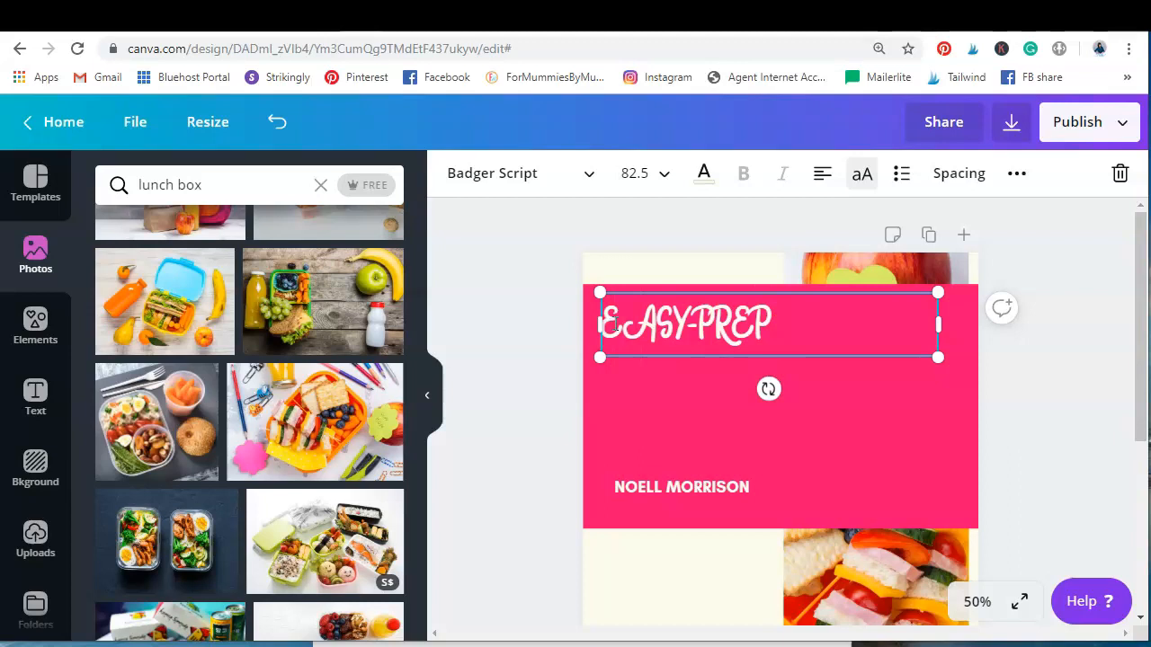
Continue the title on a new line with "LUNCHBOX IDEAS FOR FUSSY KIDS"
{"action": "key", "text": "Return"}
{"action": "type", "text": "LUNCHBOXE"}
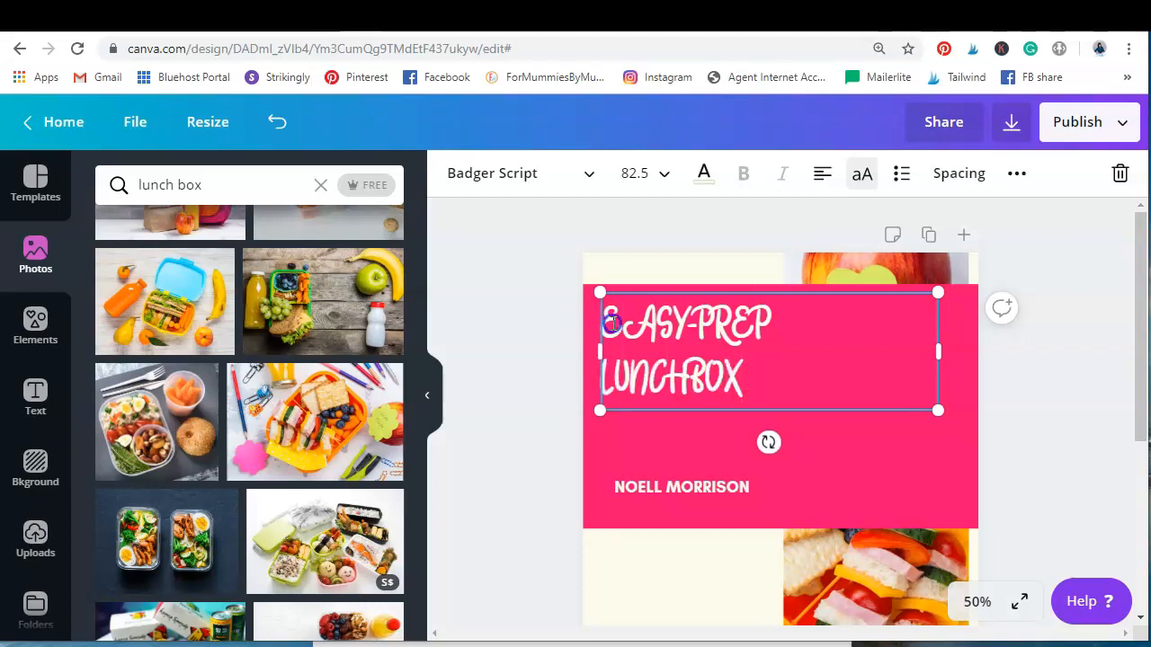
{"action": "left_click", "coordinate": [759, 376]}
{"action": "type", "text": "IDEAS FOR"}
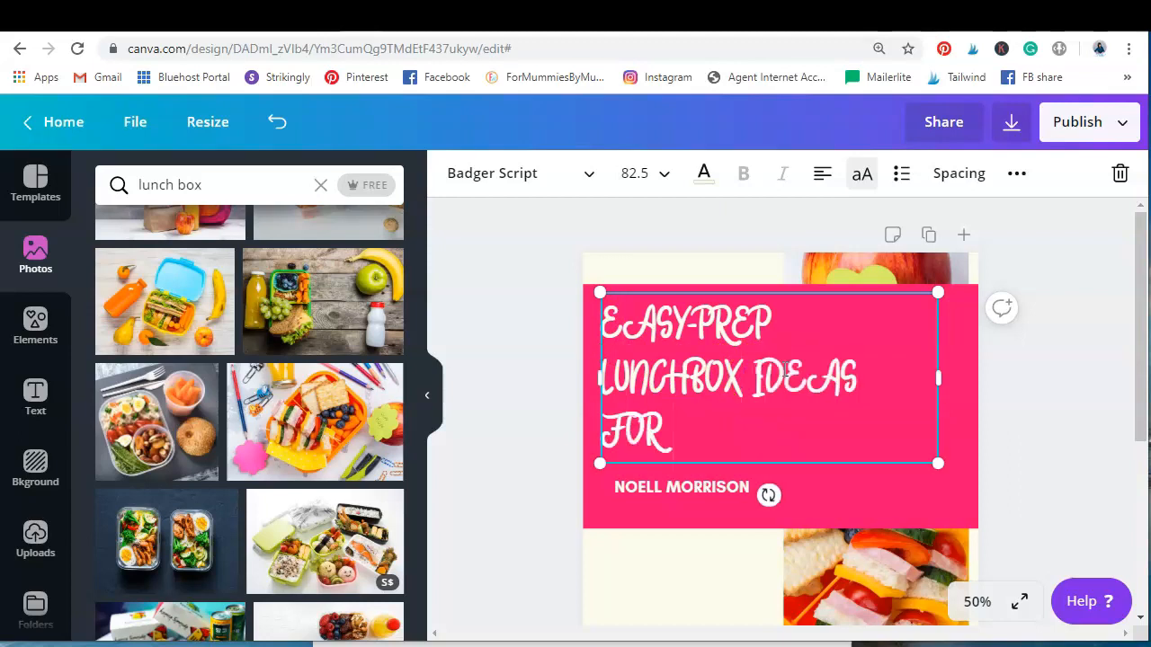
{"action": "type", "text": " FUSSY KIDS"}
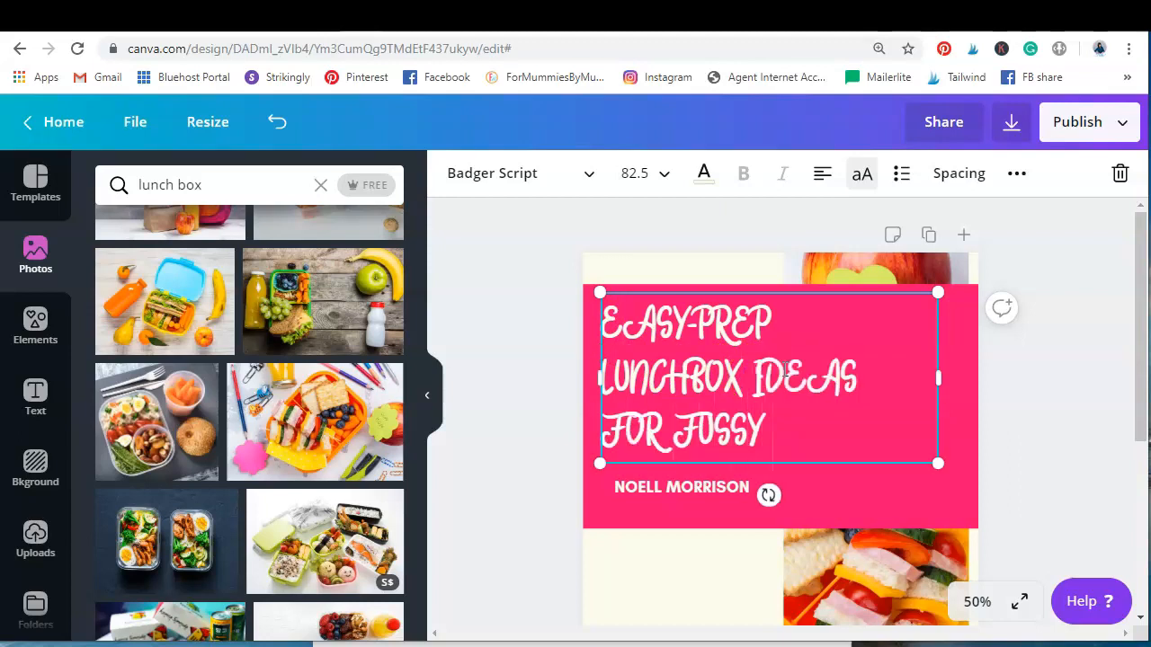
{"action": "left_click", "coordinate": [814, 382]}
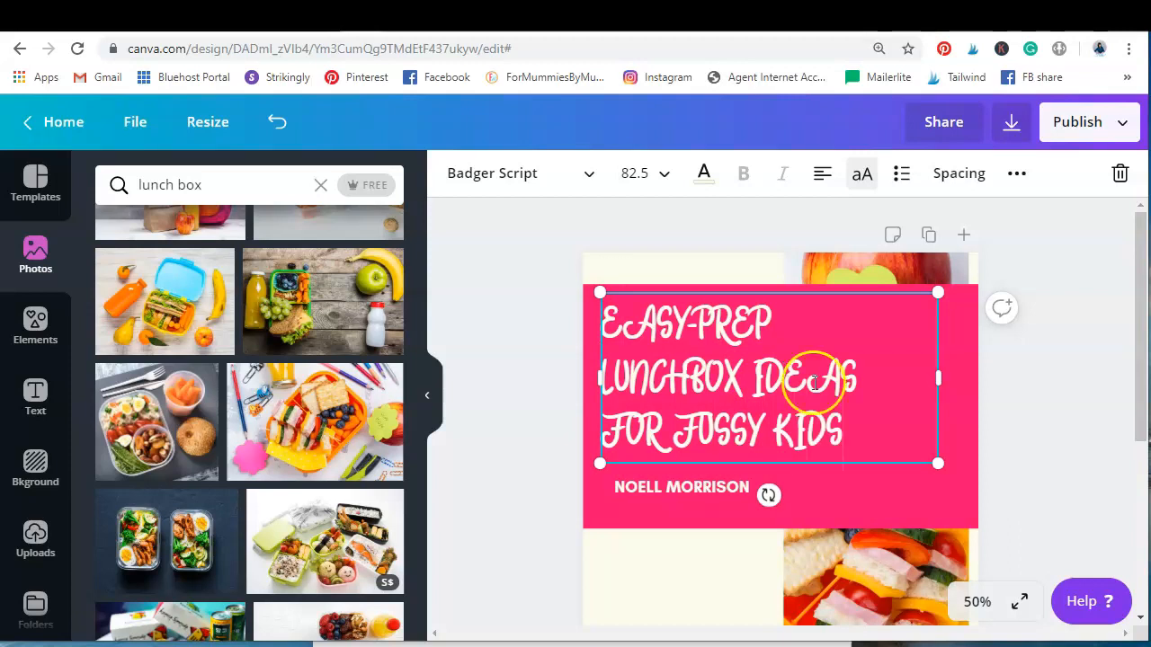
Replace the author line below the title with "WITH FREE PRINTABLE MEAL PLANNER"
{"action": "left_click", "coordinate": [662, 491]}
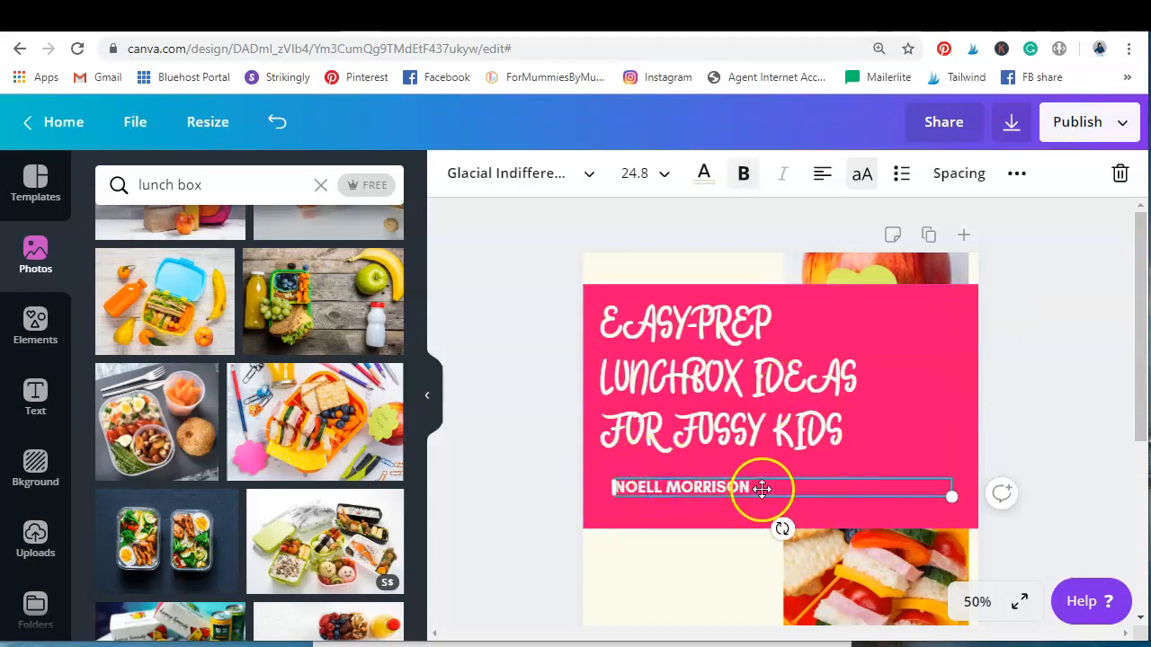
{"action": "left_click_drag", "start_coordinate": [760, 485], "coordinate": [602, 478]}
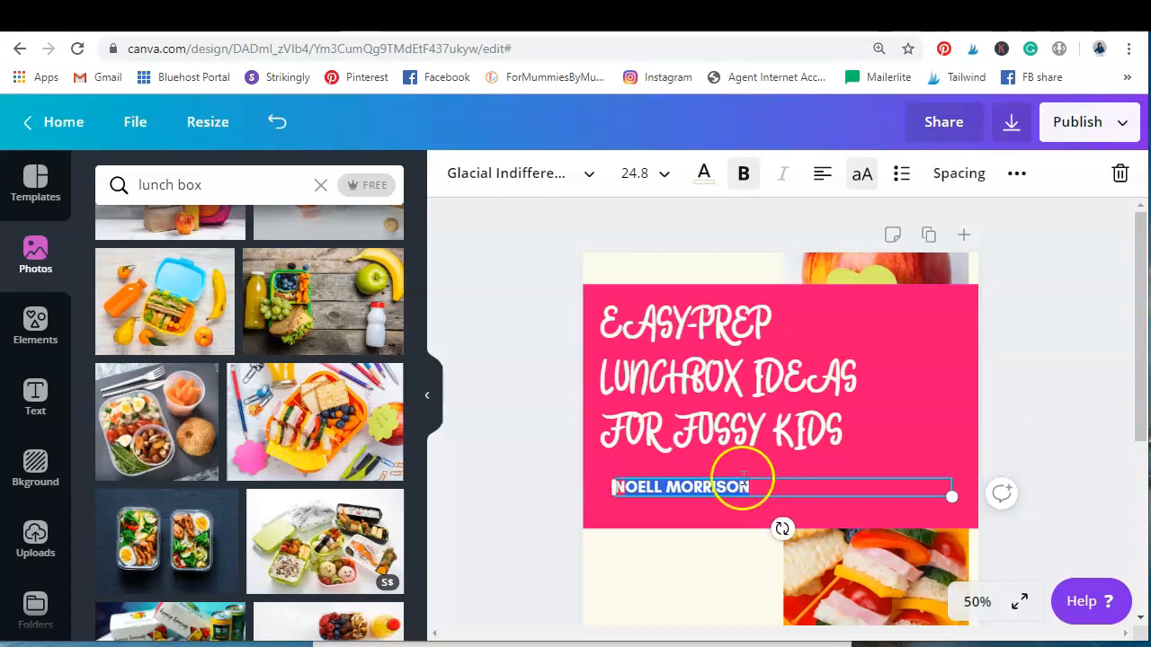
{"action": "left_click", "coordinate": [769, 487]}
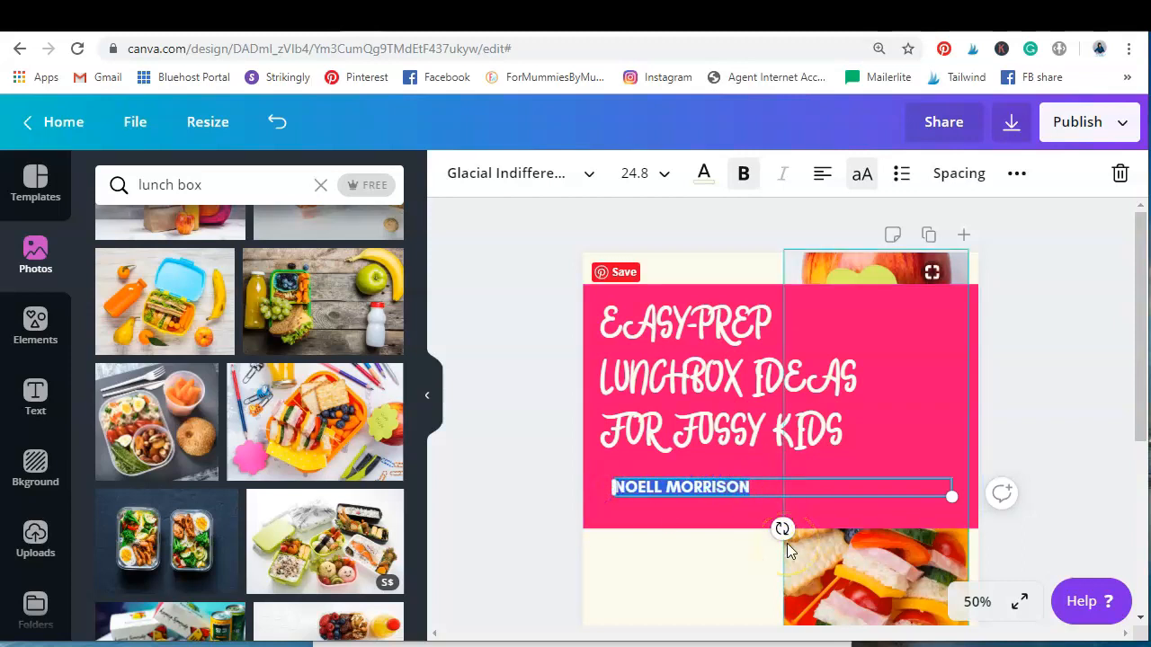
{"action": "type", "text": "WITH FREE PRI"}
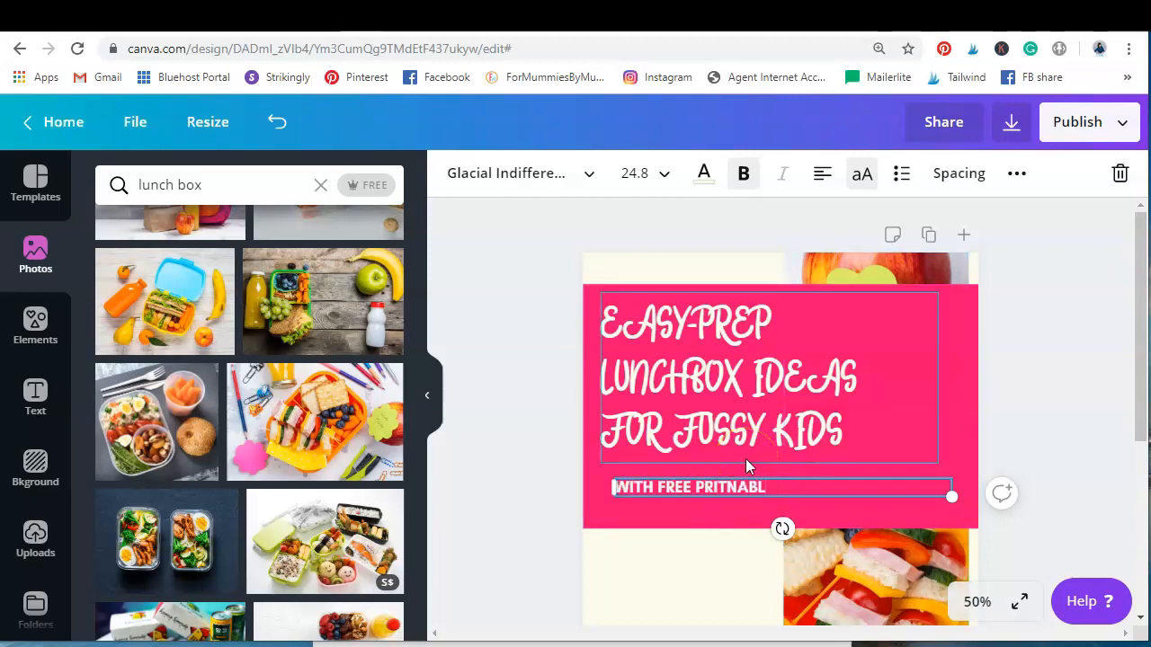
{"action": "type", "text": "NTABLE MEAL PLANNER"}
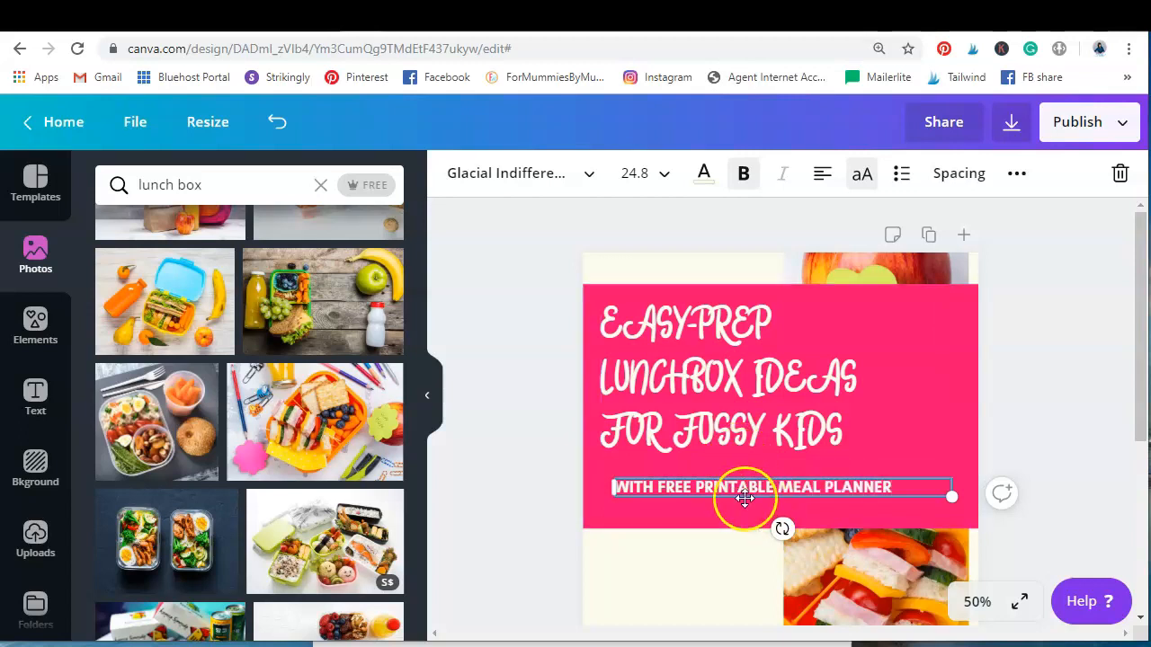
Change the title's font to Aleppo
{"action": "left_click", "coordinate": [710, 360]}
{"action": "left_click", "coordinate": [566, 180]}
{"action": "left_click_drag", "start_coordinate": [419, 236], "coordinate": [437, 495]}
{"action": "left_click", "coordinate": [167, 299]}
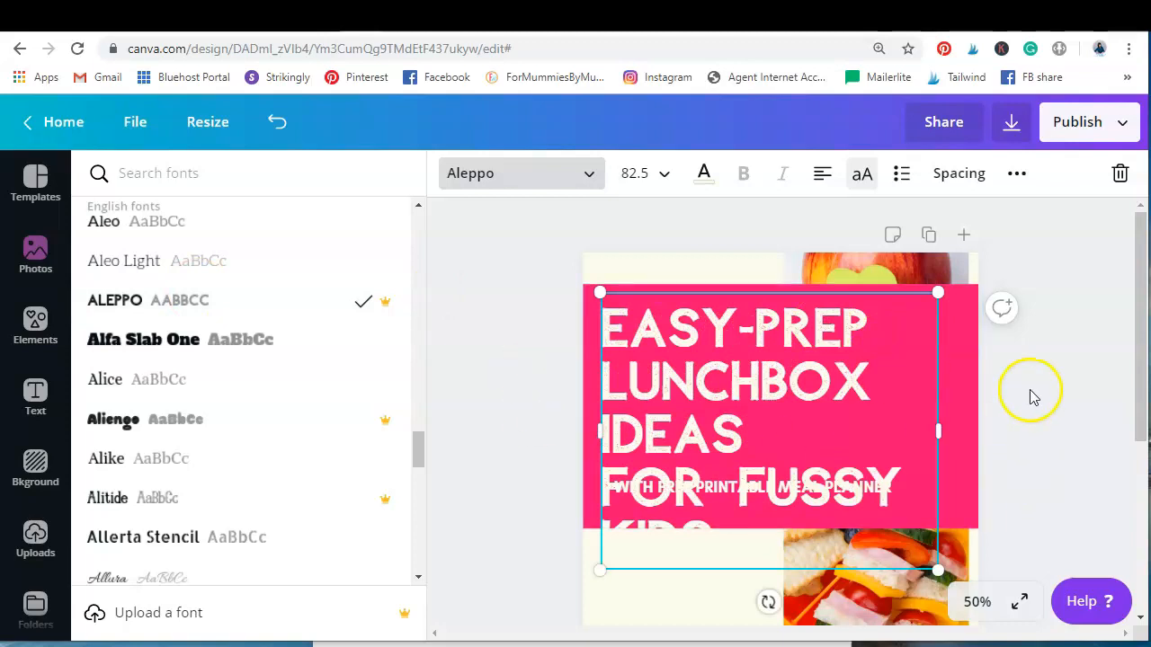
{"action": "scroll", "coordinate": [1031, 393], "scroll_direction": "down", "scroll_amount": 2}
{"action": "scroll", "coordinate": [1032, 393], "scroll_direction": "up", "scroll_amount": 2}
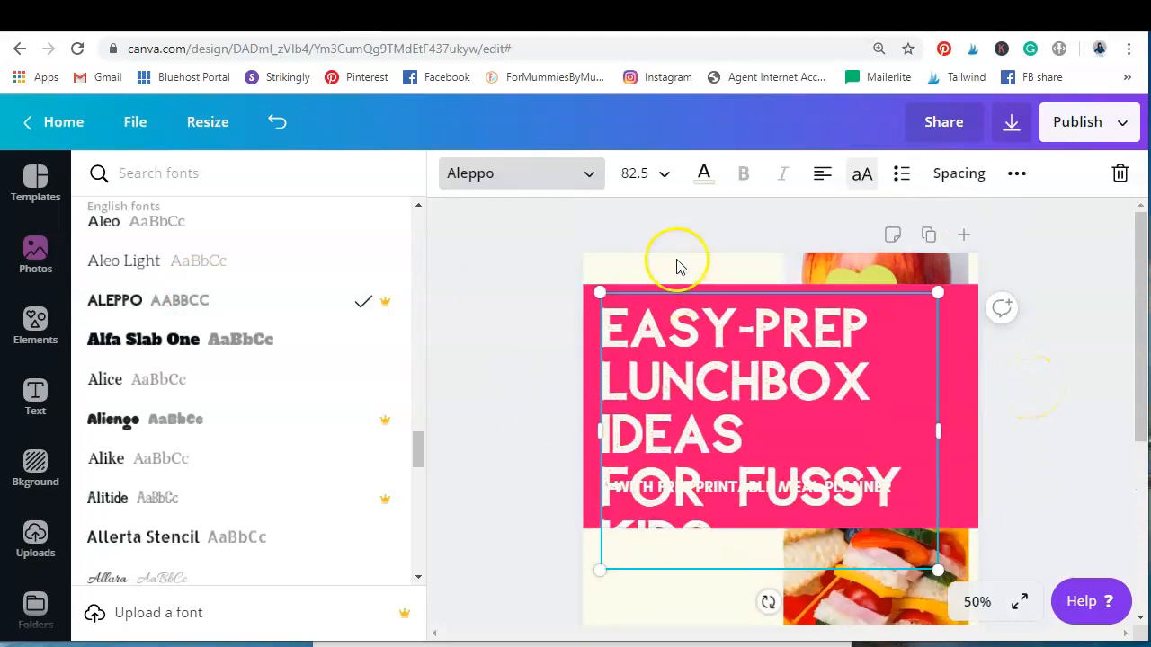
Set the title's font size to 70, scale it down to about 62.3 and widen its text box across the pink band
{"action": "left_click", "coordinate": [650, 173]}
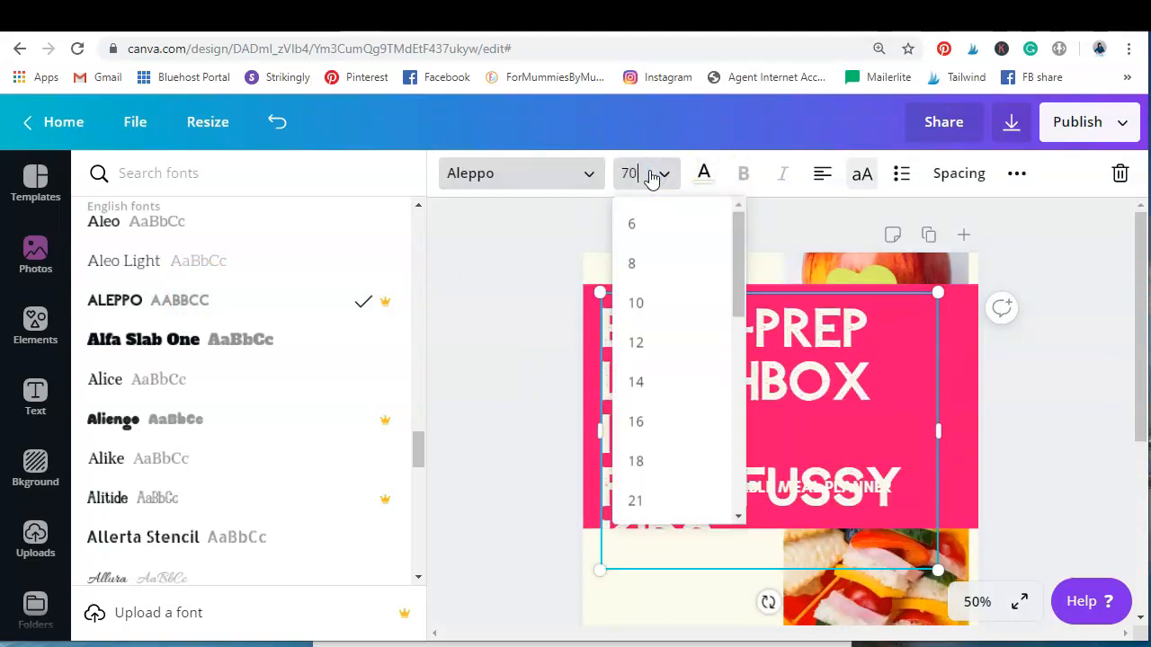
{"action": "key", "text": "Return"}
{"action": "left_click_drag", "start_coordinate": [935, 525], "coordinate": [910, 445]}
{"action": "left_click_drag", "start_coordinate": [900, 390], "coordinate": [983, 398]}
Cycle through the title's text alignments and leave it centred
{"action": "left_click", "coordinate": [822, 175]}
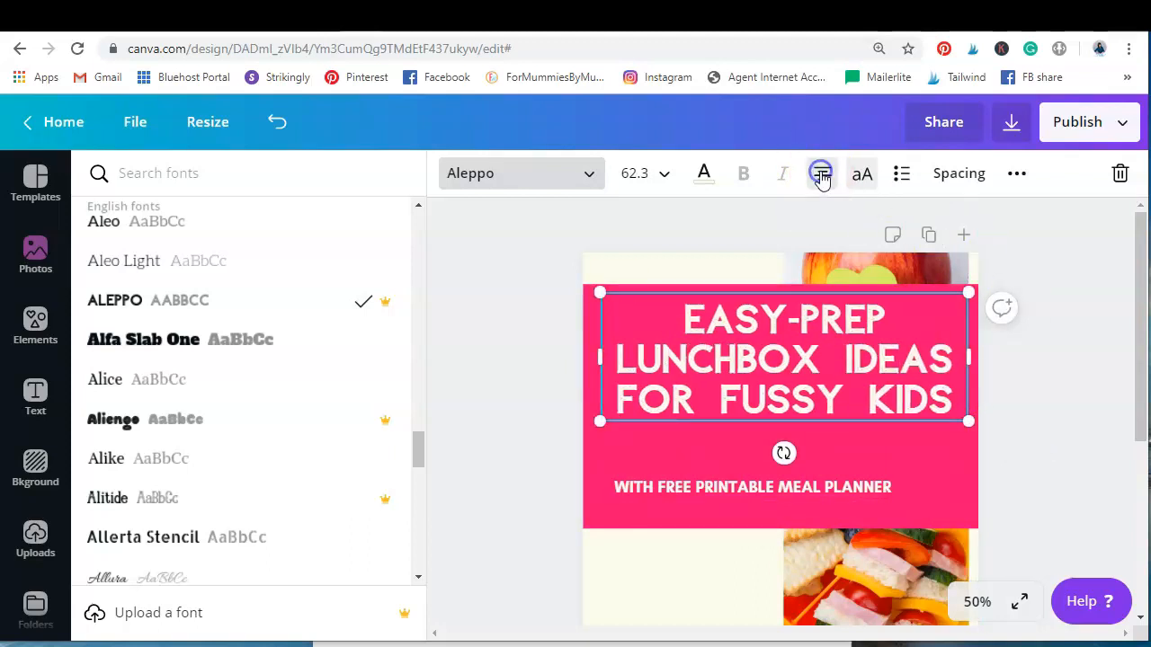
{"action": "left_click", "coordinate": [822, 174]}
{"action": "left_click", "coordinate": [821, 175]}
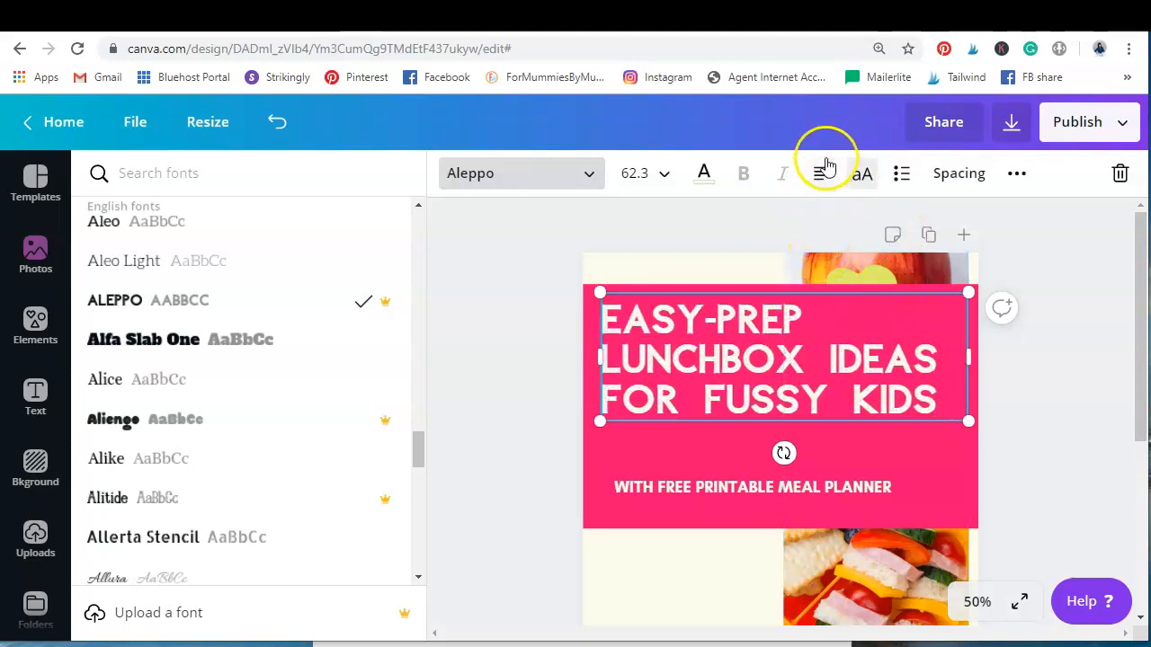
{"action": "left_click", "coordinate": [822, 172]}
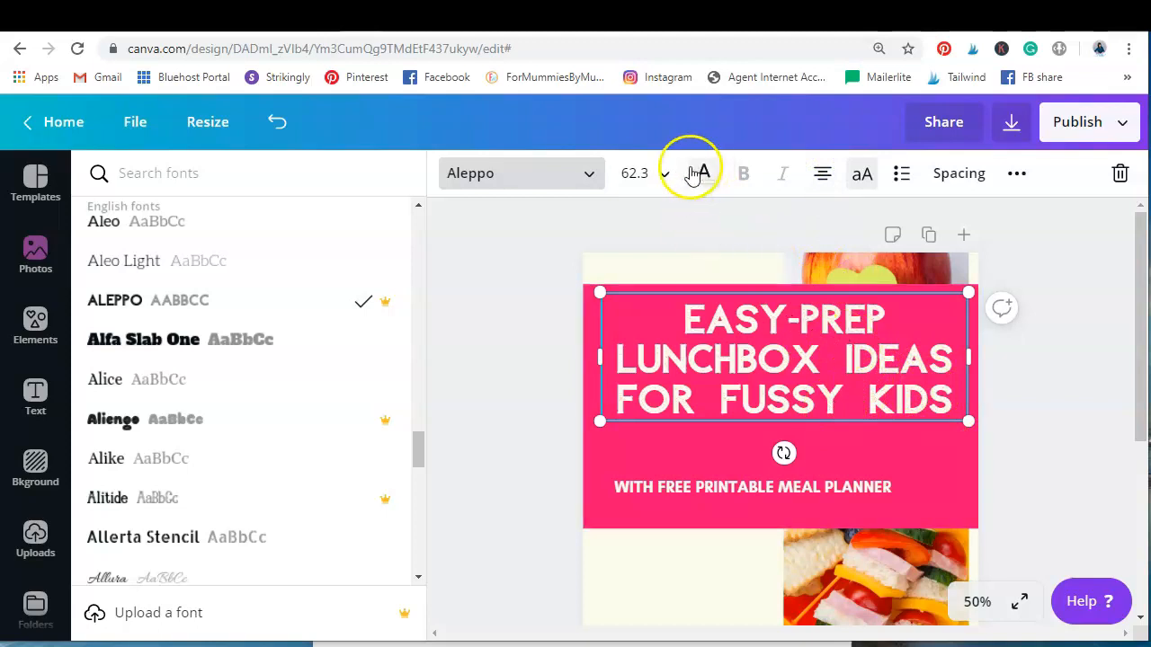
Set the title's font size to 70, widen its box slightly to fit three lines, and centre it on the pink band
{"action": "left_click", "coordinate": [656, 174]}
{"action": "type", "text": "70"}
{"action": "key", "text": "Return"}
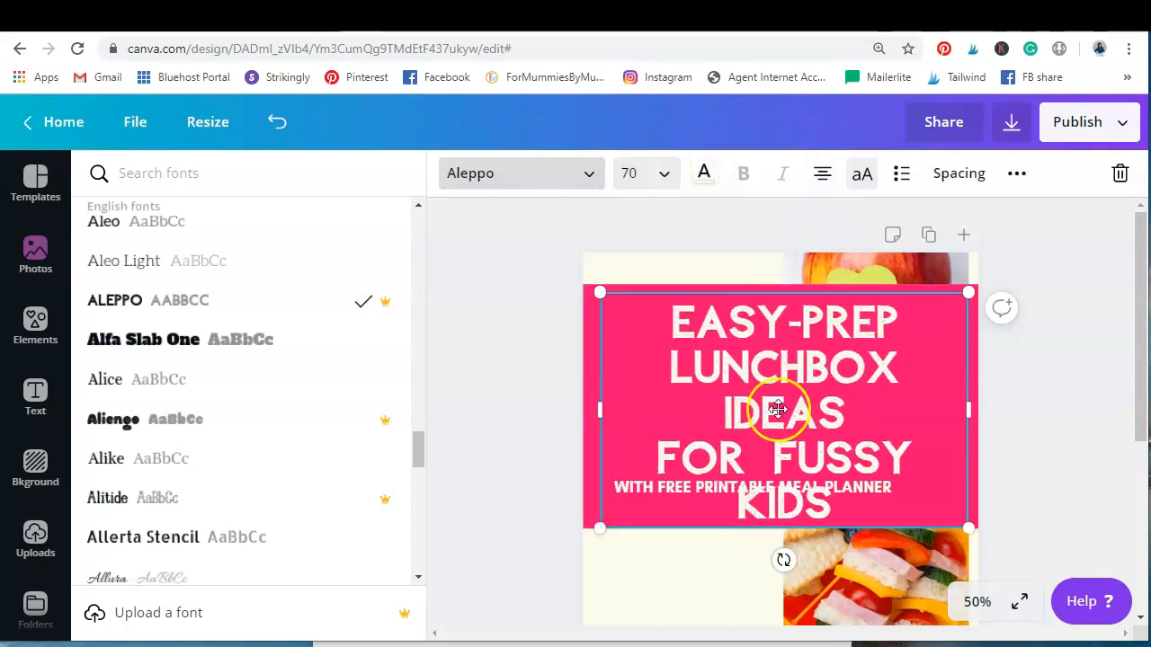
{"action": "mouse_move", "coordinate": [596, 405]}
{"action": "left_mouse_down"}
{"action": "mouse_move", "coordinate": [570, 404]}
{"action": "mouse_move", "coordinate": [586, 404]}
{"action": "left_mouse_up"}
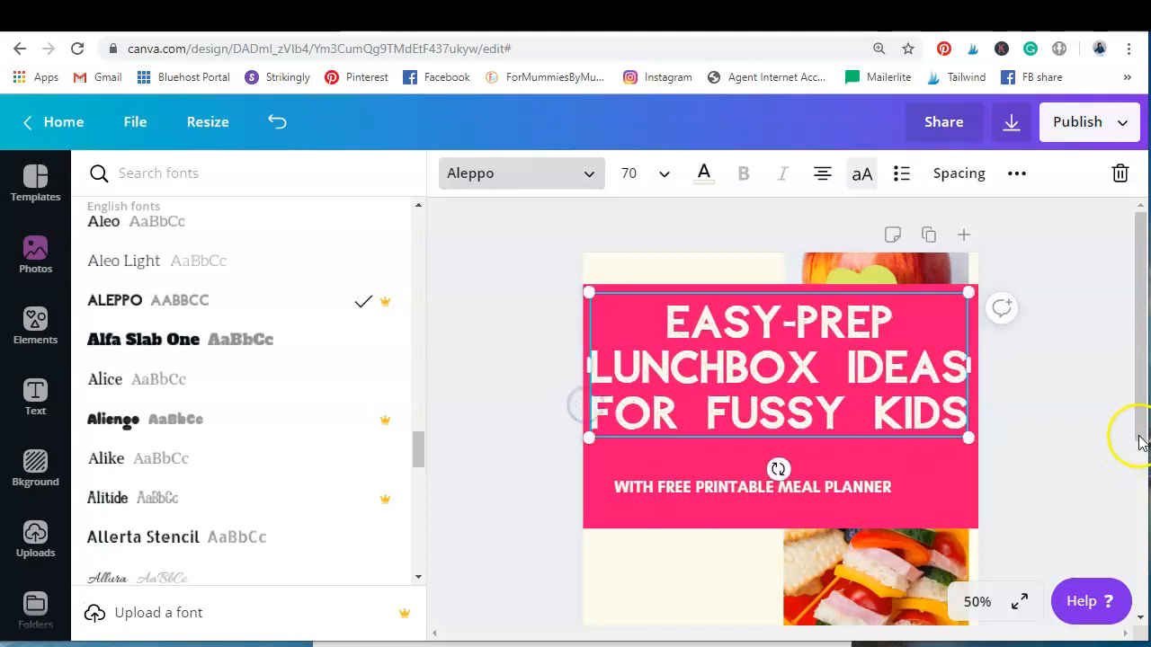
{"action": "left_click", "coordinate": [1122, 433]}
{"action": "left_click_drag", "start_coordinate": [833, 368], "coordinate": [837, 370]}
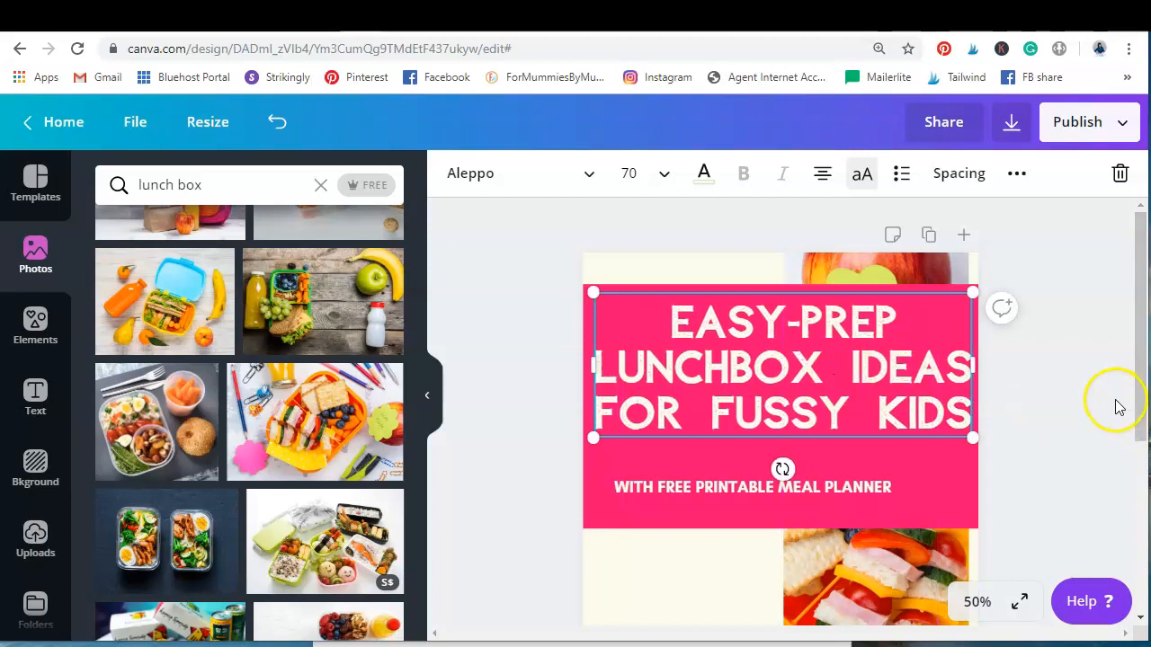
{"action": "left_click", "coordinate": [1104, 395]}
Set the meal planner subtitle's font size to 50 and move it up directly beneath the title within the pink band
{"action": "scroll", "coordinate": [1104, 395], "scroll_direction": "down", "scroll_amount": 1}
{"action": "scroll", "coordinate": [1104, 395], "scroll_direction": "down", "scroll_amount": 1}
{"action": "left_click", "coordinate": [826, 397]}
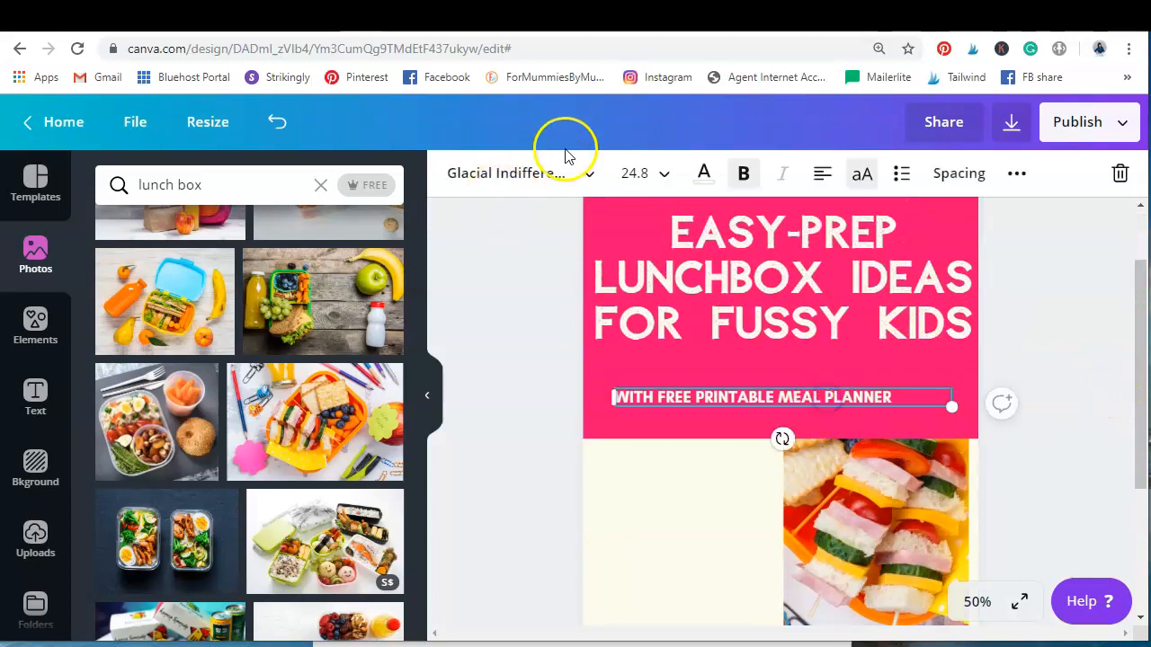
{"action": "left_click", "coordinate": [658, 179]}
{"action": "type", "text": "50"}
{"action": "key", "text": "Return"}
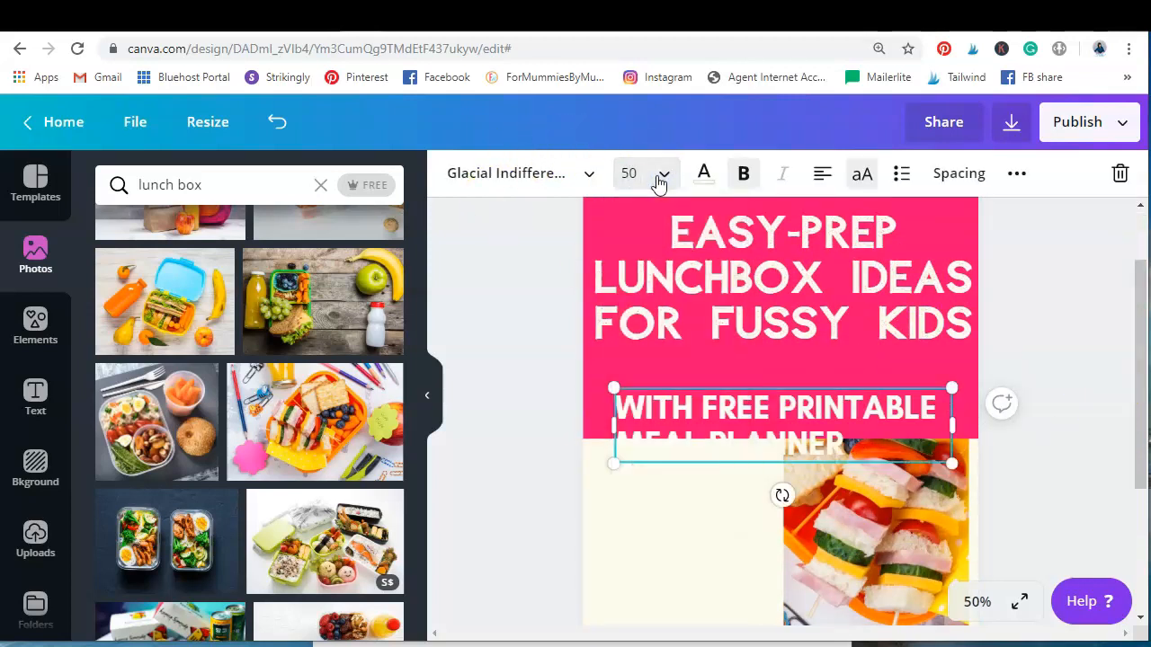
{"action": "left_click_drag", "start_coordinate": [755, 410], "coordinate": [745, 377]}
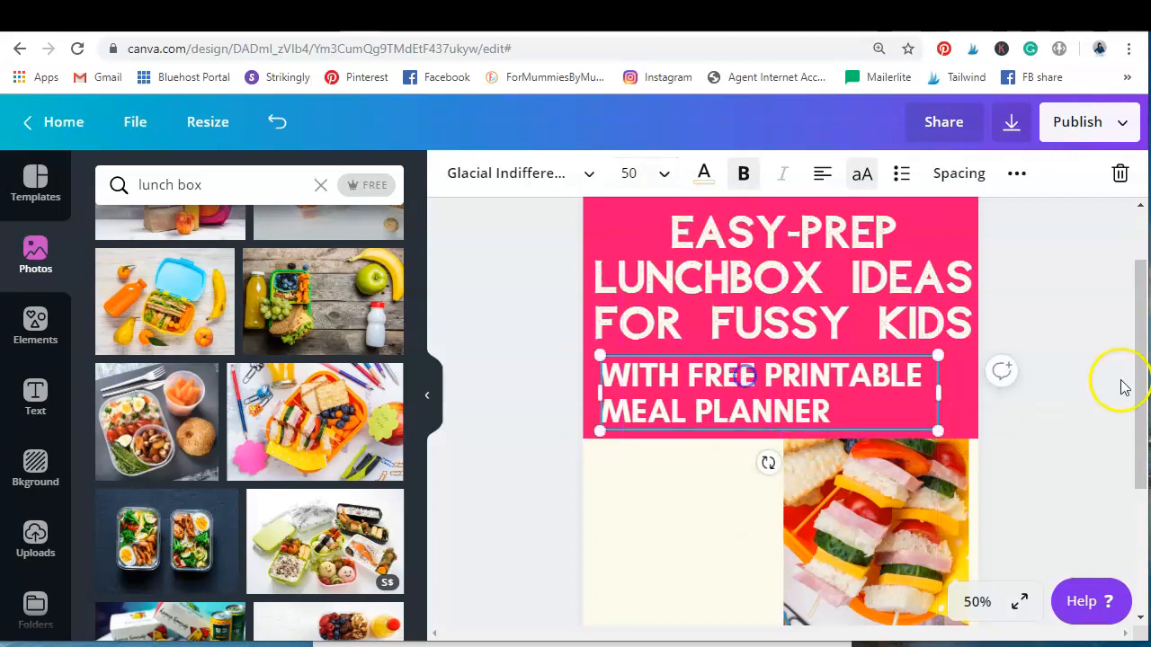
{"action": "left_click", "coordinate": [1055, 375]}
Delete the template's italic quote from the lower part of the cream panel
{"action": "scroll", "coordinate": [1052, 422], "scroll_direction": "up", "scroll_amount": 2}
{"action": "scroll", "coordinate": [1052, 423], "scroll_direction": "down", "scroll_amount": 3}
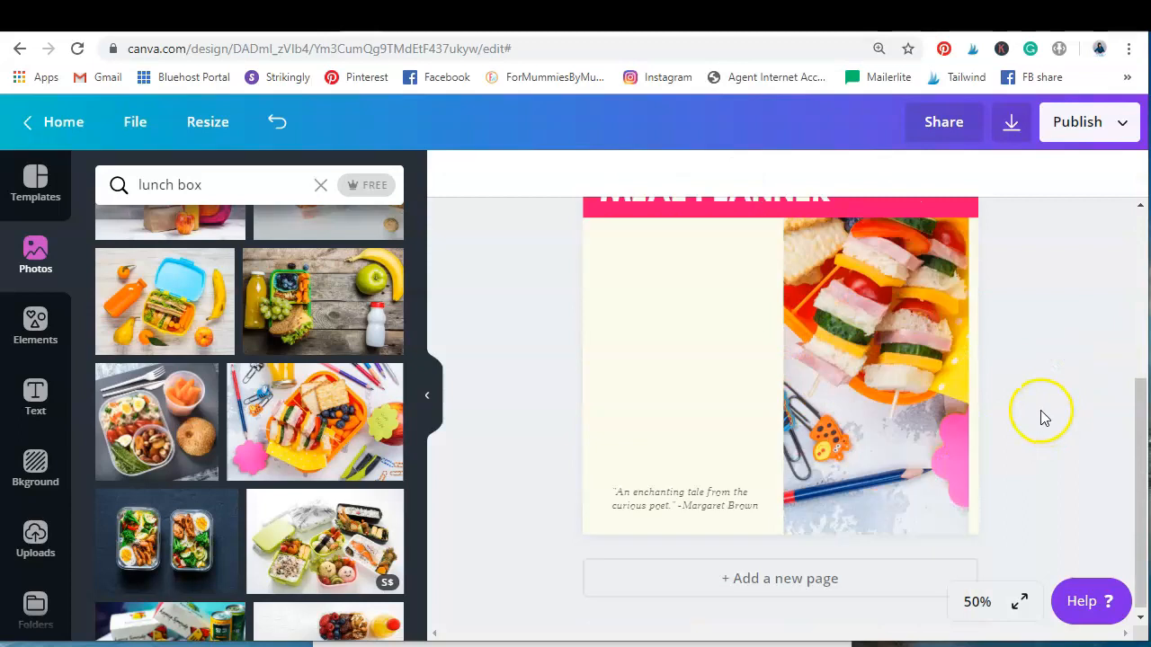
{"action": "scroll", "coordinate": [1041, 417], "scroll_direction": "up", "scroll_amount": 1}
{"action": "left_click", "coordinate": [707, 594]}
{"action": "left_click", "coordinate": [1123, 177]}
{"action": "scroll", "coordinate": [1122, 314], "scroll_direction": "down", "scroll_amount": 2}
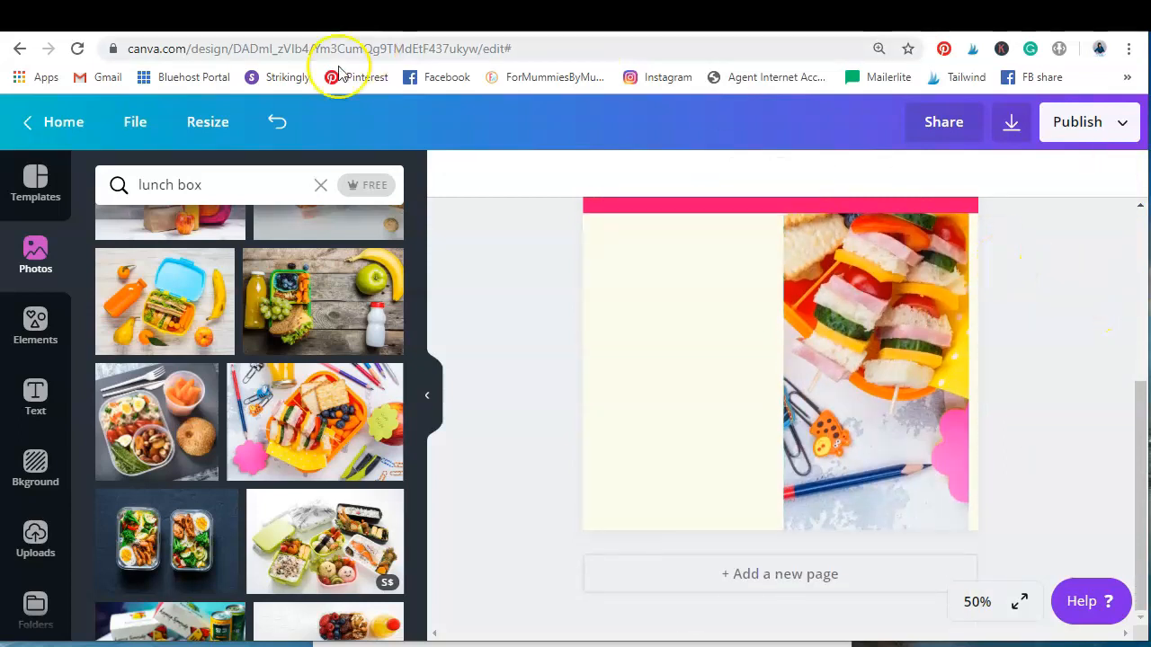
Add a body text box reading "ForMommiesByMommy.com"
{"action": "left_click", "coordinate": [26, 404]}
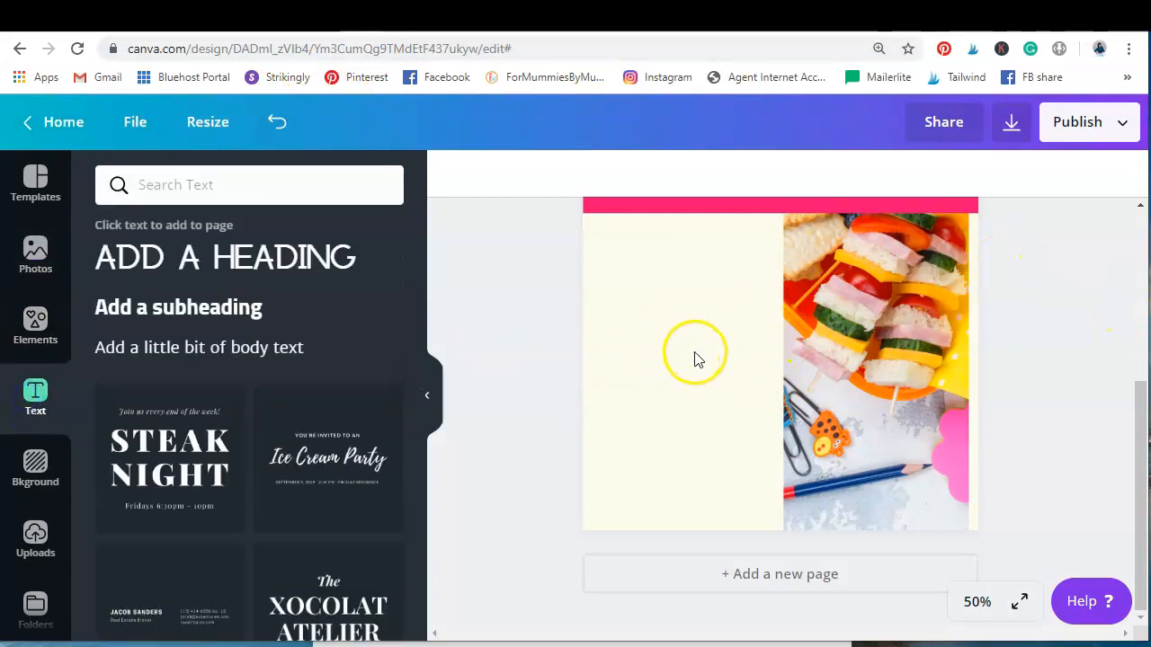
{"action": "scroll", "coordinate": [683, 355], "scroll_direction": "up", "scroll_amount": 2}
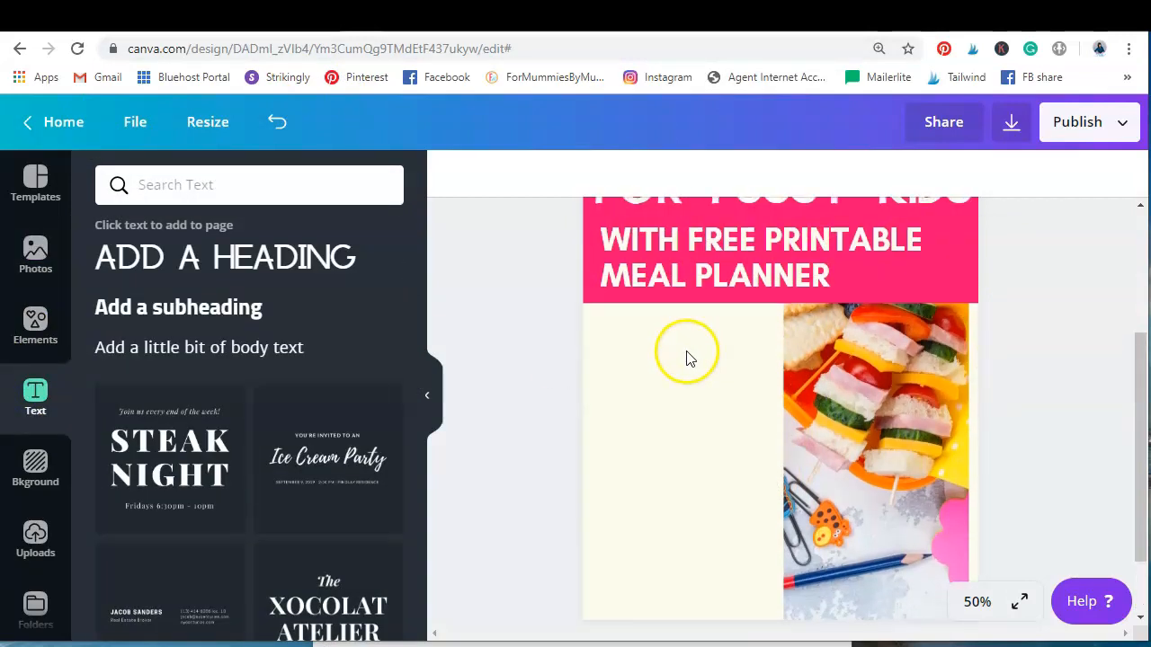
{"action": "left_click", "coordinate": [206, 349]}
{"action": "type", "text": "ForMommies"}
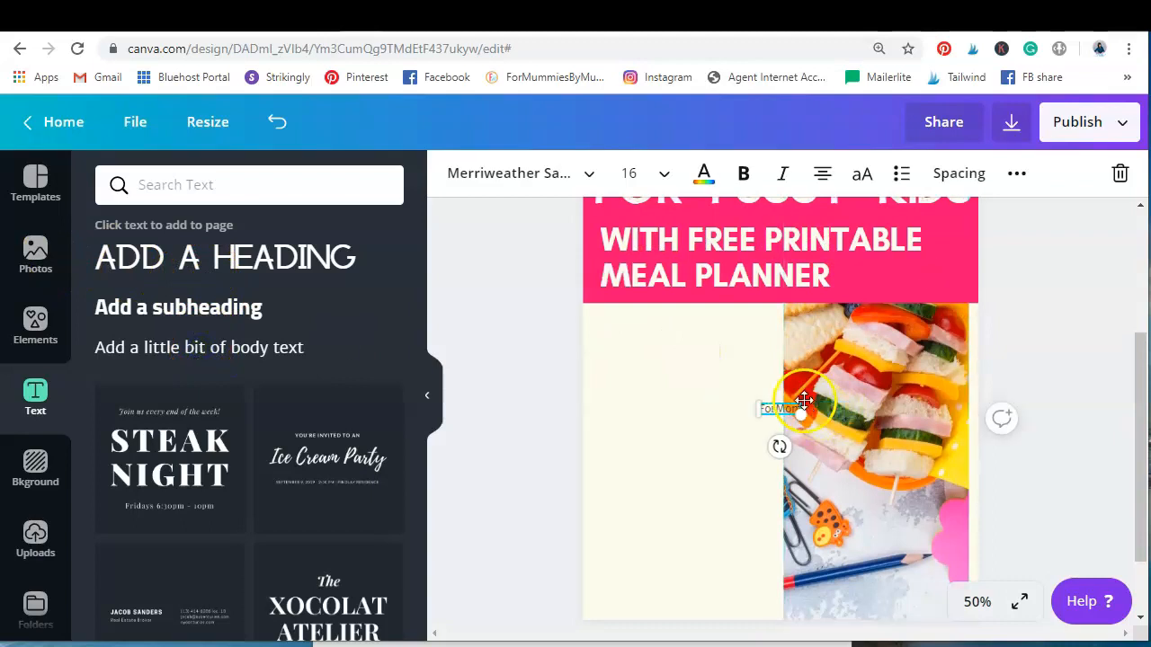
{"action": "key", "text": "BackSpace"}
{"action": "key", "text": "BackSpace"}
{"action": "key", "text": "BackSpace"}
{"action": "key", "text": "BackSpace"}
{"action": "type", "text": "m"}
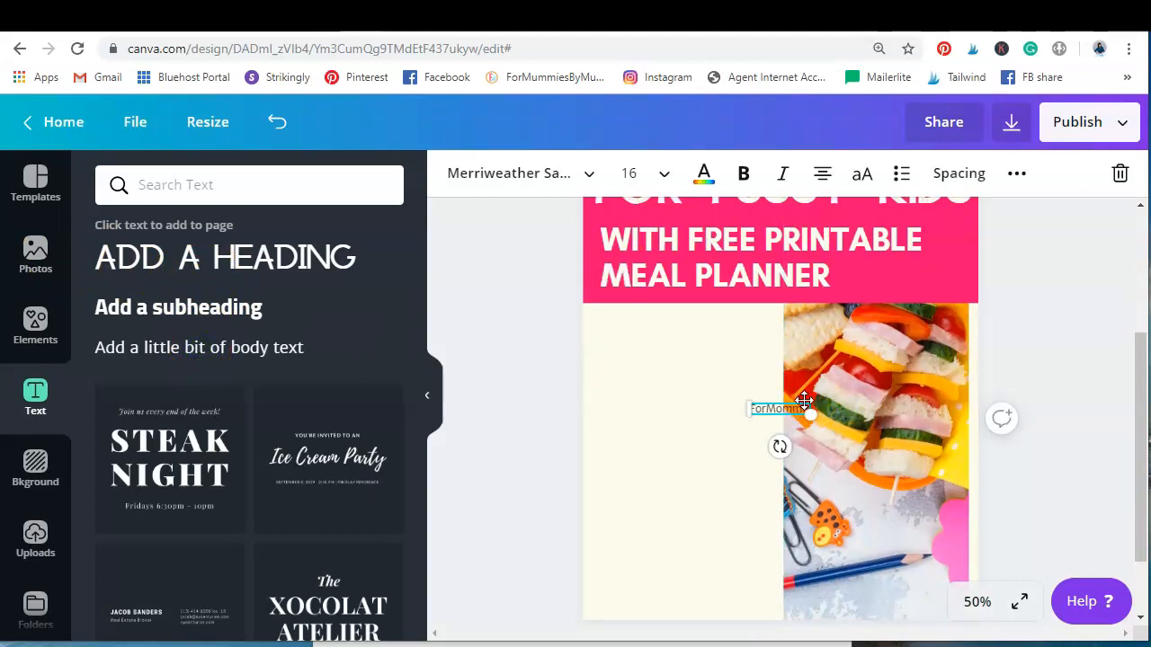
{"action": "type", "text": "iesByMummy.co"}
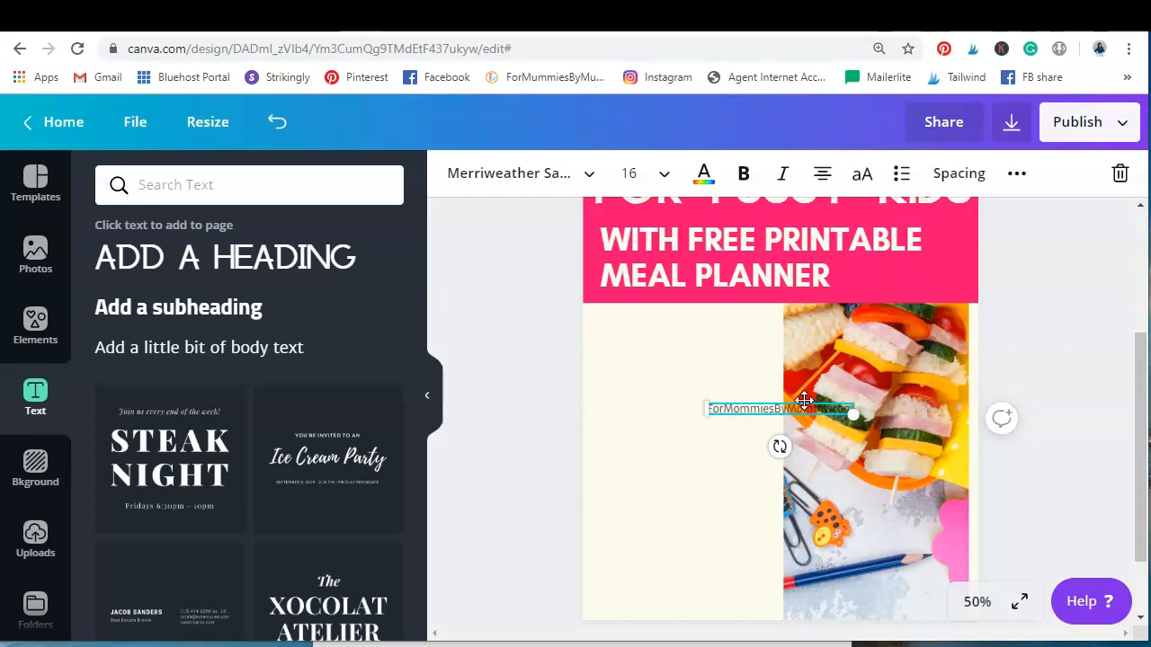
Move the website text to the bottom of the cream panel beside the photo
{"action": "scroll", "coordinate": [765, 387], "scroll_direction": "down", "scroll_amount": 1}
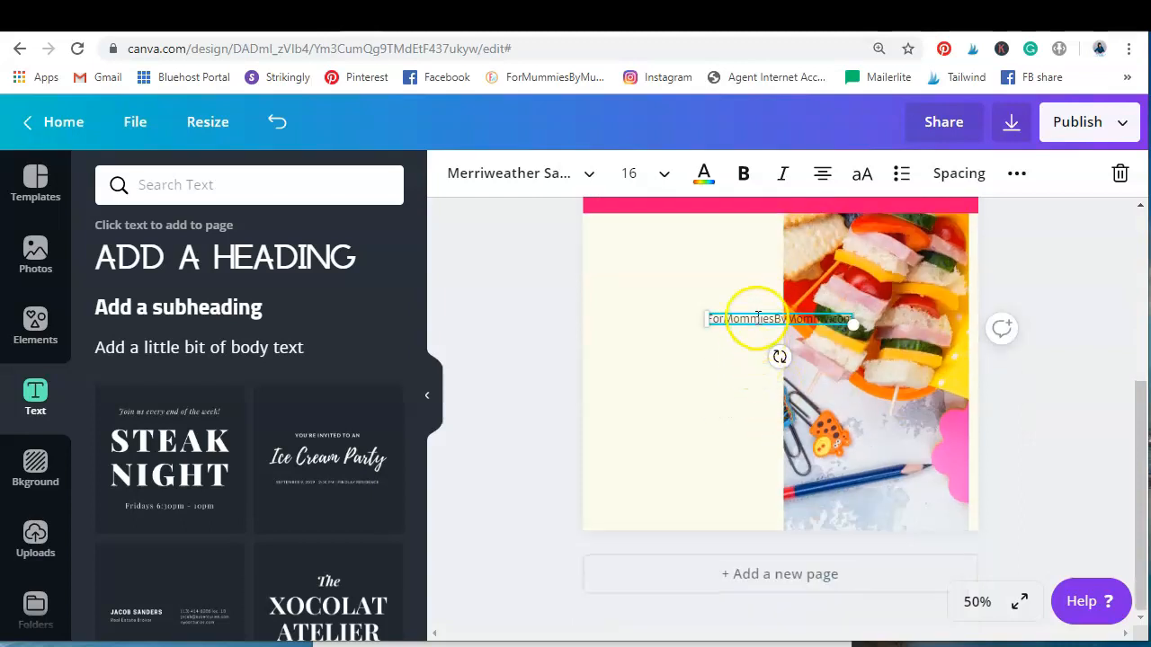
{"action": "left_click_drag", "start_coordinate": [753, 312], "coordinate": [665, 504]}
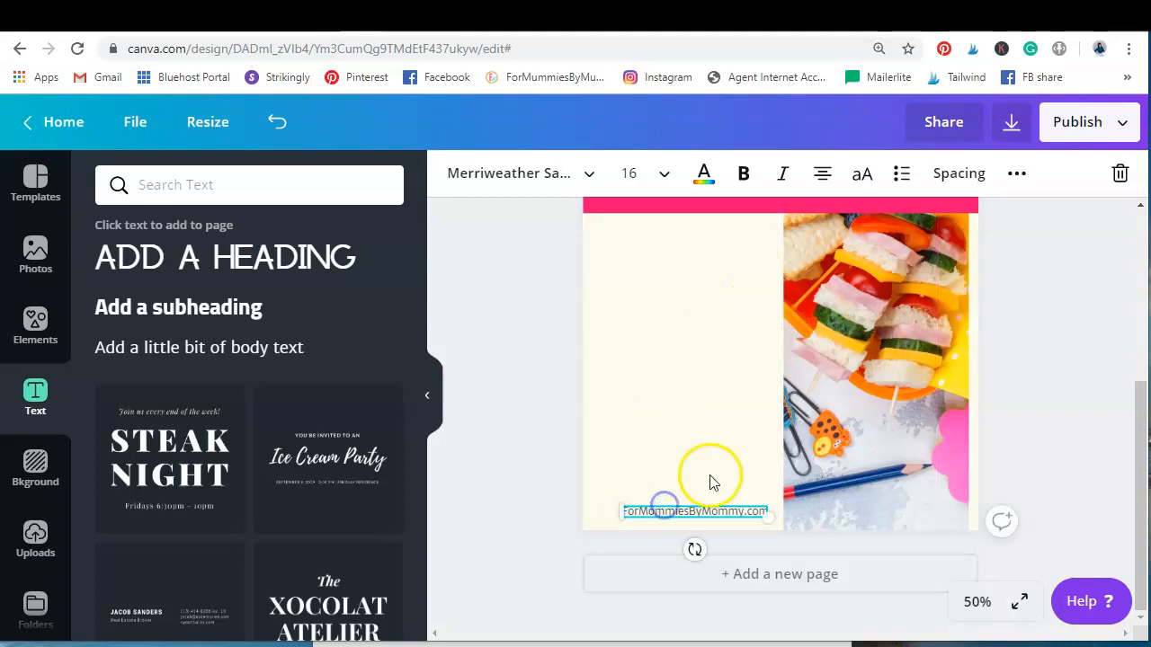
{"action": "left_click", "coordinate": [675, 408]}
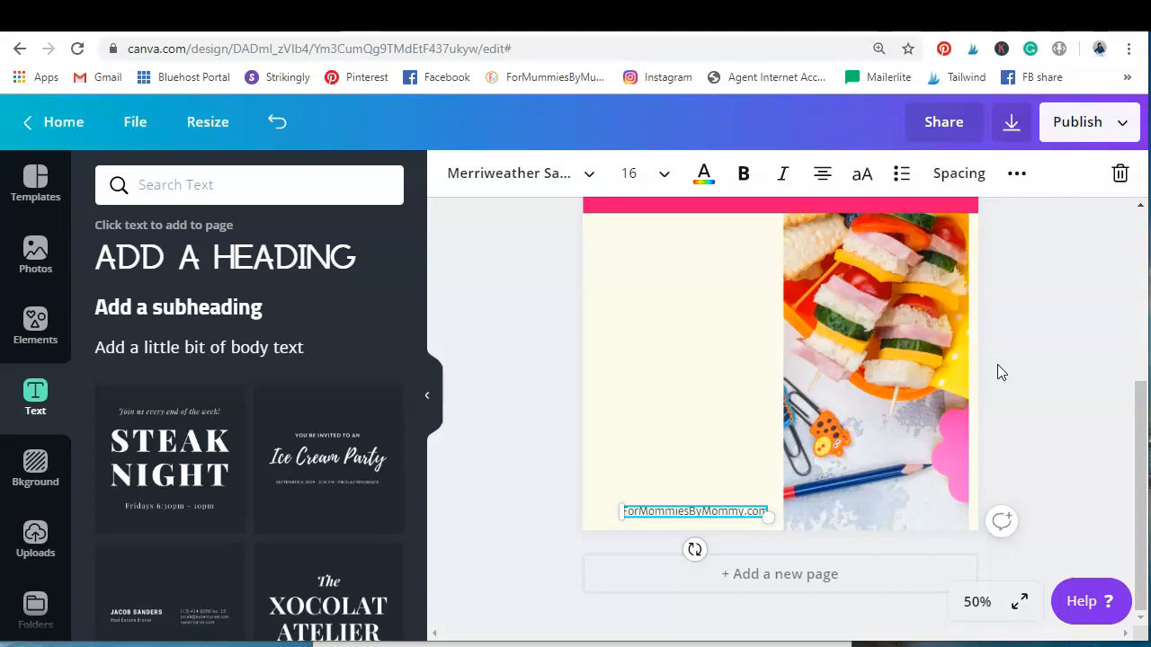
Review the pin's layout and browse the previously uploaded images
{"action": "scroll", "coordinate": [1025, 370], "scroll_direction": "up", "scroll_amount": 3}
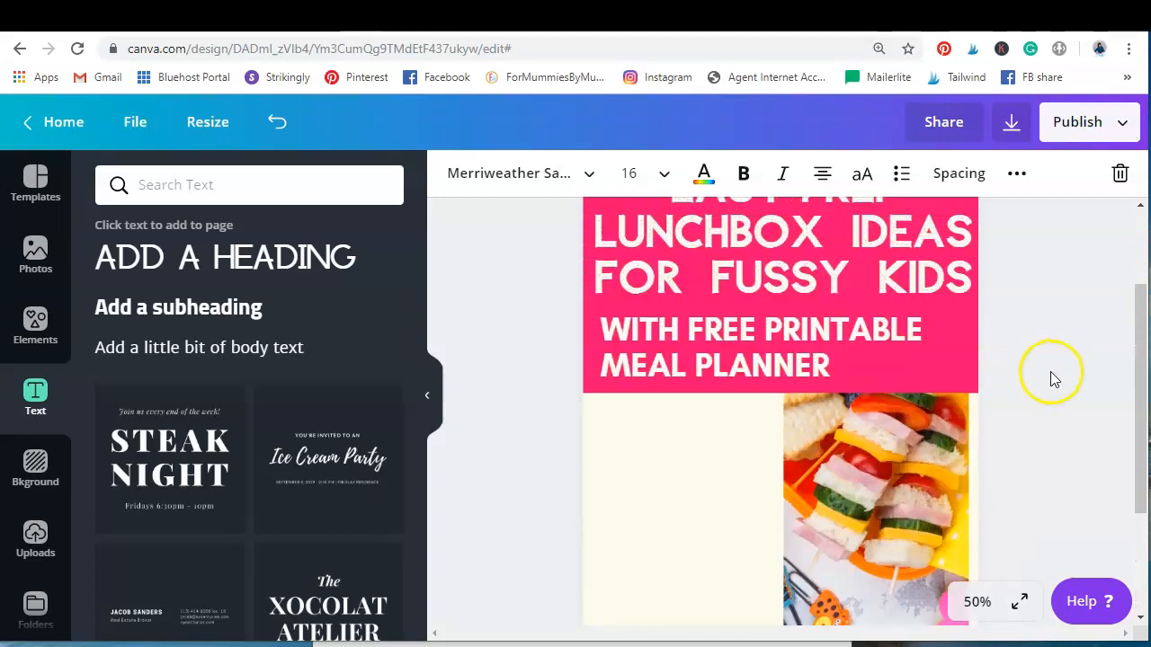
{"action": "scroll", "coordinate": [1054, 382], "scroll_direction": "up", "scroll_amount": 1}
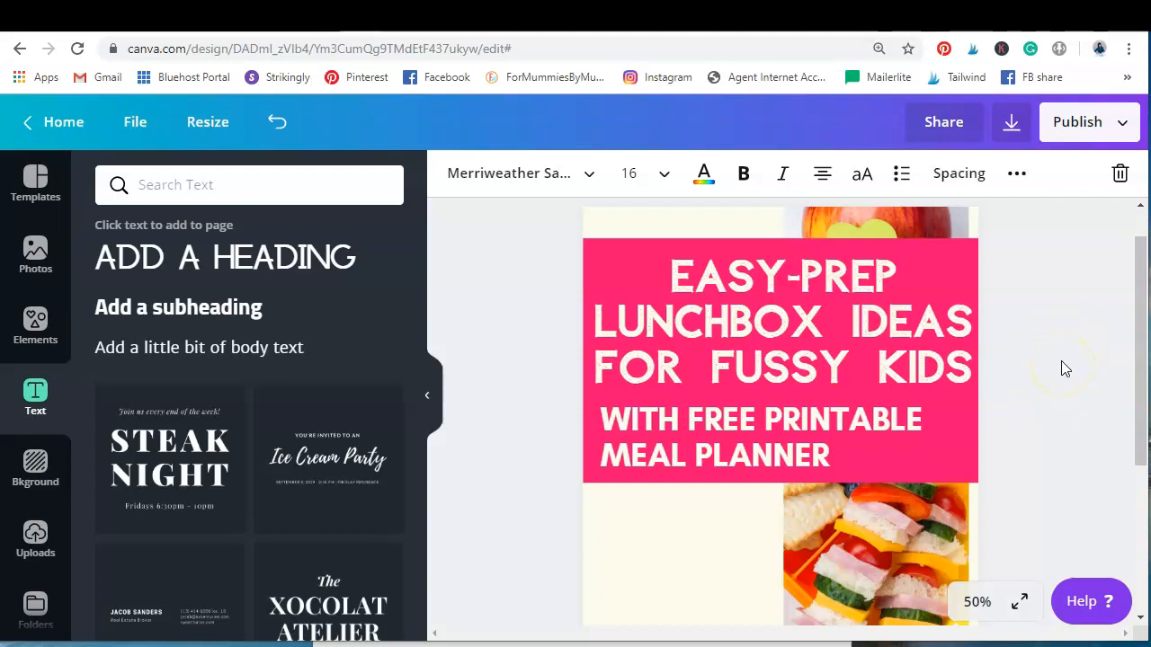
{"action": "scroll", "coordinate": [1053, 361], "scroll_direction": "down", "scroll_amount": 3}
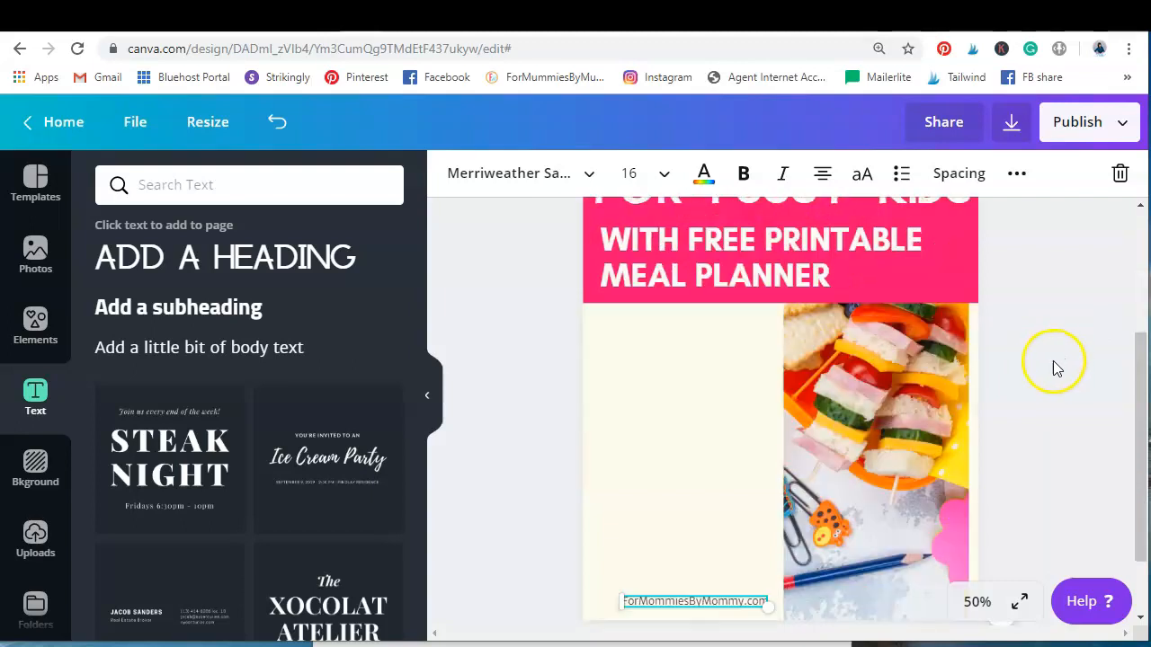
{"action": "left_click", "coordinate": [35, 540]}
{"action": "scroll", "coordinate": [341, 331], "scroll_direction": "down", "scroll_amount": 10}
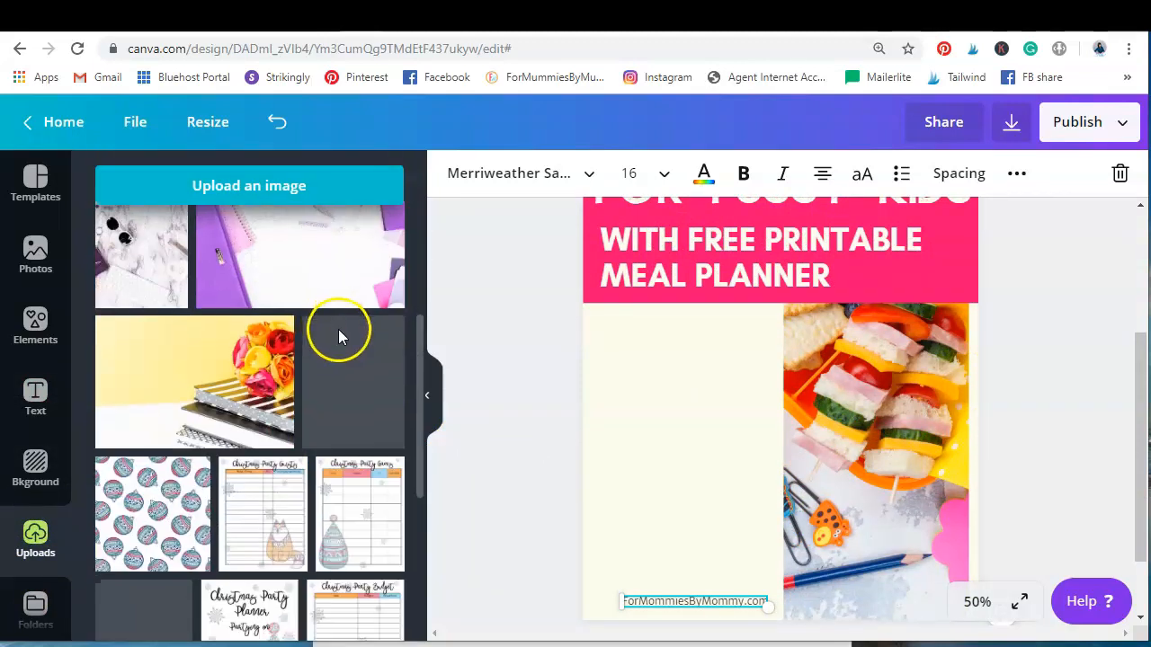
{"action": "scroll", "coordinate": [348, 333], "scroll_direction": "down", "scroll_amount": 10}
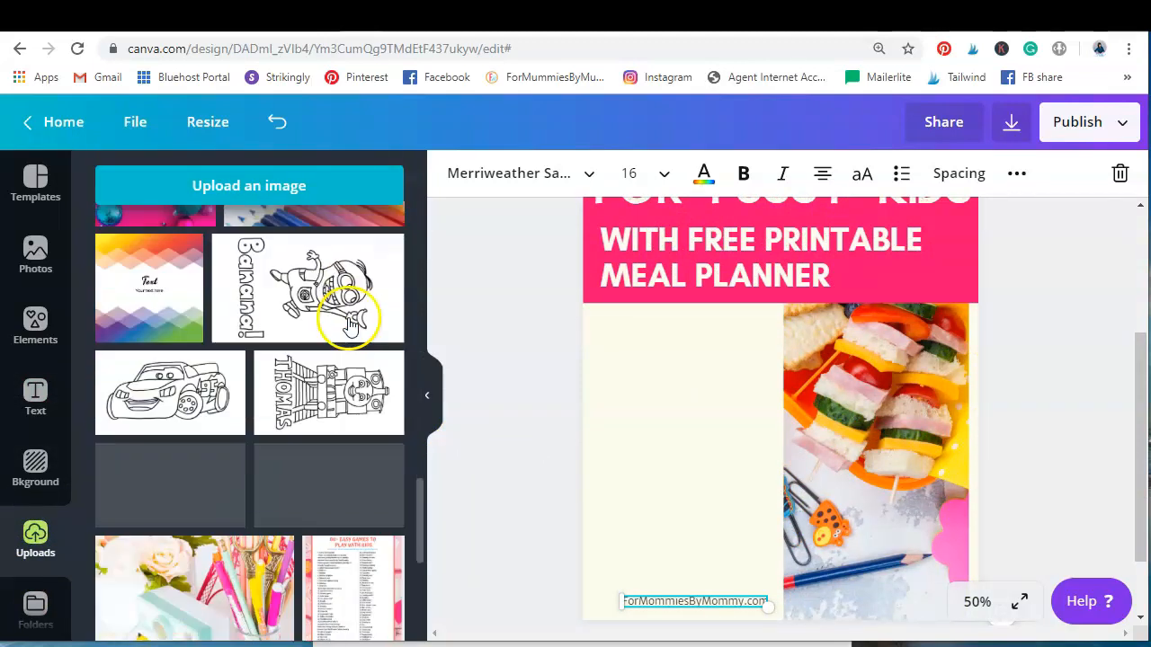
{"action": "scroll", "coordinate": [350, 327], "scroll_direction": "down", "scroll_amount": 8}
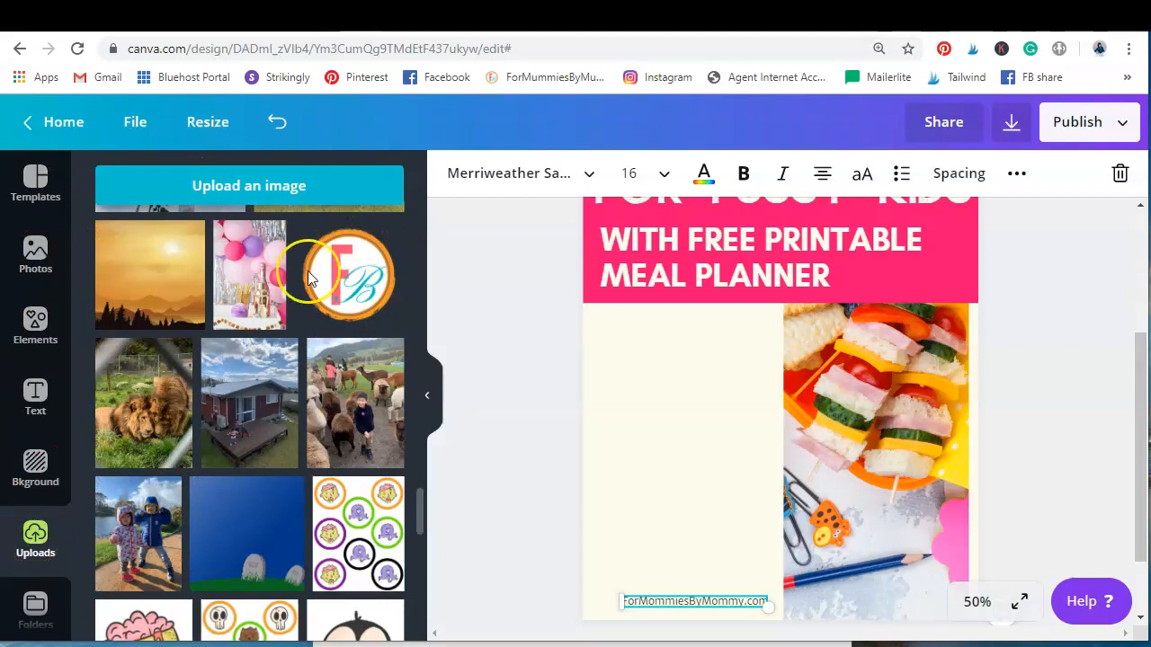
Upload APPLE.png from the Desktop folder to the image uploads
{"action": "left_click", "coordinate": [301, 205]}
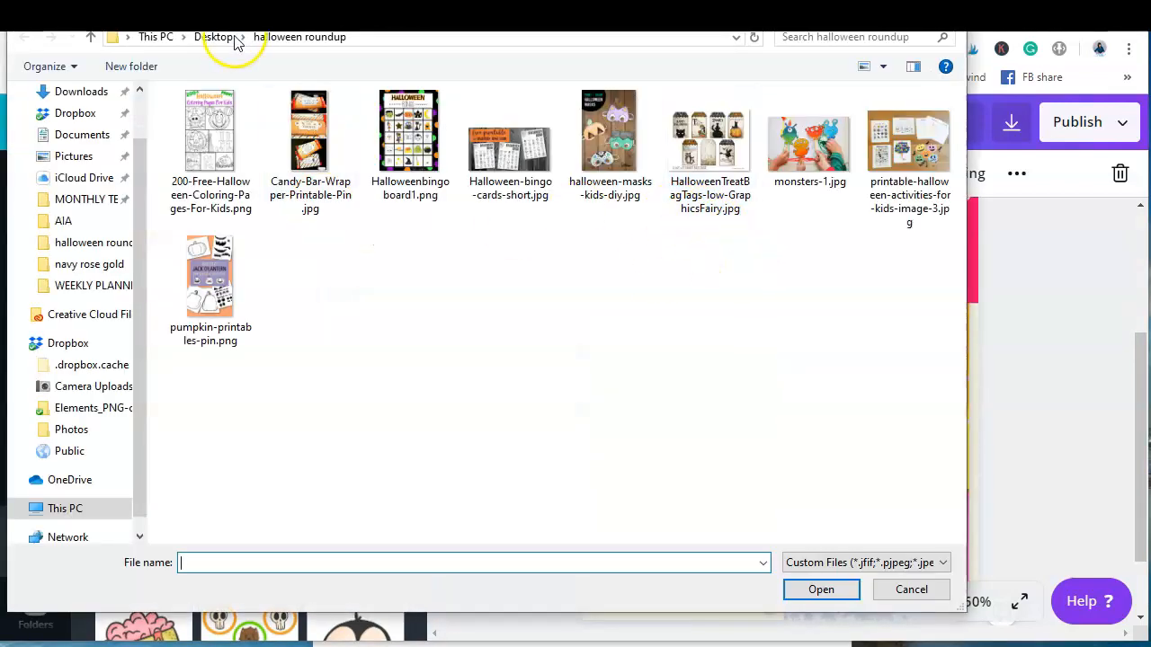
{"action": "left_click", "coordinate": [214, 37]}
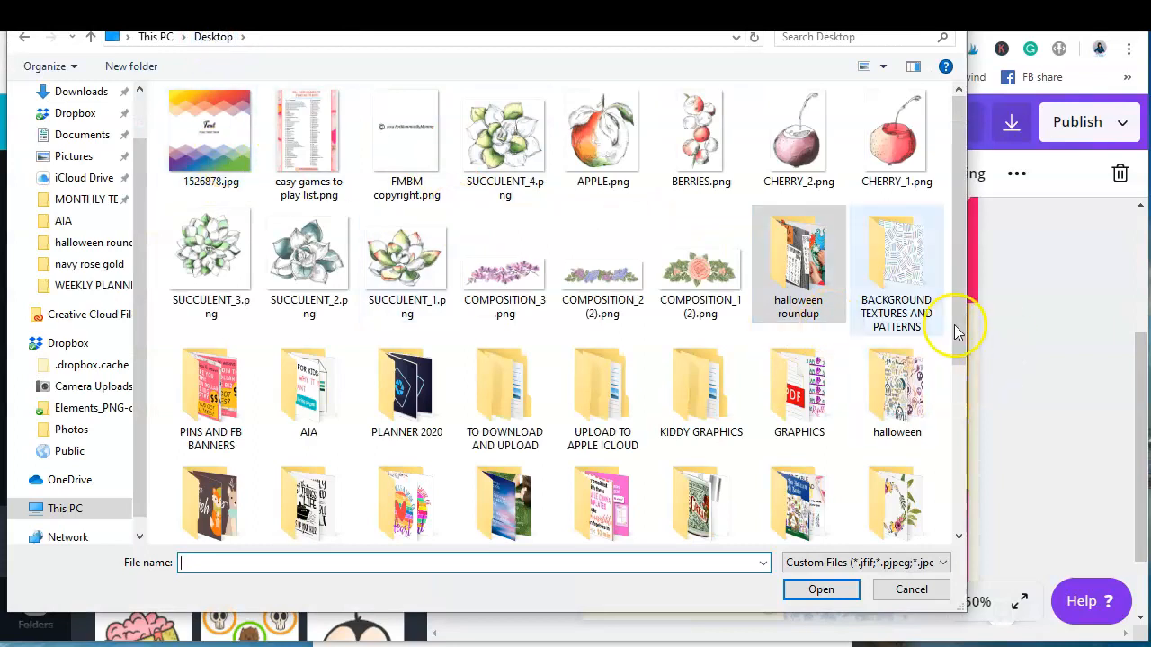
{"action": "left_click", "coordinate": [603, 149]}
{"action": "left_click", "coordinate": [813, 590]}
{"action": "left_click", "coordinate": [730, 497]}
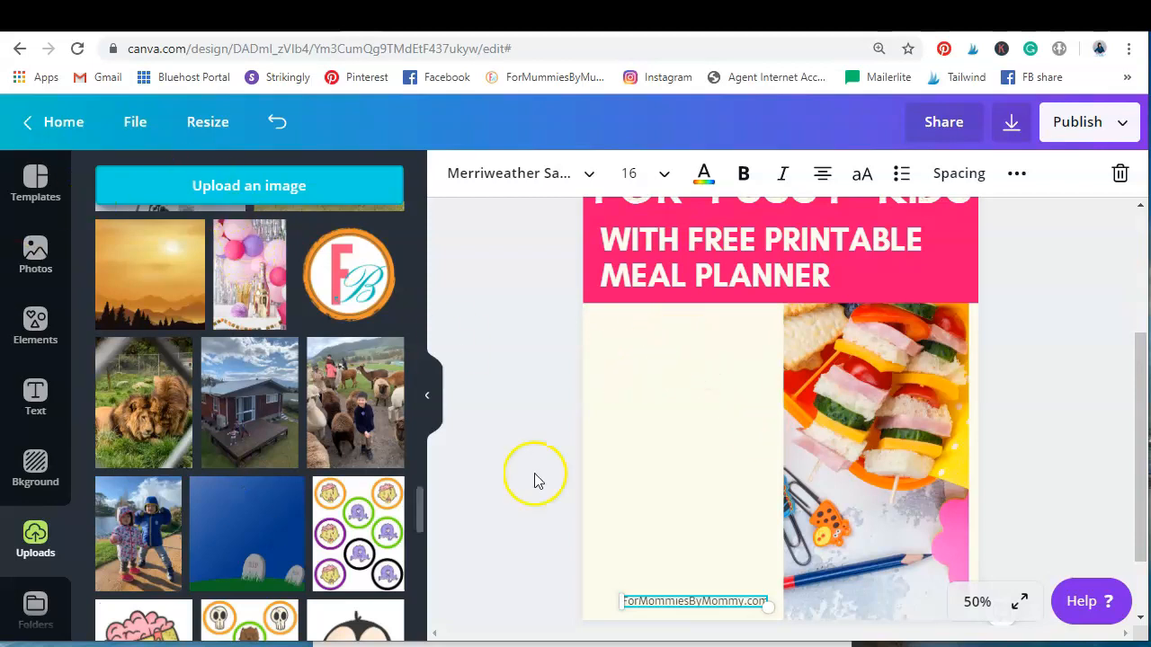
Look over the pin's text and photo, the uploaded images, and the Desktop files available for upload
{"action": "scroll", "coordinate": [525, 380], "scroll_direction": "up", "scroll_amount": 1}
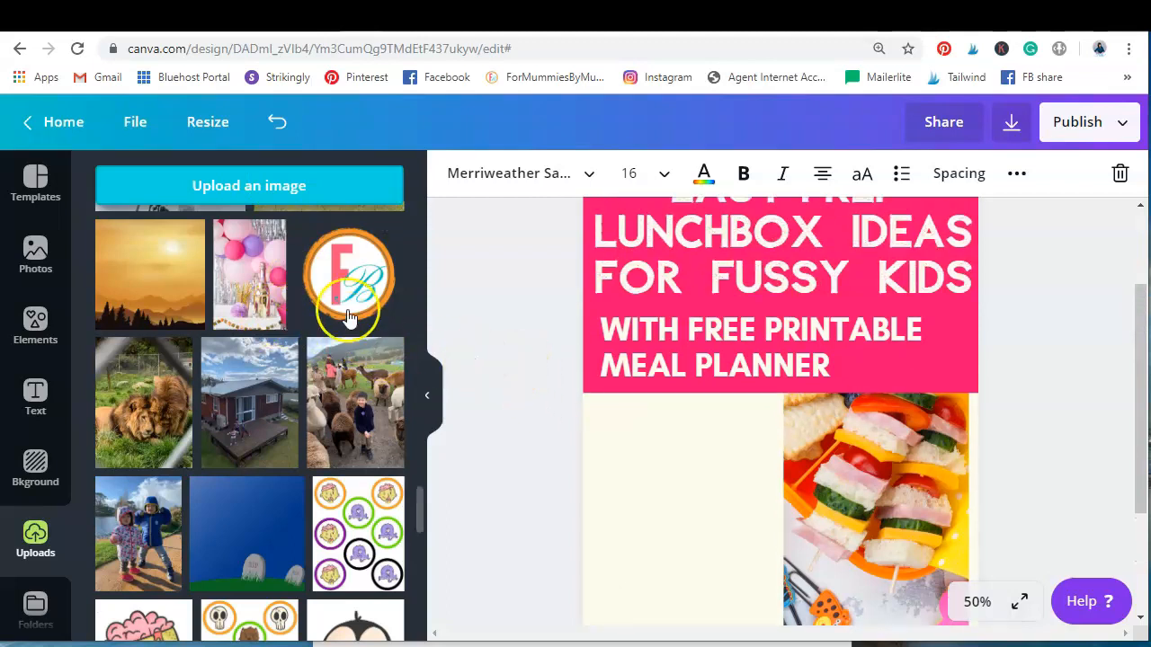
{"action": "scroll", "coordinate": [622, 386], "scroll_direction": "down", "scroll_amount": 2}
{"action": "scroll", "coordinate": [838, 371], "scroll_direction": "up", "scroll_amount": 1}
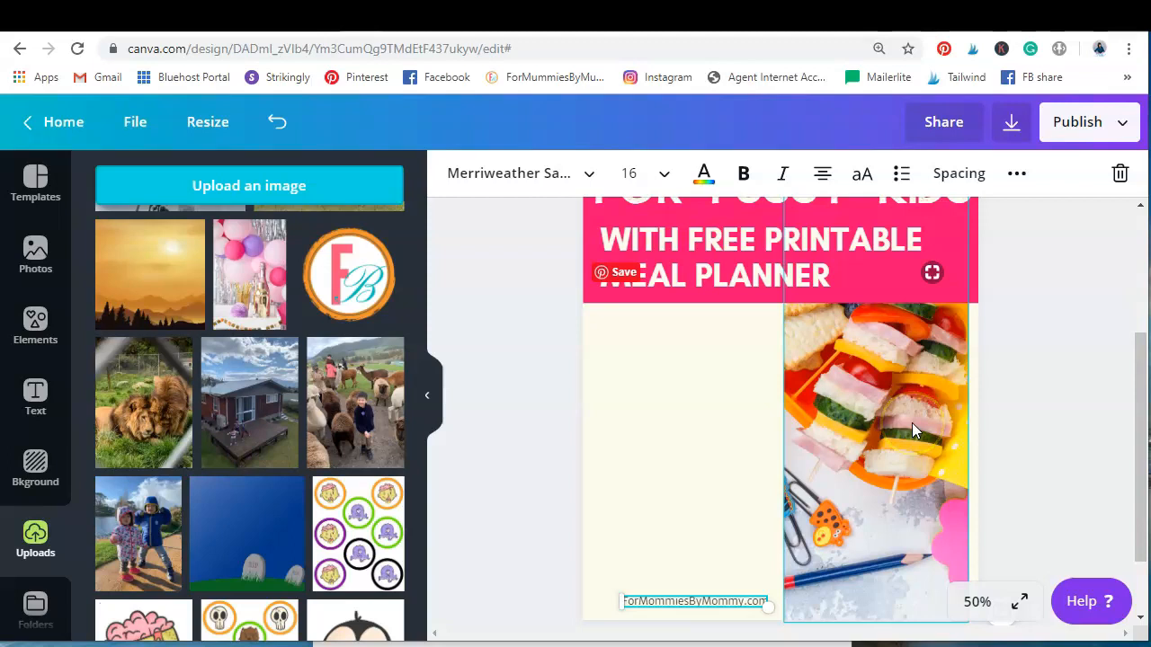
{"action": "scroll", "coordinate": [892, 434], "scroll_direction": "up", "scroll_amount": 2}
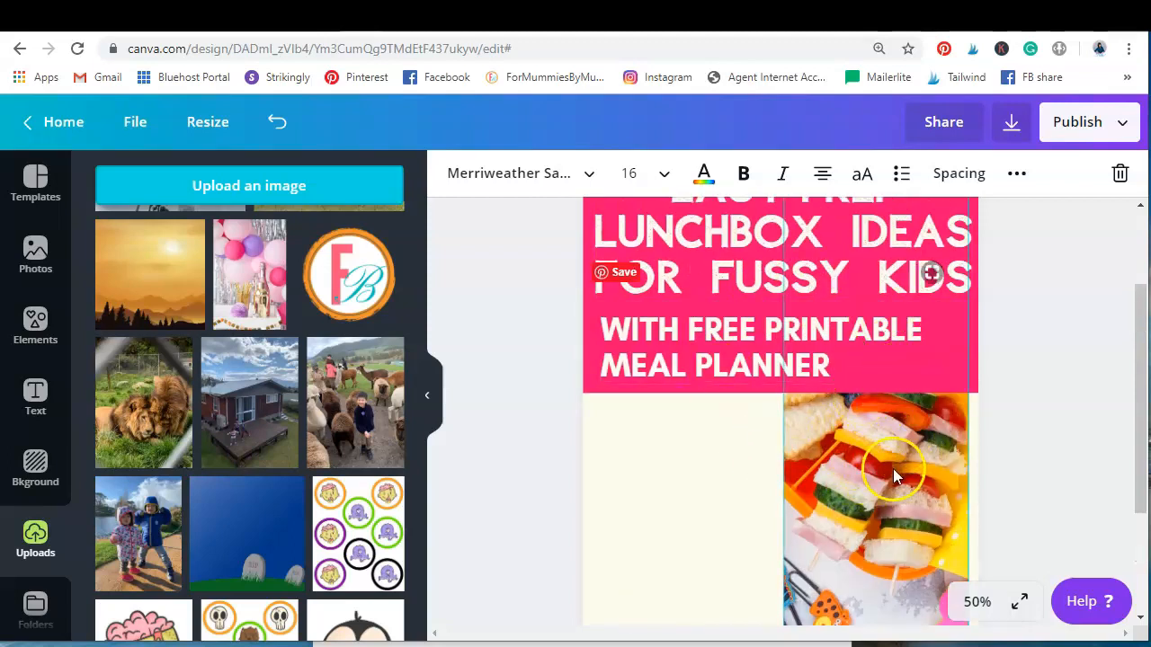
{"action": "scroll", "coordinate": [890, 450], "scroll_direction": "down", "scroll_amount": 2}
{"action": "scroll", "coordinate": [270, 368], "scroll_direction": "up", "scroll_amount": 1}
{"action": "scroll", "coordinate": [301, 382], "scroll_direction": "up", "scroll_amount": 3}
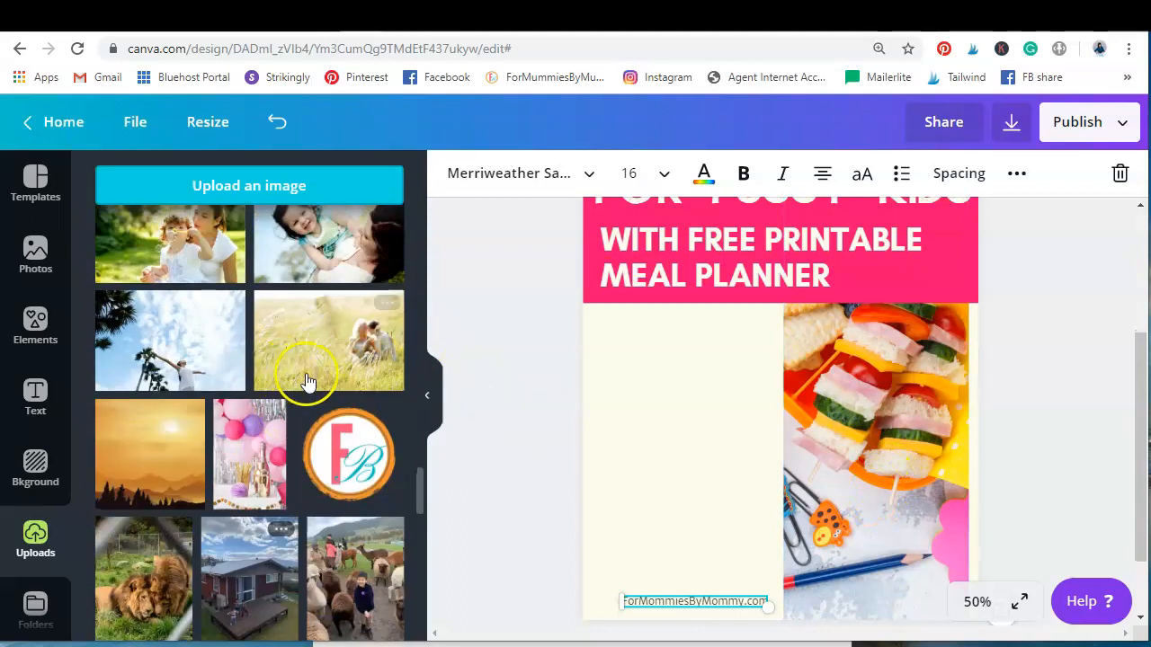
{"action": "scroll", "coordinate": [305, 378], "scroll_direction": "down", "scroll_amount": 2}
{"action": "scroll", "coordinate": [222, 316], "scroll_direction": "up", "scroll_amount": 1}
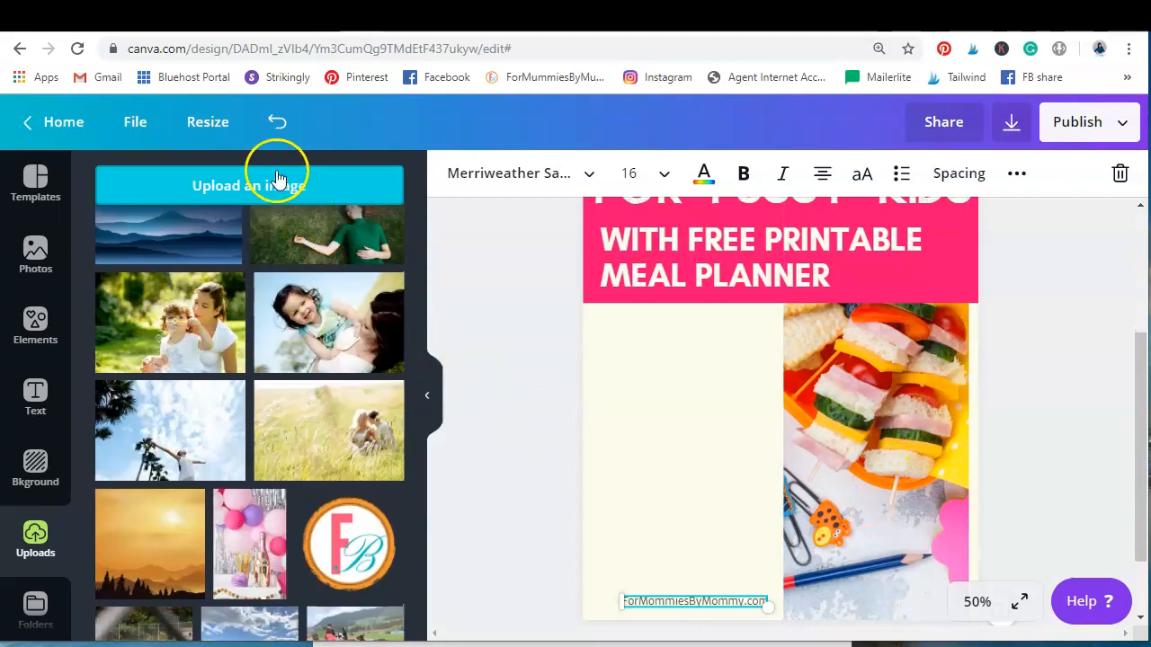
{"action": "left_click", "coordinate": [329, 174]}
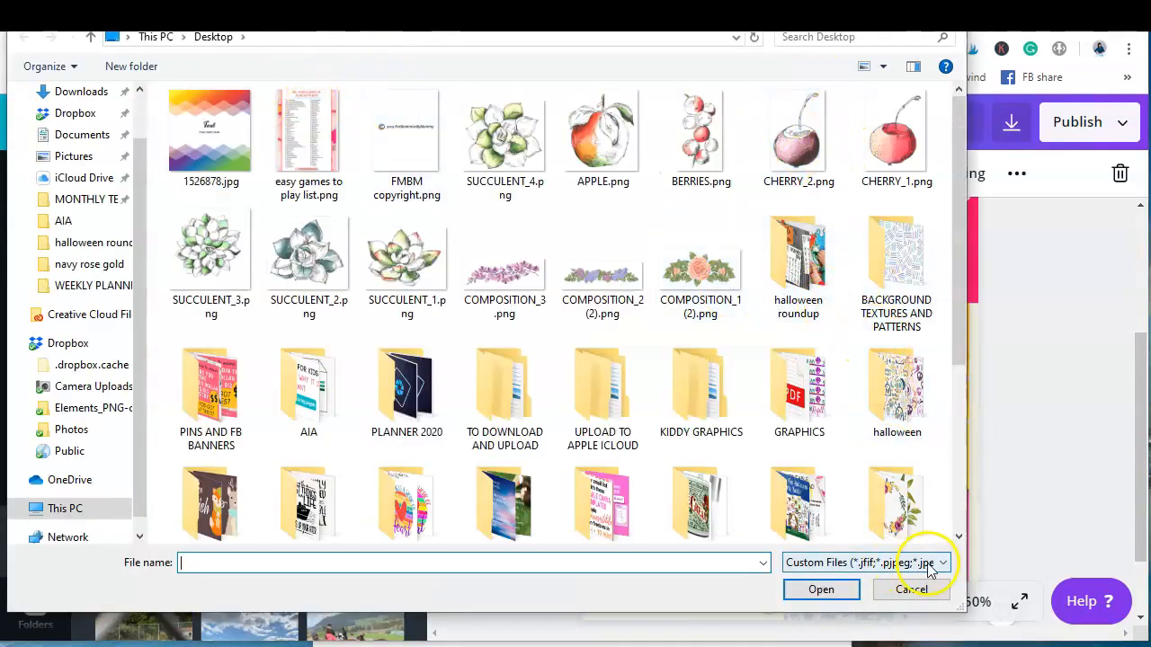
{"action": "left_click", "coordinate": [911, 589]}
Add the uploaded apple illustration to the pin, shrink it and drop it onto the lunchbox photo's frame
{"action": "scroll", "coordinate": [297, 447], "scroll_direction": "up", "scroll_amount": 15}
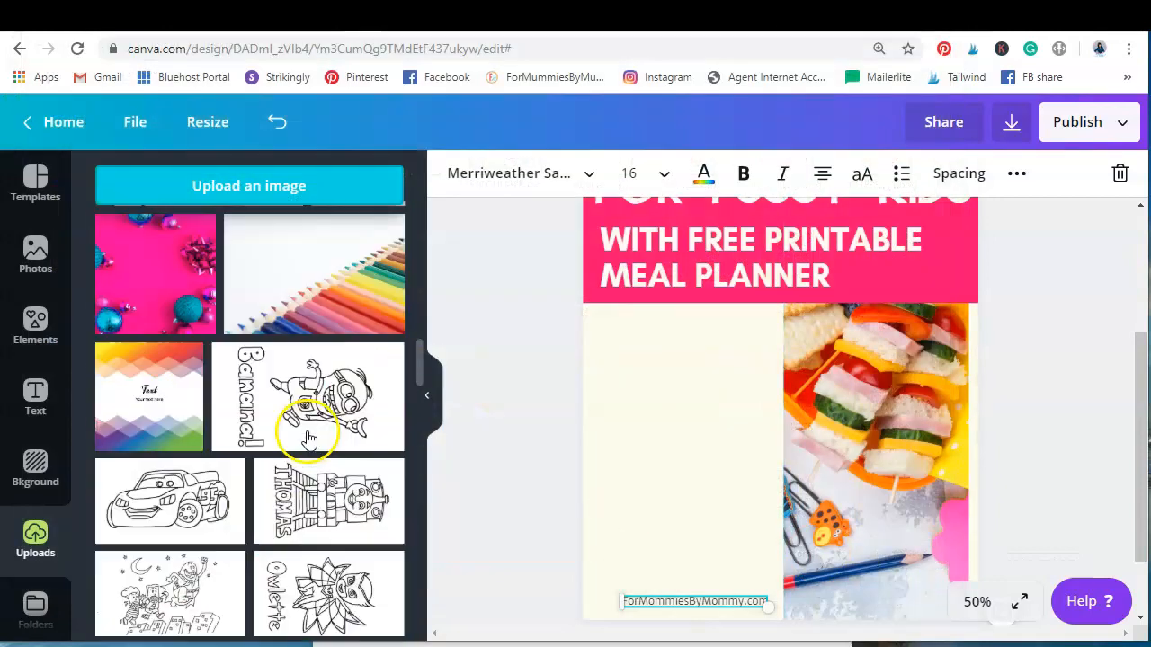
{"action": "left_click", "coordinate": [128, 273]}
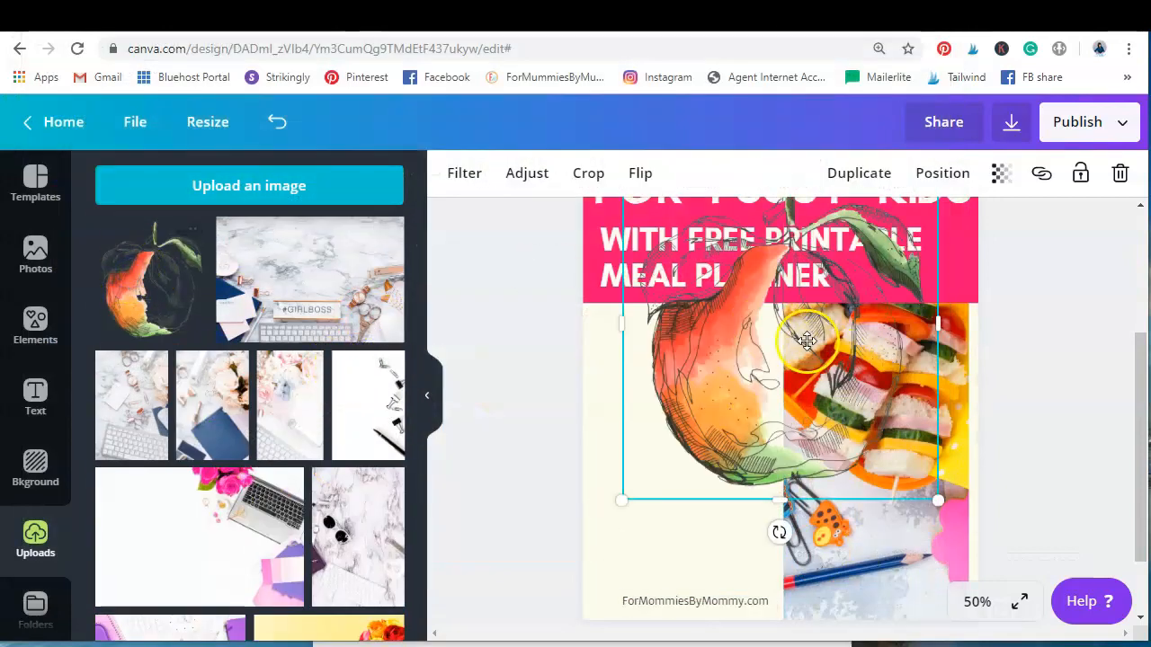
{"action": "left_click_drag", "start_coordinate": [806, 338], "coordinate": [768, 369]}
{"action": "left_click_drag", "start_coordinate": [901, 533], "coordinate": [783, 445]}
{"action": "left_click_drag", "start_coordinate": [710, 368], "coordinate": [822, 437]}
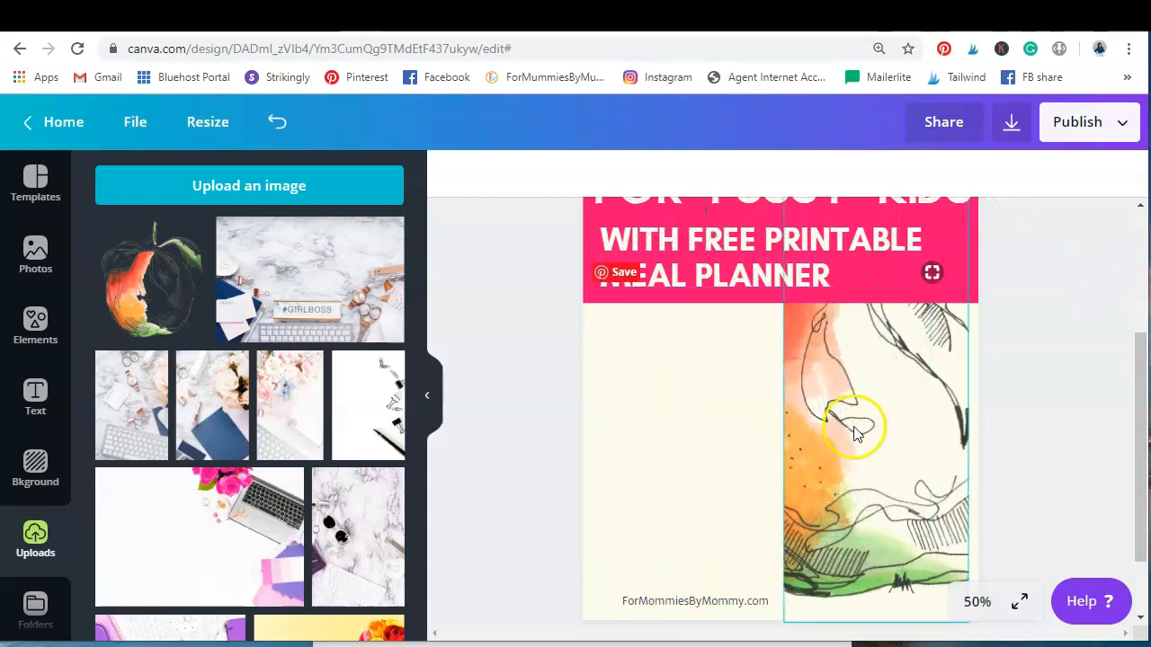
Check the whole pin at 25% zoom and try to move the apple image out of the photo frame
{"action": "scroll", "coordinate": [899, 382], "scroll_direction": "up", "scroll_amount": 3}
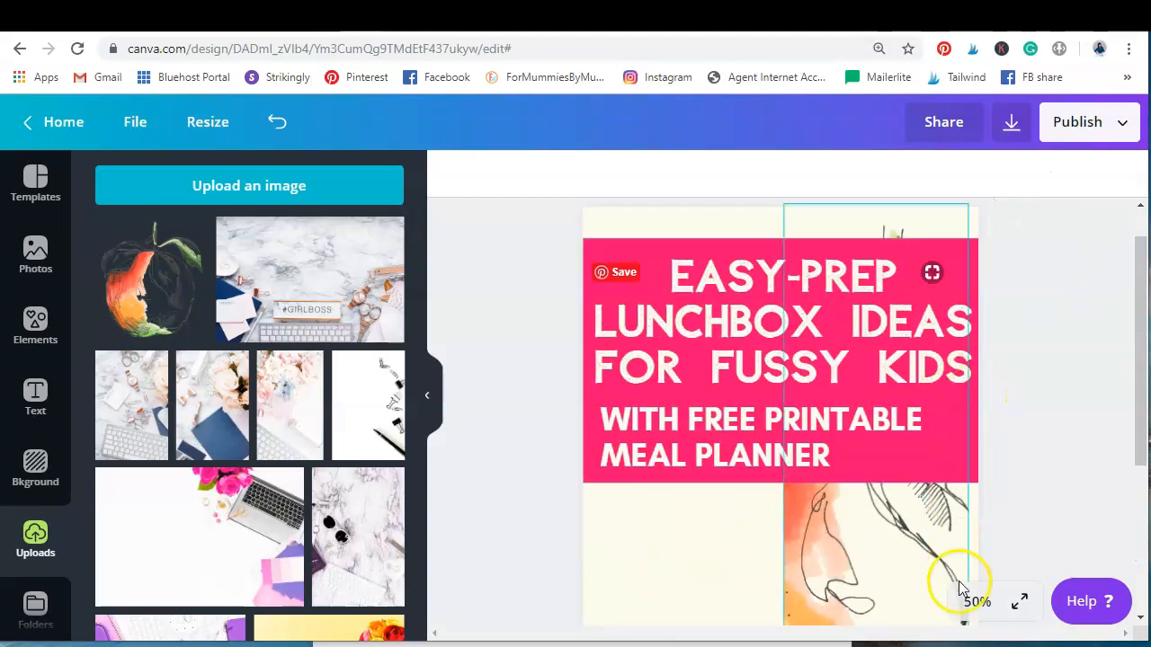
{"action": "left_click", "coordinate": [977, 602]}
{"action": "left_click", "coordinate": [972, 410]}
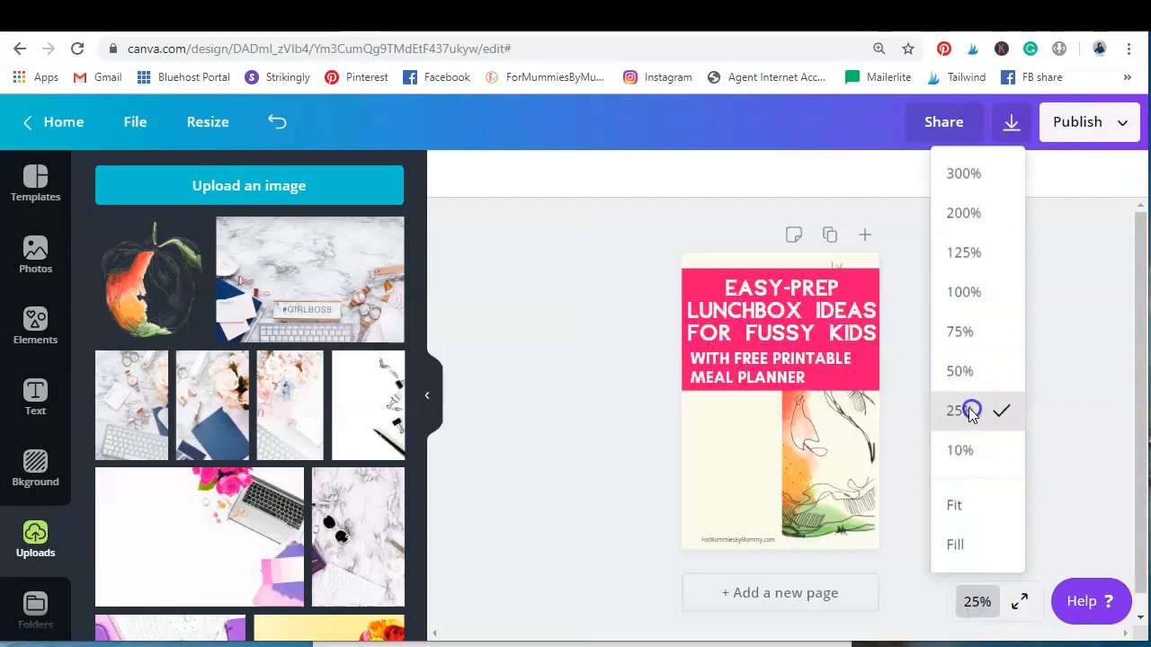
{"action": "mouse_move", "coordinate": [845, 465]}
{"action": "left_mouse_down"}
{"action": "mouse_move", "coordinate": [778, 437]}
{"action": "mouse_move", "coordinate": [831, 453]}
{"action": "mouse_move", "coordinate": [836, 404]}
{"action": "mouse_move", "coordinate": [861, 470]}
{"action": "left_mouse_up"}
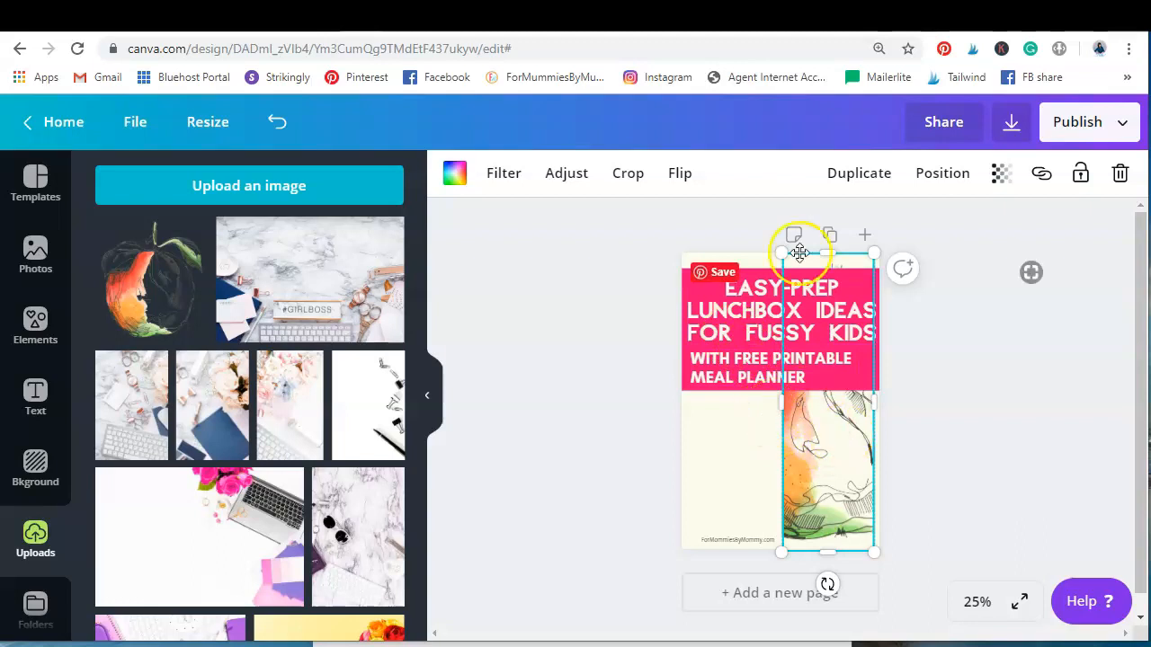
{"action": "left_click_drag", "start_coordinate": [817, 422], "coordinate": [863, 419]}
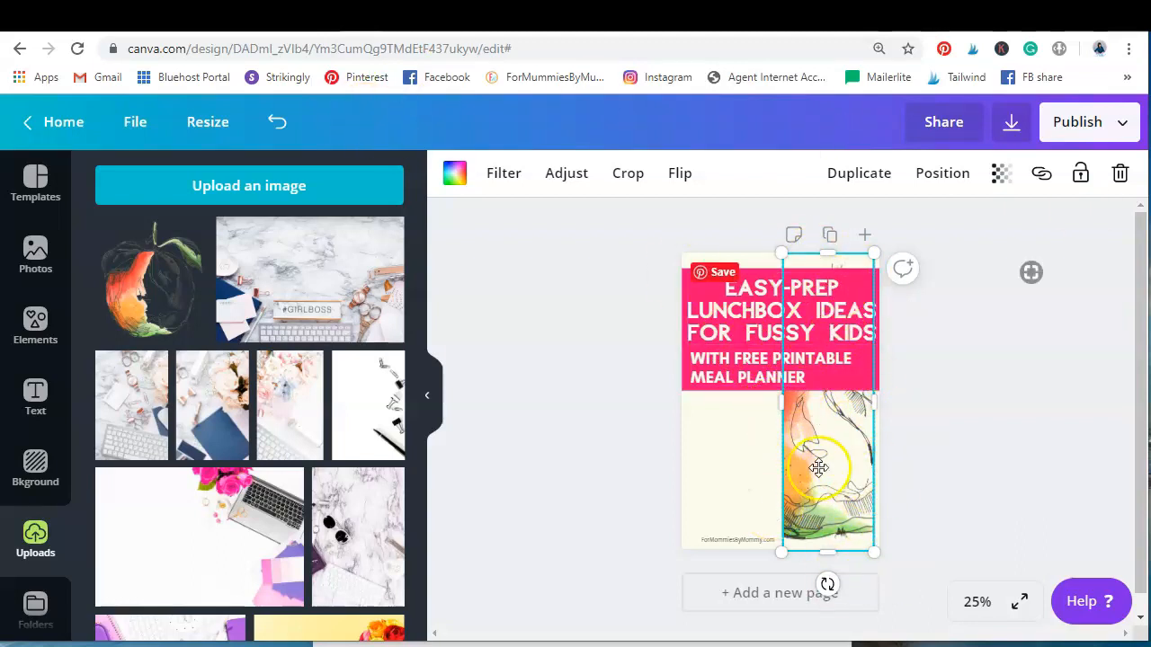
Undo placing the apple in the photo frame and delete the apple illustration from the pin
{"action": "left_click", "coordinate": [279, 118]}
{"action": "left_click", "coordinate": [283, 121]}
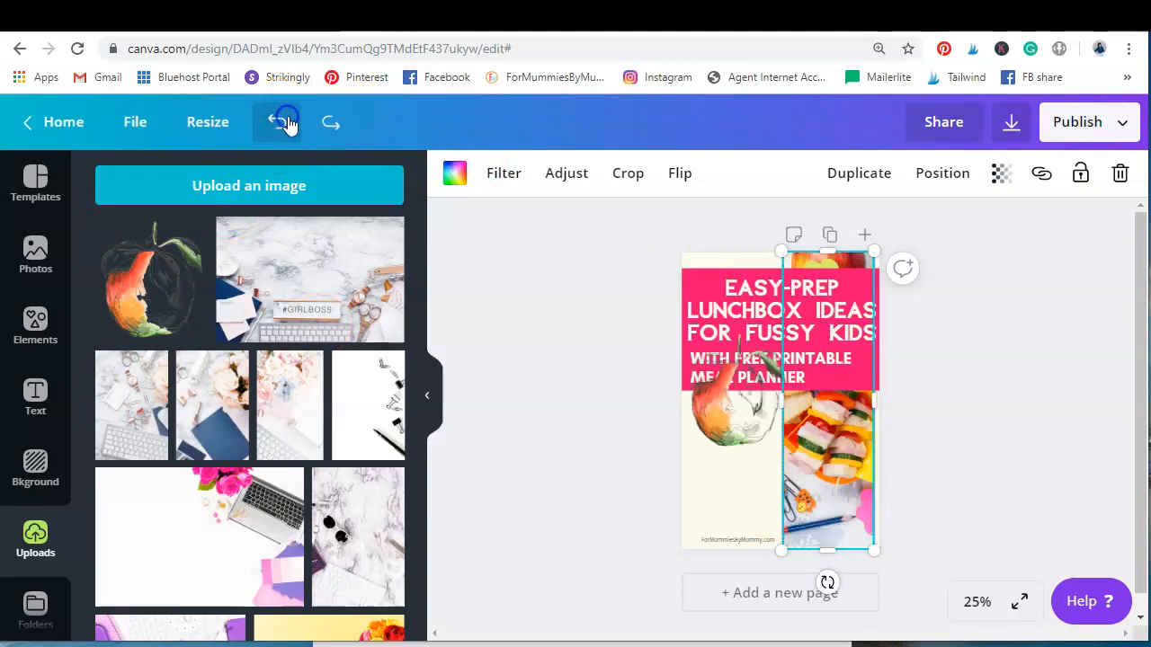
{"action": "left_click", "coordinate": [724, 432]}
{"action": "left_click", "coordinate": [1119, 173]}
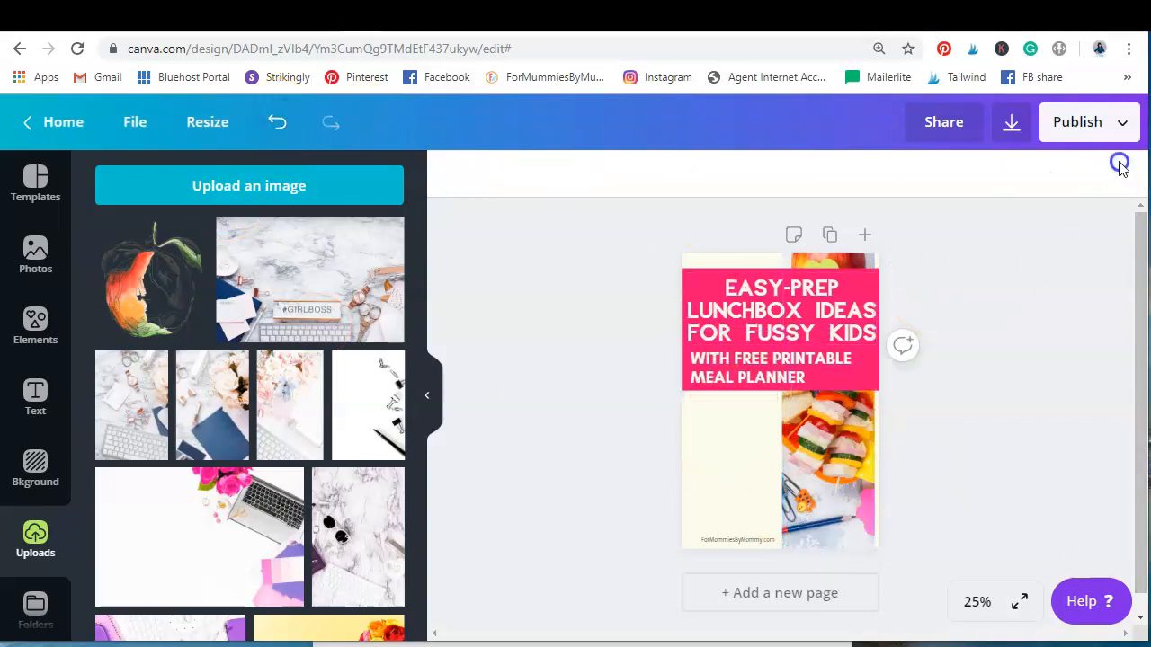
Shorten the lunchbox photo frame to below the pink banner and delete it from the pin
{"action": "left_click", "coordinate": [814, 250]}
{"action": "left_click_drag", "start_coordinate": [814, 250], "coordinate": [812, 398]}
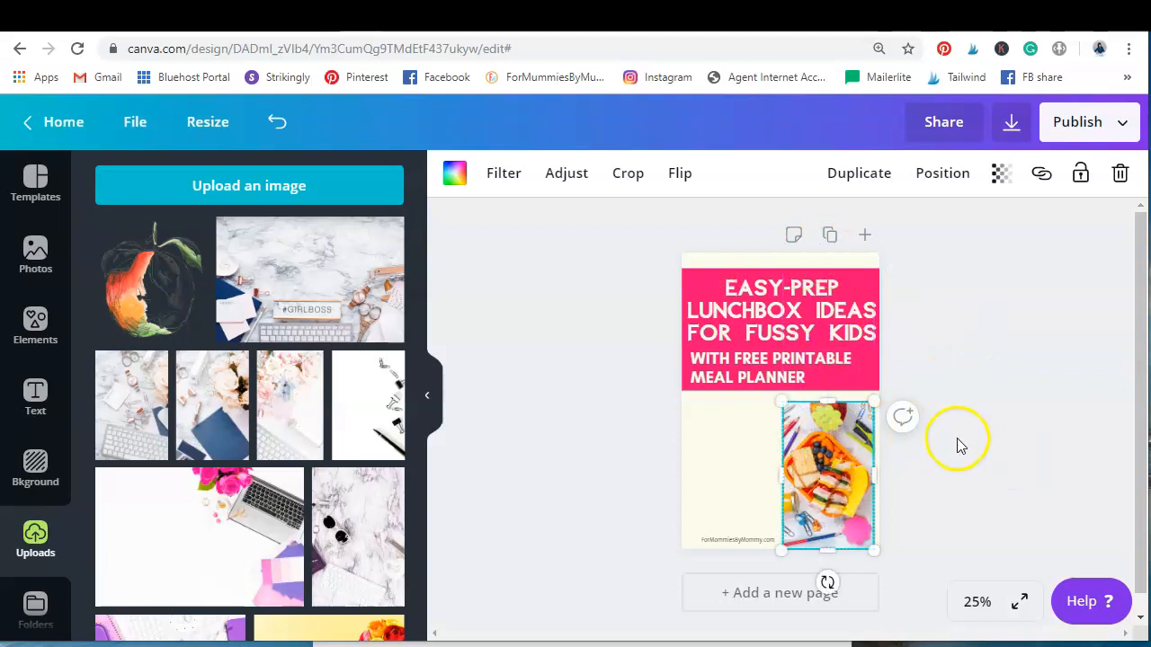
{"action": "left_click", "coordinate": [1119, 173]}
{"action": "left_click", "coordinate": [1086, 265]}
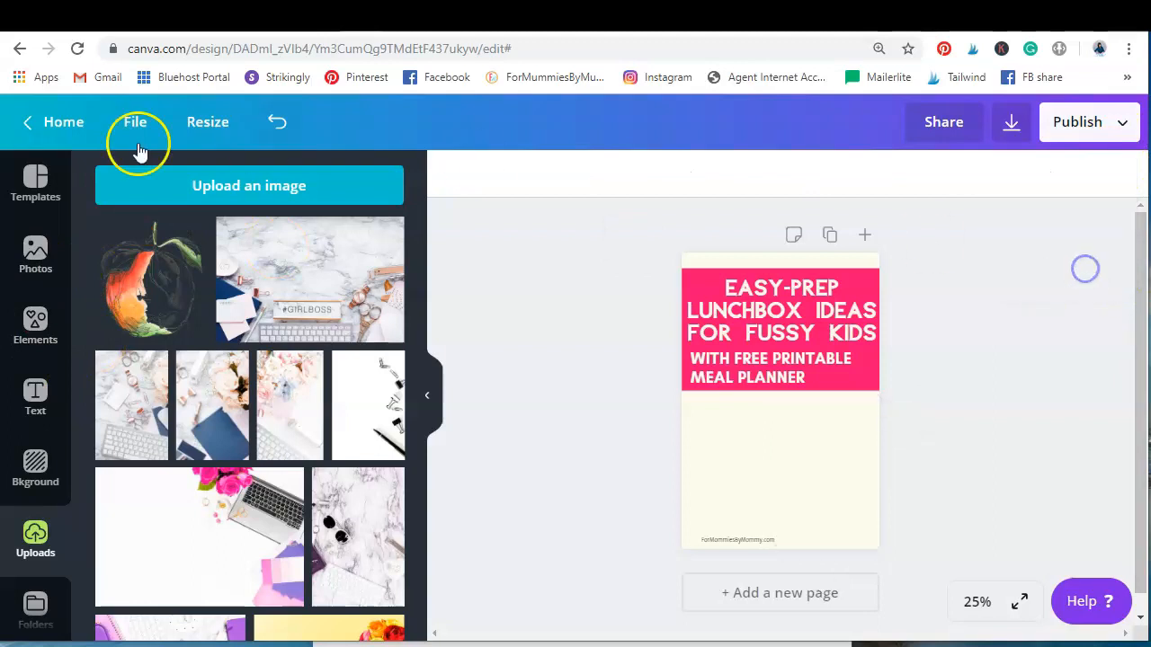
Add a single-image grid and shorten it to fill the area below the pink banner
{"action": "left_click", "coordinate": [35, 316]}
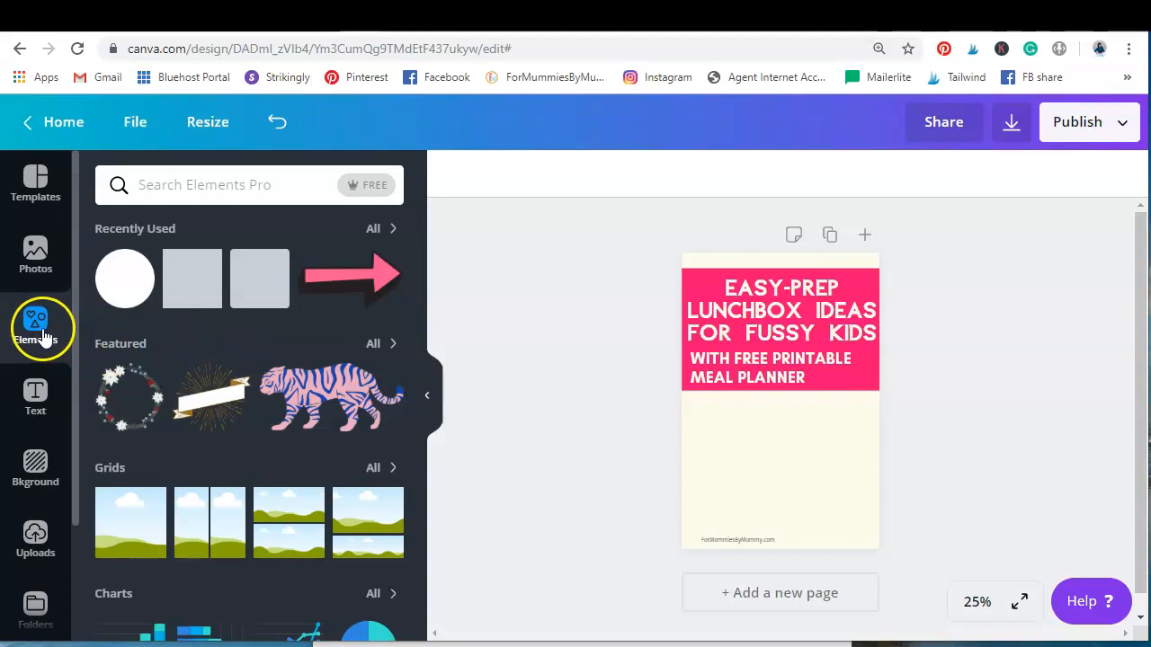
{"action": "scroll", "coordinate": [195, 385], "scroll_direction": "down", "scroll_amount": 1}
{"action": "left_click", "coordinate": [388, 380]}
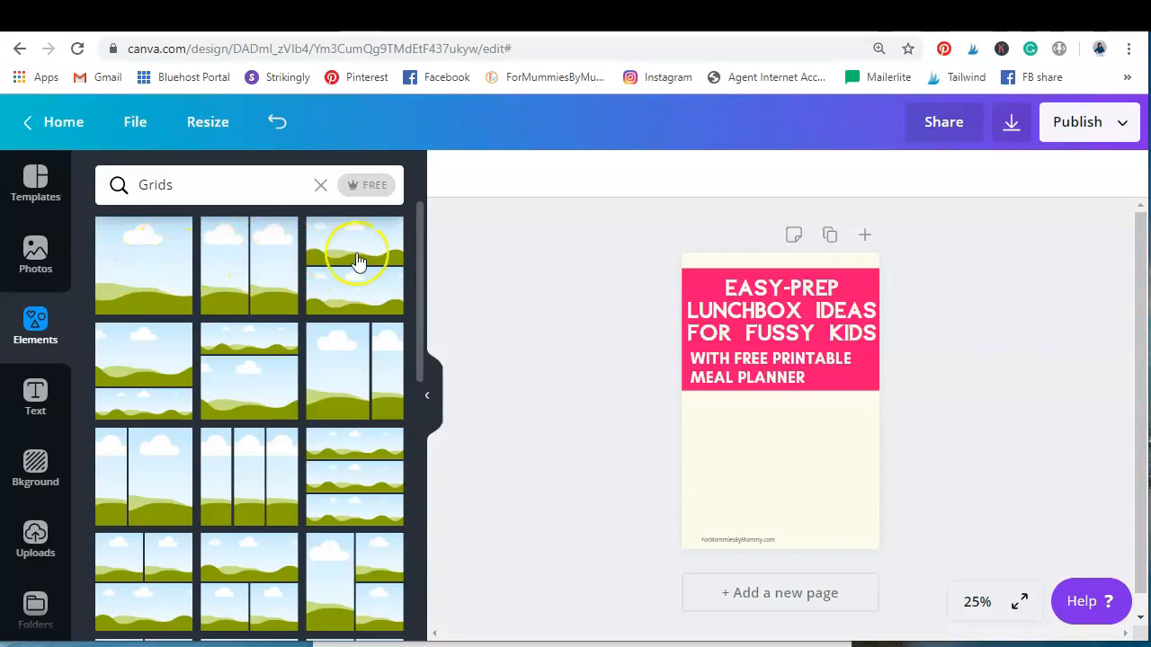
{"action": "scroll", "coordinate": [391, 430], "scroll_direction": "down", "scroll_amount": 2}
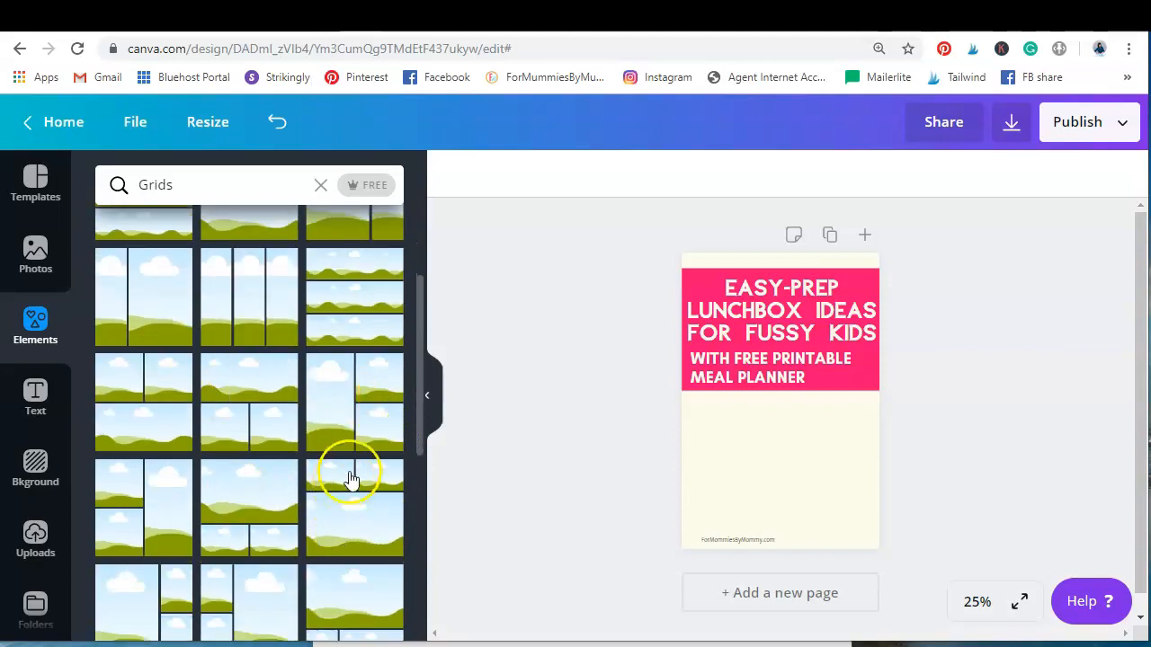
{"action": "scroll", "coordinate": [351, 480], "scroll_direction": "up", "scroll_amount": 2}
{"action": "scroll", "coordinate": [368, 356], "scroll_direction": "down", "scroll_amount": 4}
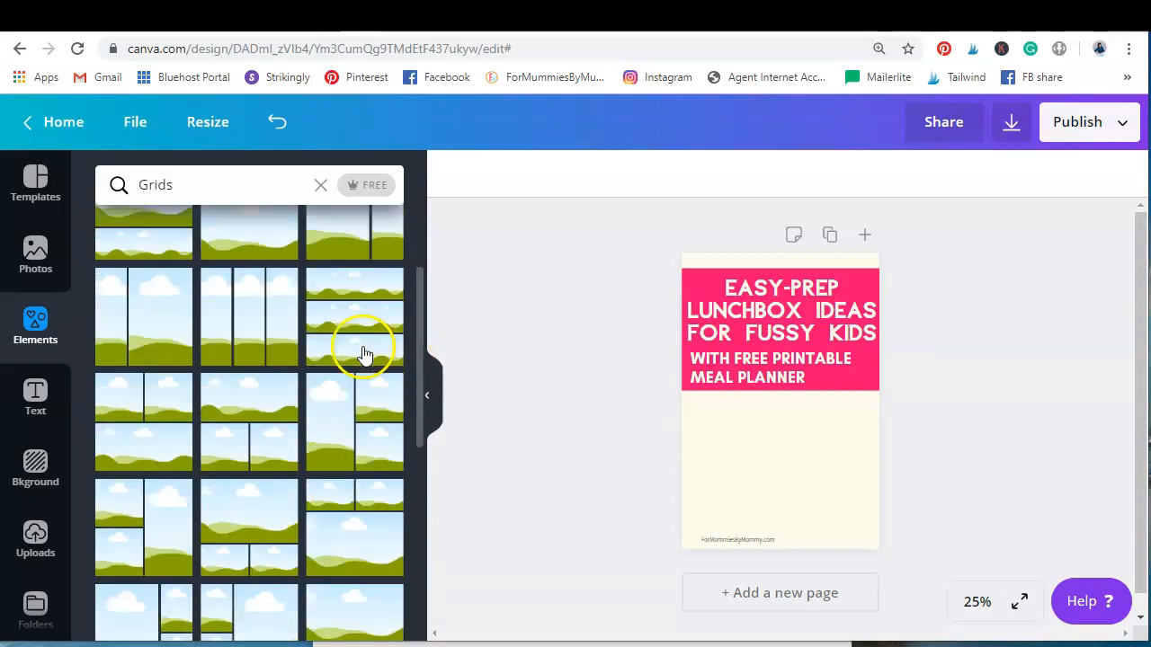
{"action": "scroll", "coordinate": [362, 352], "scroll_direction": "up", "scroll_amount": 8}
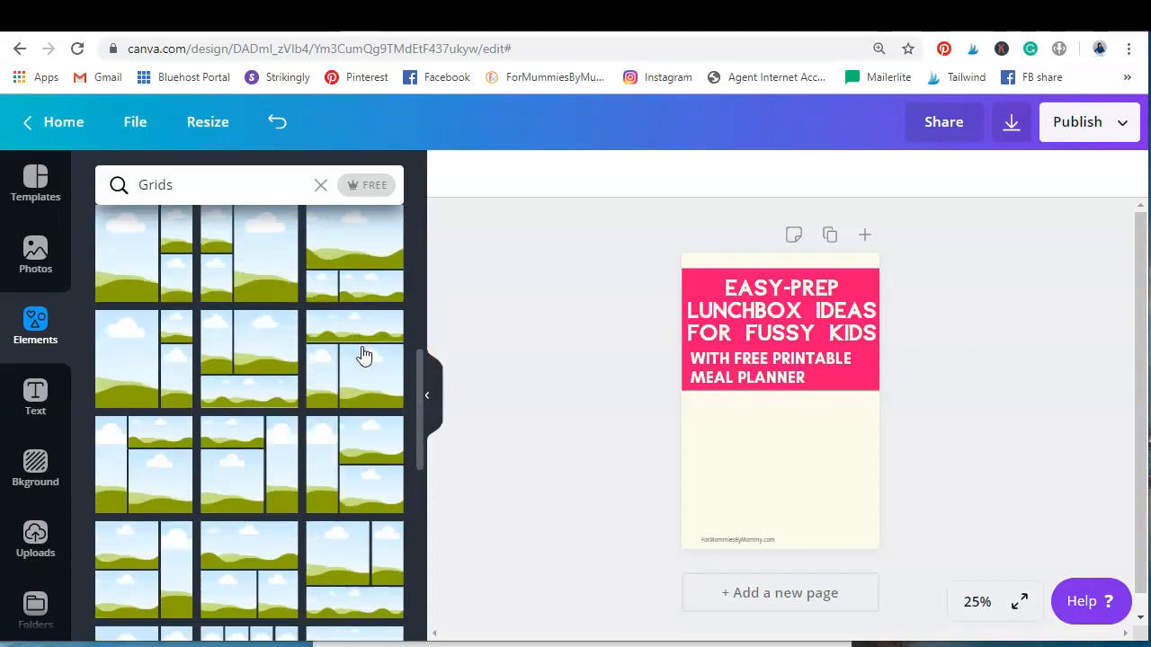
{"action": "left_click", "coordinate": [100, 256]}
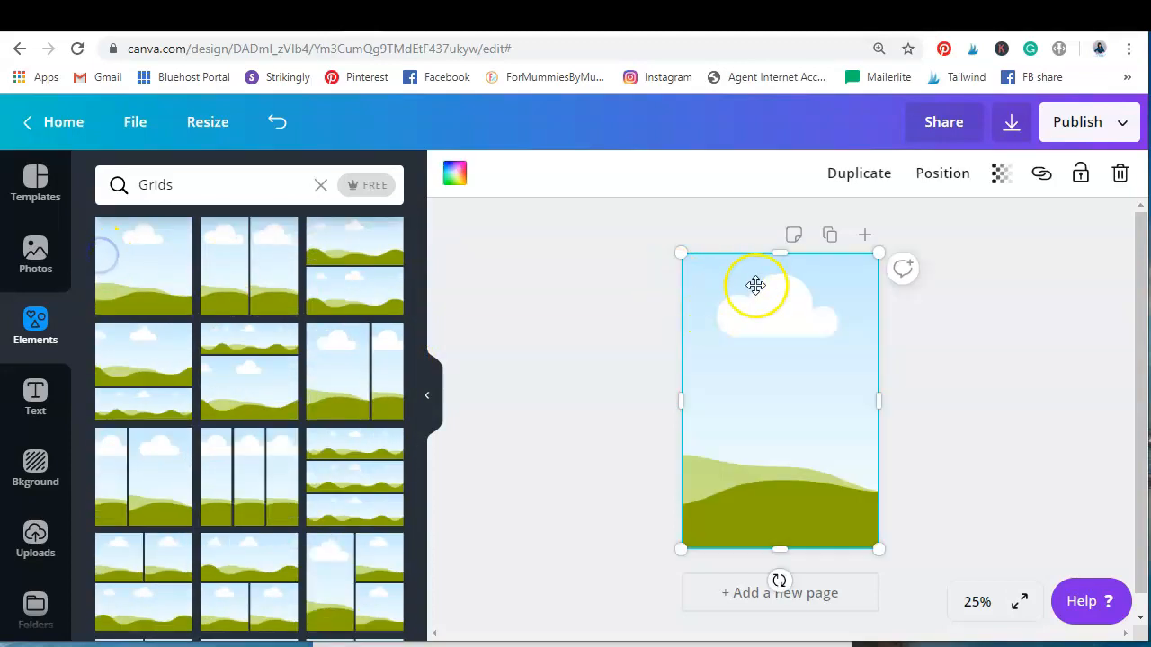
{"action": "left_click_drag", "start_coordinate": [777, 253], "coordinate": [766, 390]}
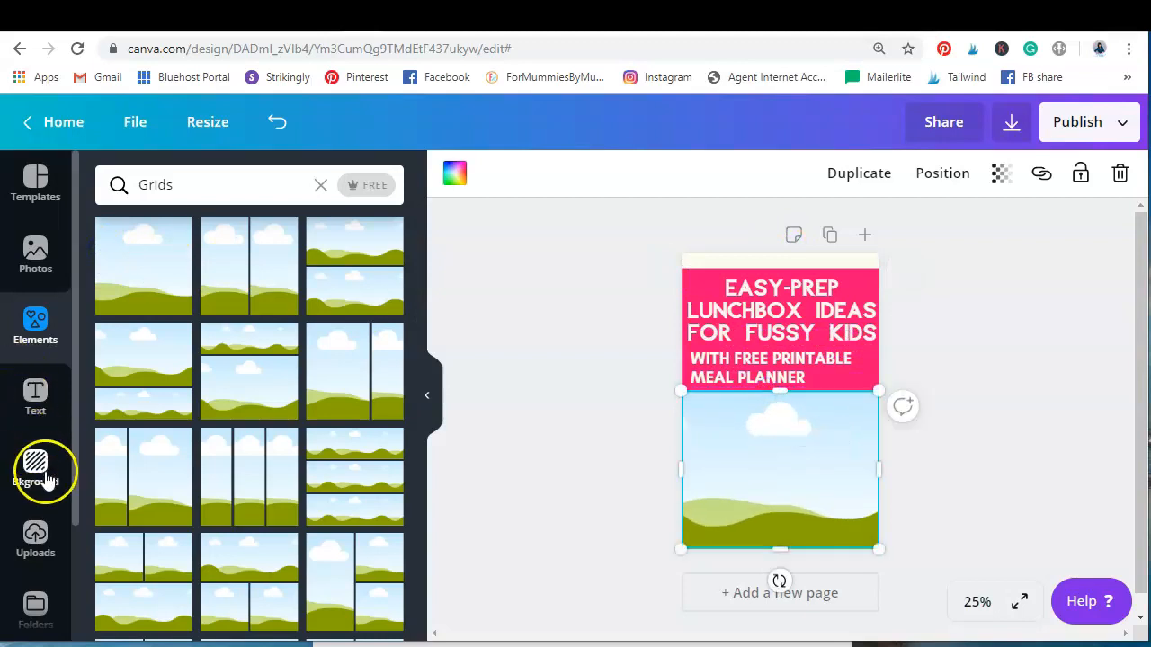
Fill the grid with the orange lunchbox photo surrounded by stationery from the "lunch box" search results
{"action": "left_click", "coordinate": [34, 538]}
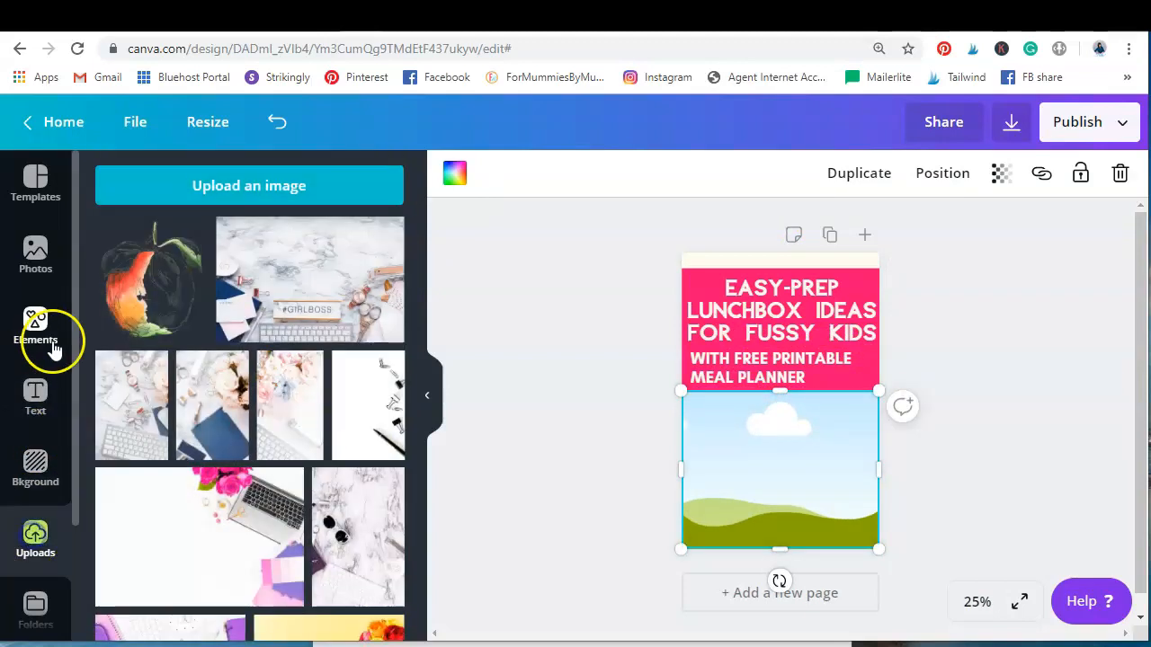
{"action": "left_click", "coordinate": [39, 279]}
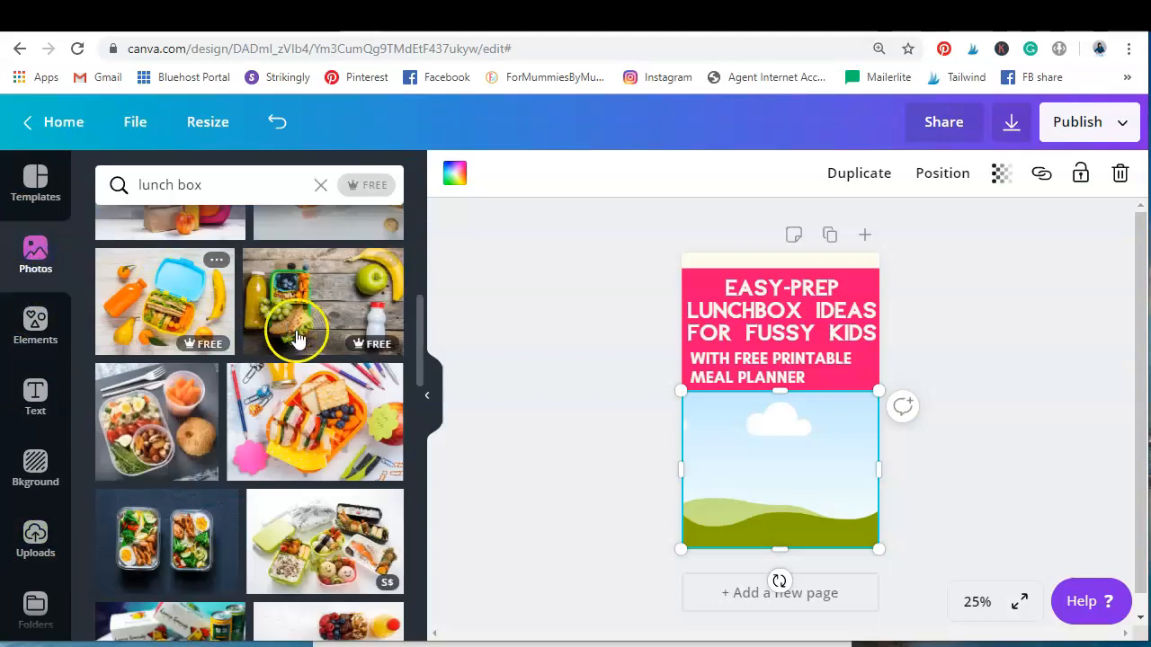
{"action": "left_click", "coordinate": [307, 418]}
{"action": "left_click_drag", "start_coordinate": [787, 384], "coordinate": [746, 414]}
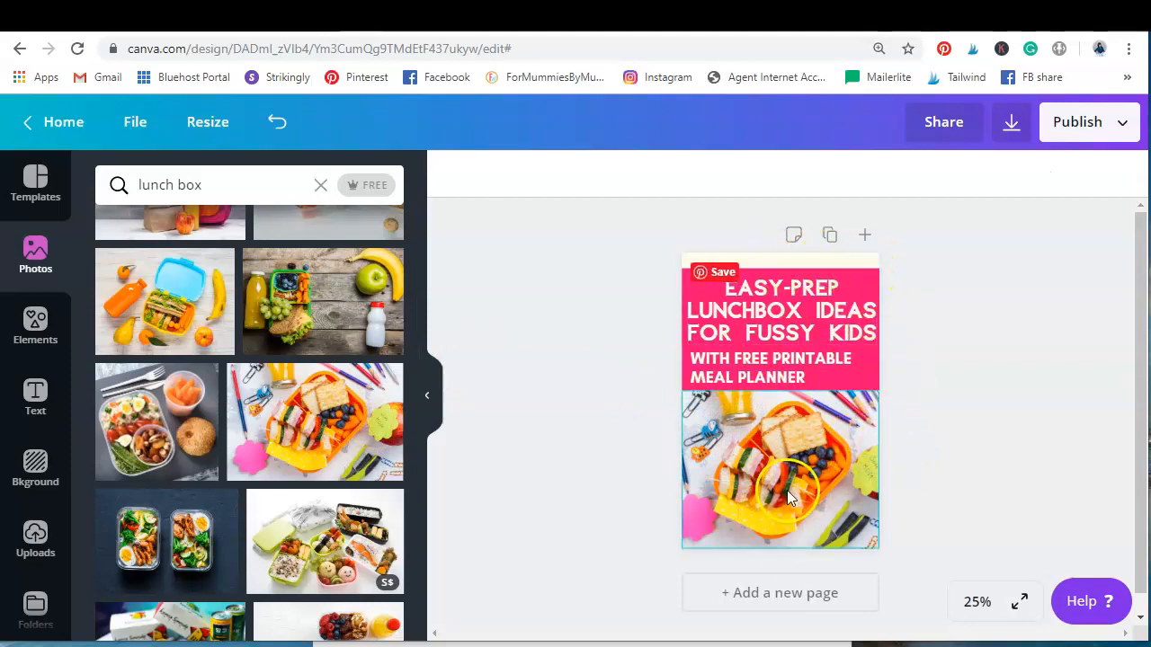
Send the lunchbox photo backwards so it sits behind the website text
{"action": "left_click", "coordinate": [794, 542]}
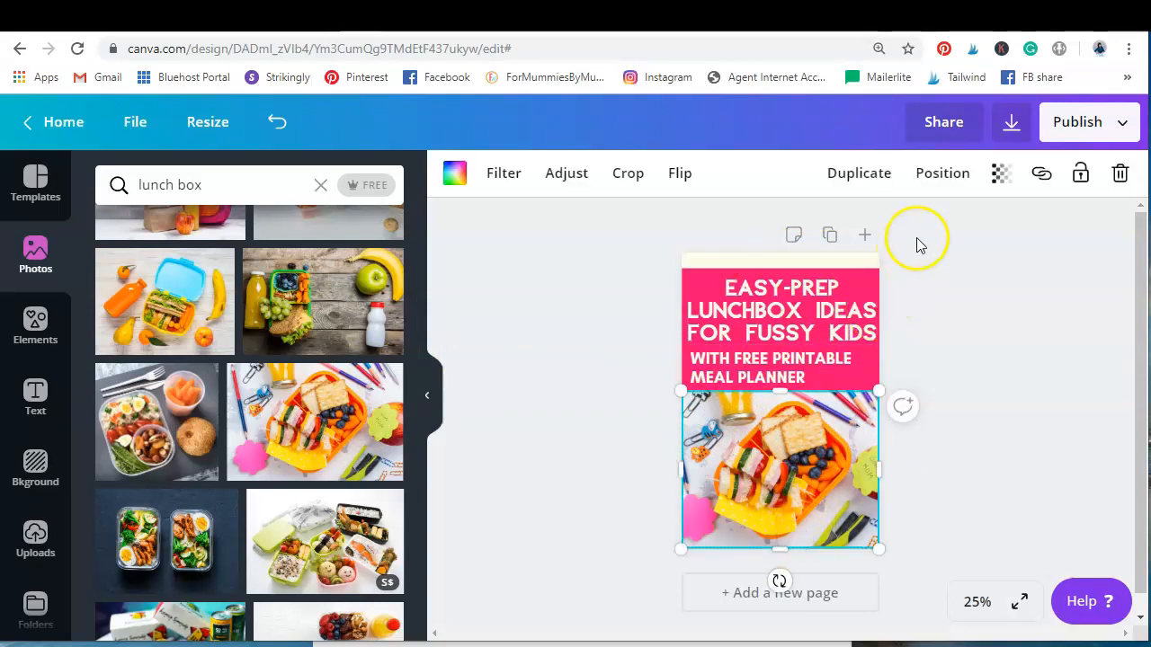
{"action": "left_click", "coordinate": [936, 176]}
{"action": "left_click", "coordinate": [868, 232]}
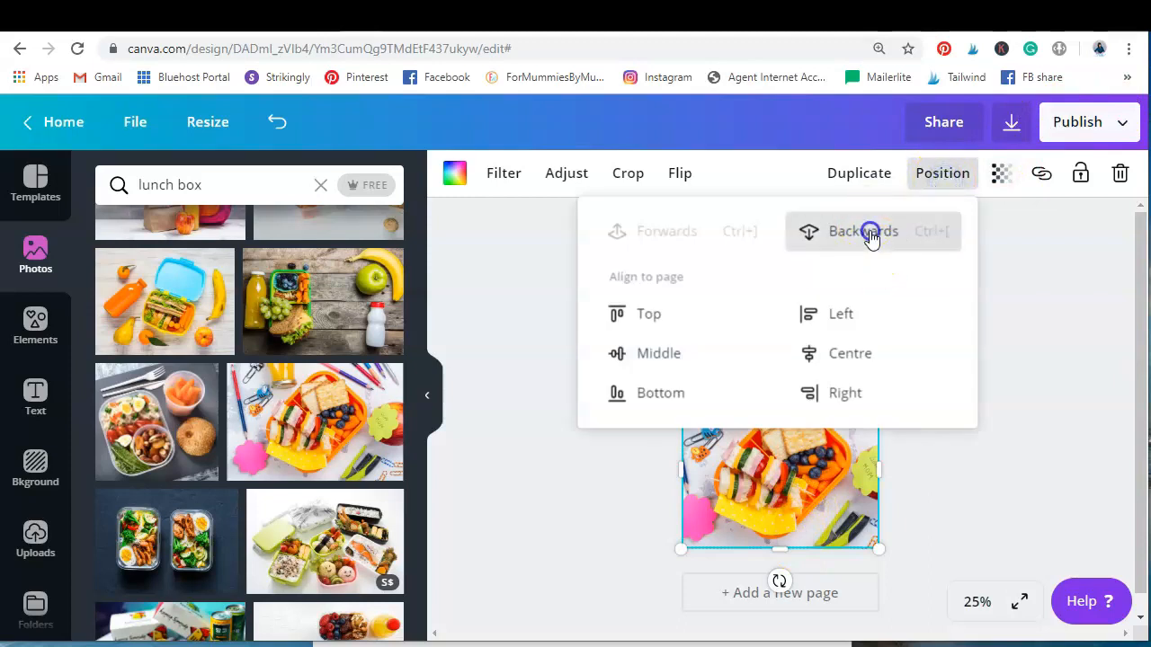
{"action": "left_click", "coordinate": [944, 529]}
Move the website text to the horizontal centre of the pin, near the photo's bottom edge
{"action": "left_click", "coordinate": [808, 538]}
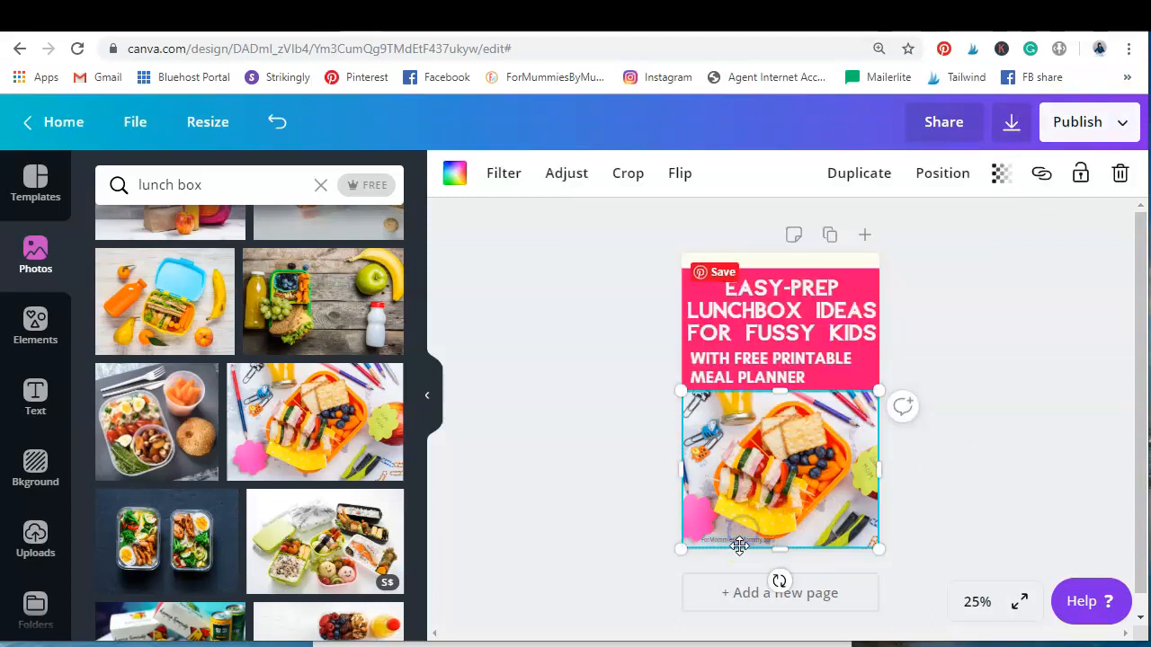
{"action": "left_click", "coordinate": [735, 539]}
{"action": "left_click_drag", "start_coordinate": [735, 540], "coordinate": [783, 530]}
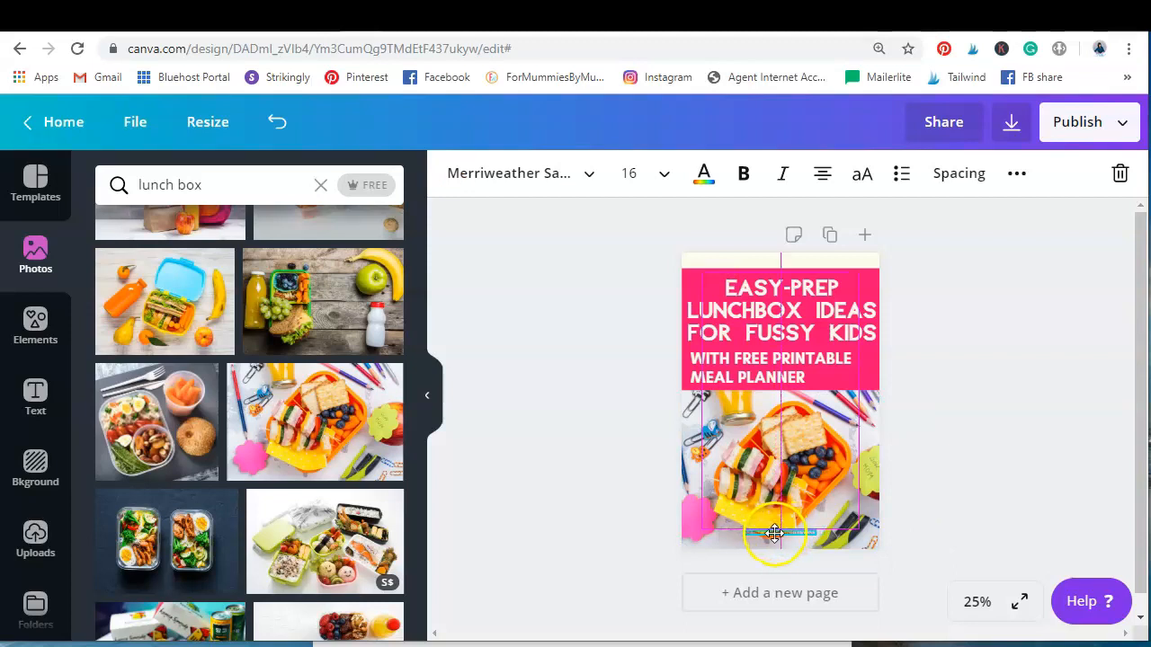
{"action": "left_click_drag", "start_coordinate": [833, 531], "coordinate": [834, 532]}
{"action": "left_click", "coordinate": [890, 351]}
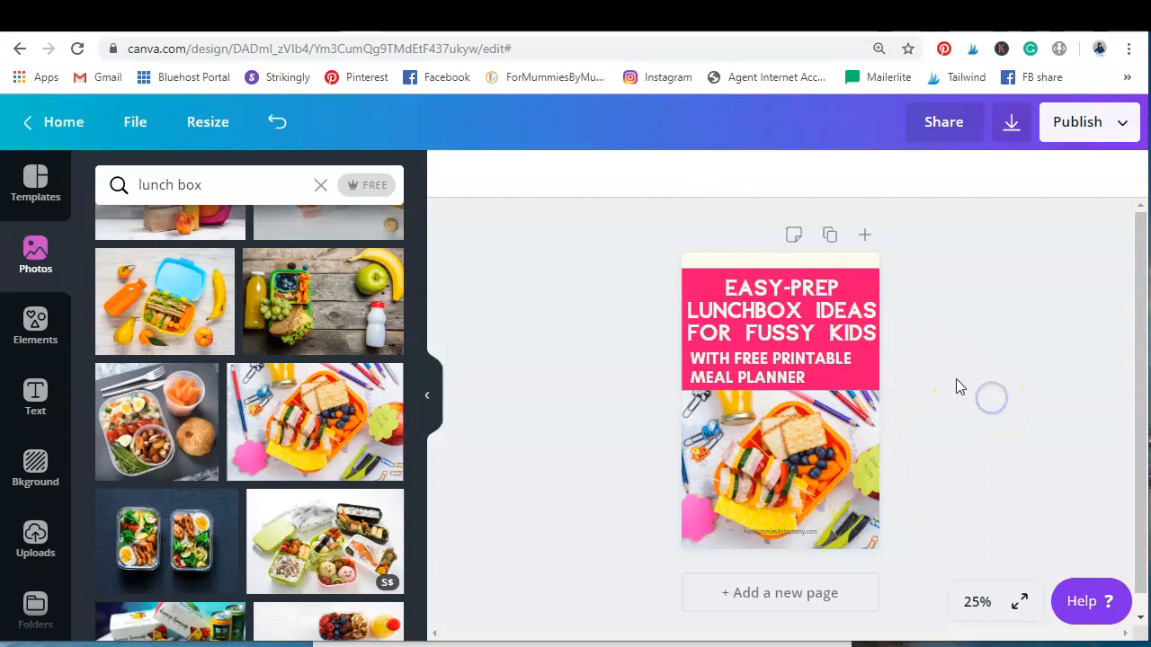
Extend the pink banner up to the pin's top edge and move the heading slightly higher within it
{"action": "left_click", "coordinate": [689, 276]}
{"action": "left_click", "coordinate": [939, 405]}
{"action": "left_click", "coordinate": [873, 381]}
{"action": "left_click_drag", "start_coordinate": [780, 272], "coordinate": [779, 251]}
{"action": "left_click", "coordinate": [998, 334]}
{"action": "left_click", "coordinate": [799, 311]}
{"action": "left_click_drag", "start_coordinate": [799, 311], "coordinate": [803, 304]}
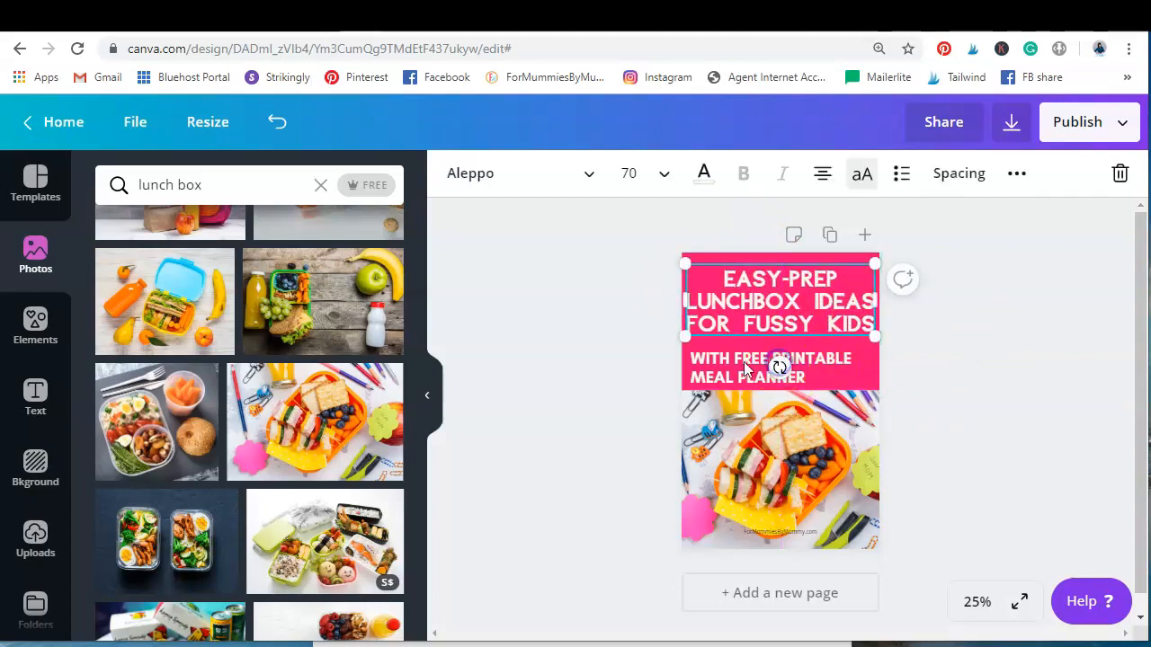
Centre-align the "With free printable meal planner" subtitle and move it slightly up, centred under the heading
{"action": "left_click", "coordinate": [745, 368]}
{"action": "left_click", "coordinate": [822, 174]}
{"action": "left_click_drag", "start_coordinate": [777, 364], "coordinate": [781, 360]}
{"action": "left_click", "coordinate": [995, 381]}
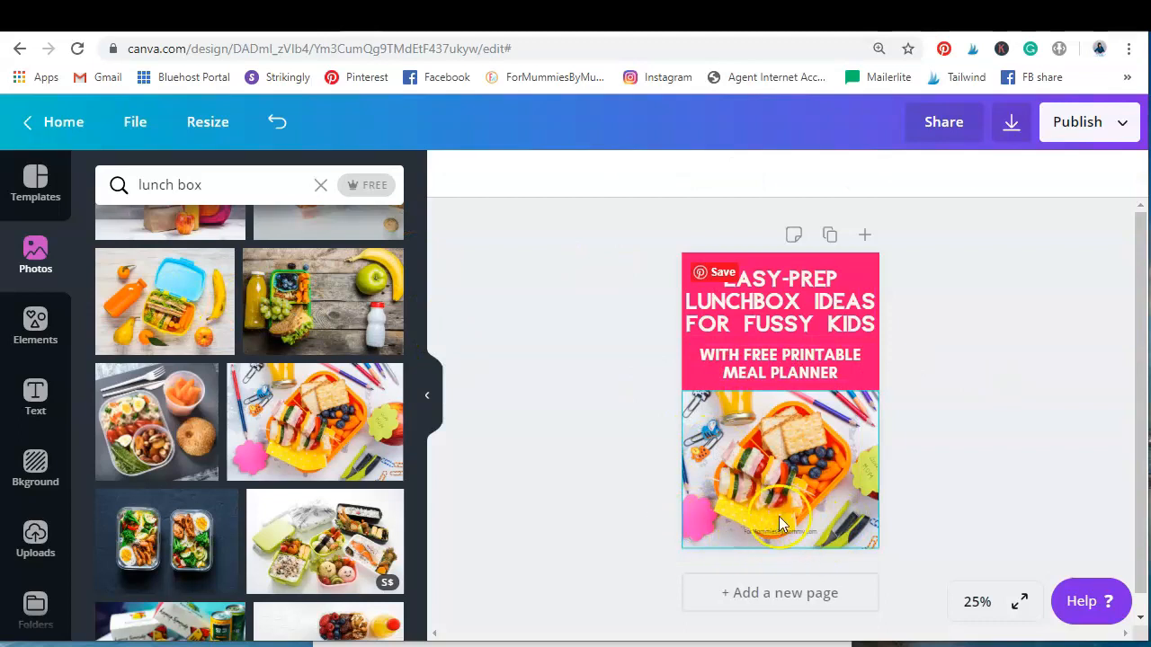
Search the elements for "rectangle" and add the free solid square-cornered shape to the pin
{"action": "left_click", "coordinate": [33, 337]}
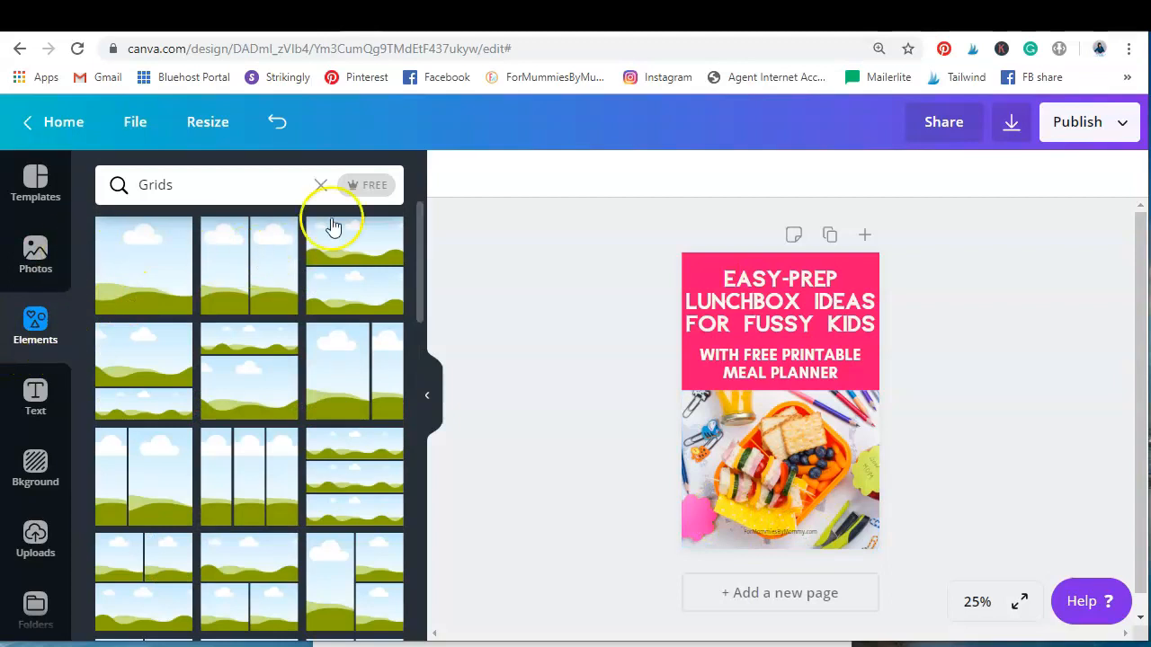
{"action": "left_click", "coordinate": [320, 187]}
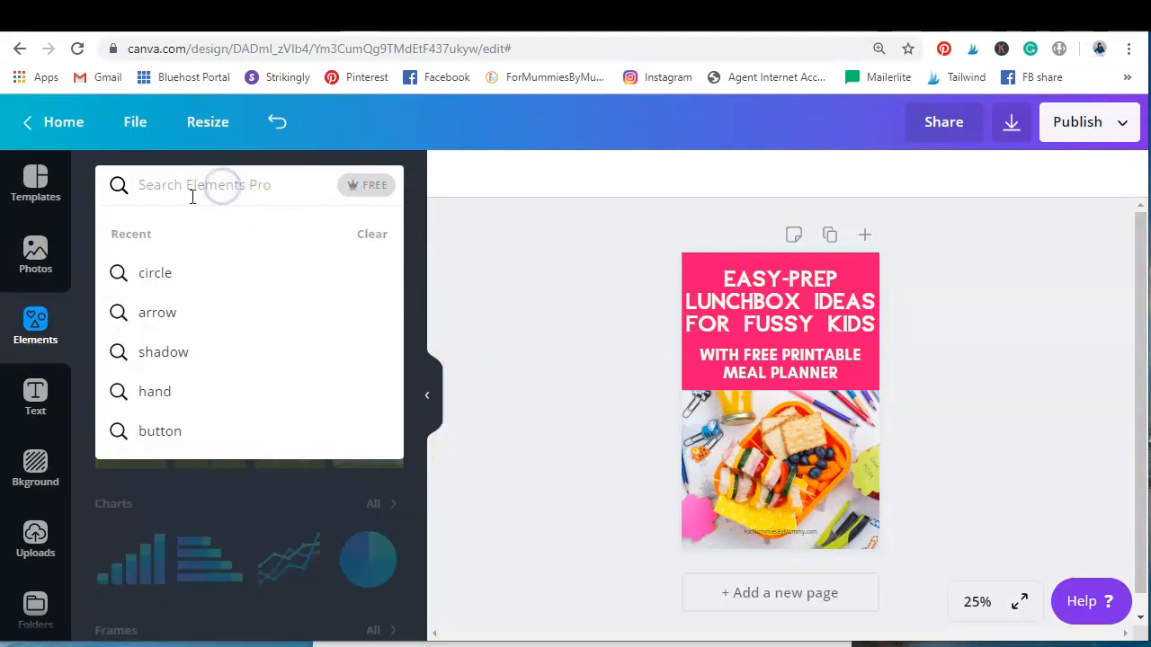
{"action": "type", "text": "rectangle"}
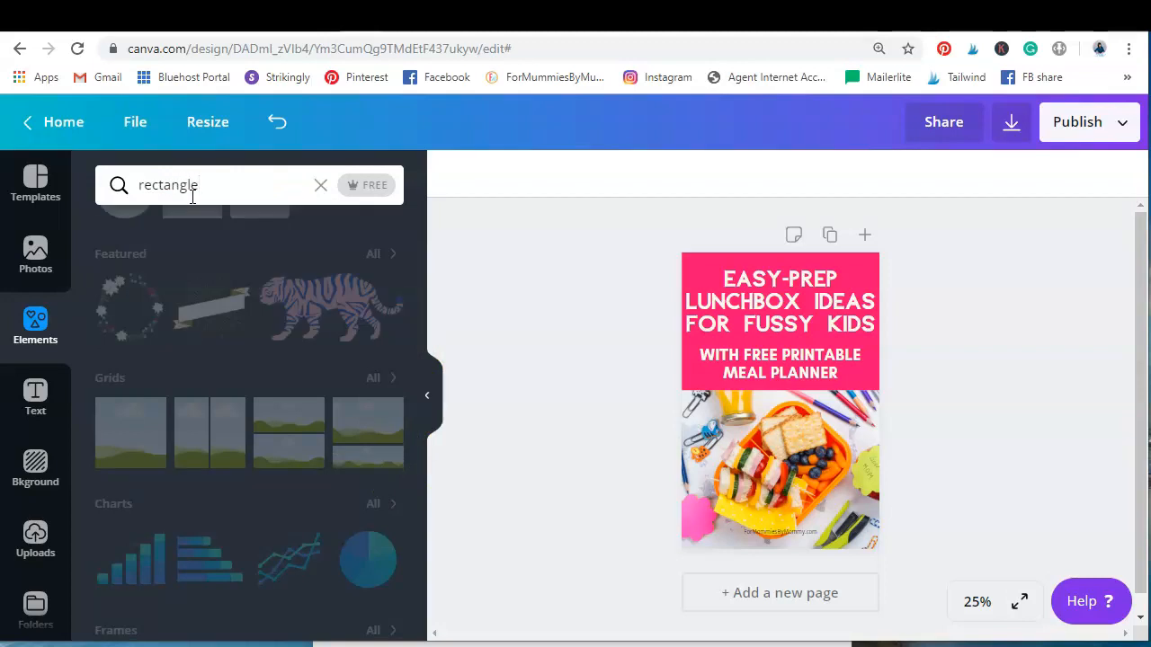
{"action": "key", "text": "Return"}
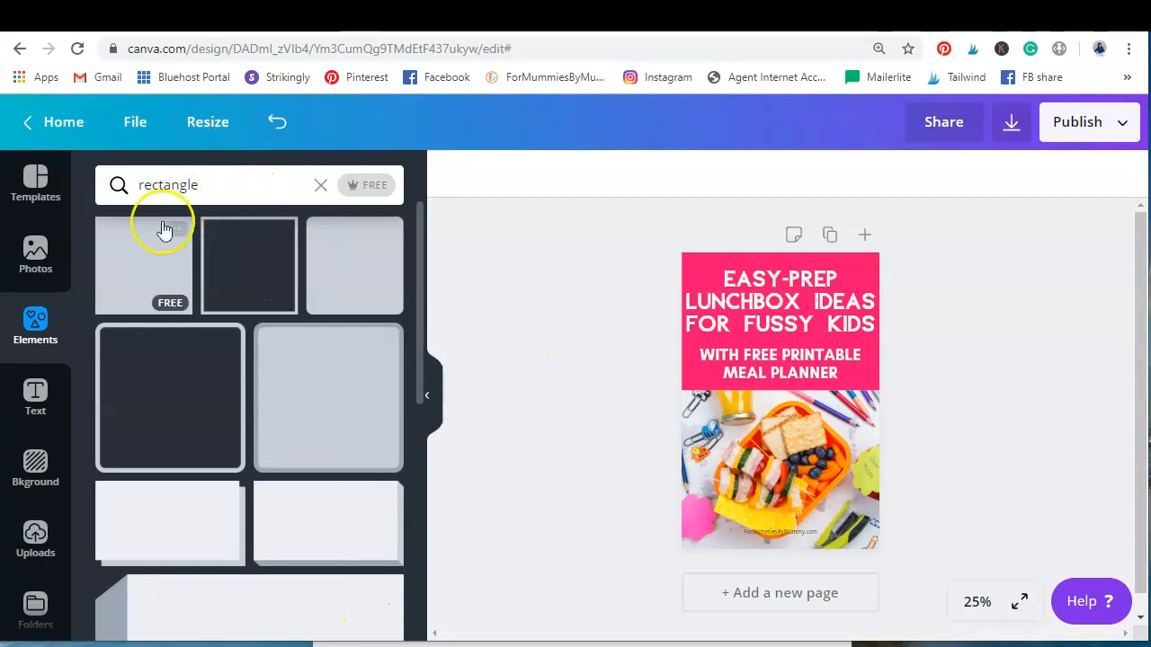
{"action": "left_click", "coordinate": [172, 267]}
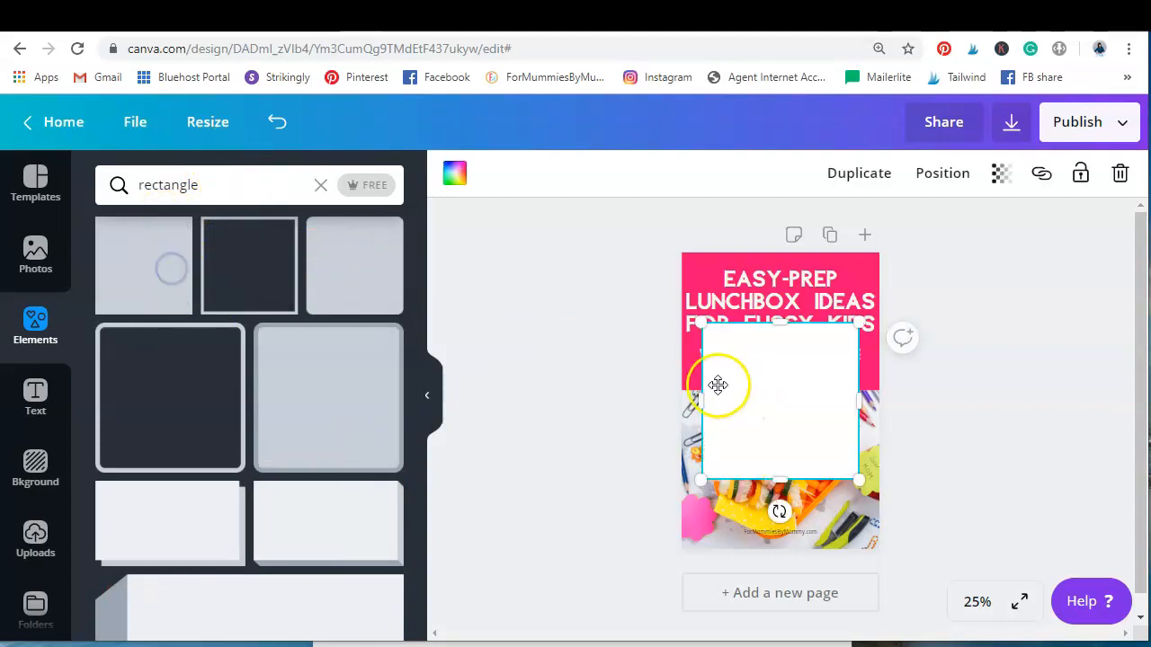
Flatten the white rectangle into a strip along the pin's bottom edge, slightly wider than the pin
{"action": "left_click_drag", "start_coordinate": [778, 315], "coordinate": [766, 450]}
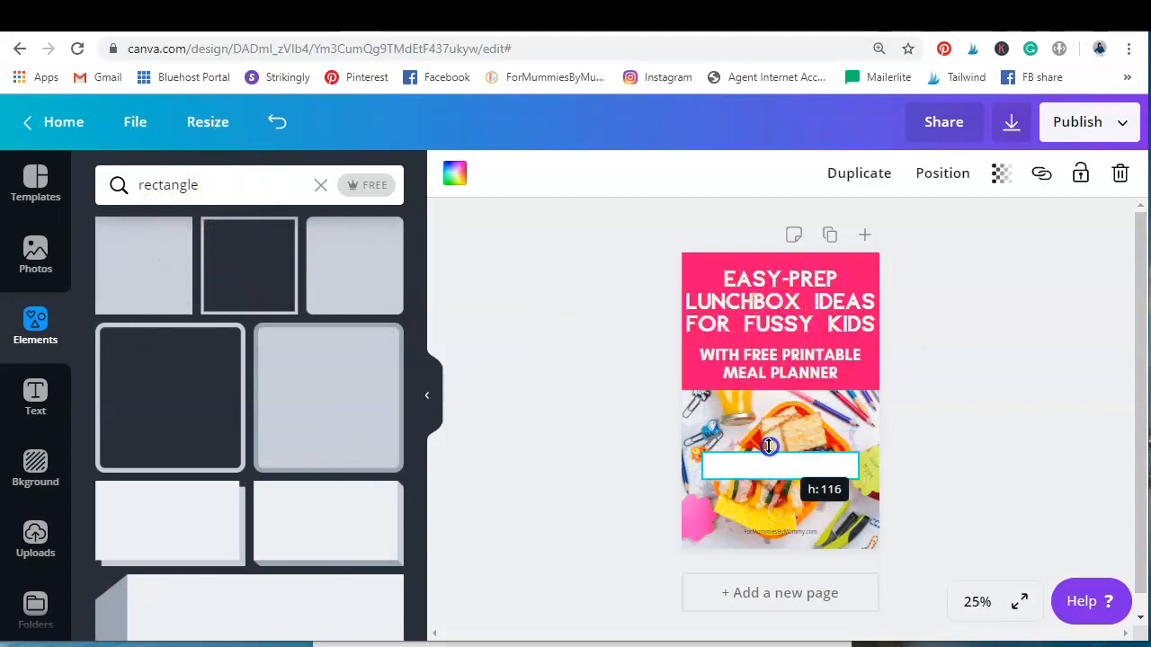
{"action": "left_click_drag", "start_coordinate": [697, 452], "coordinate": [678, 441]}
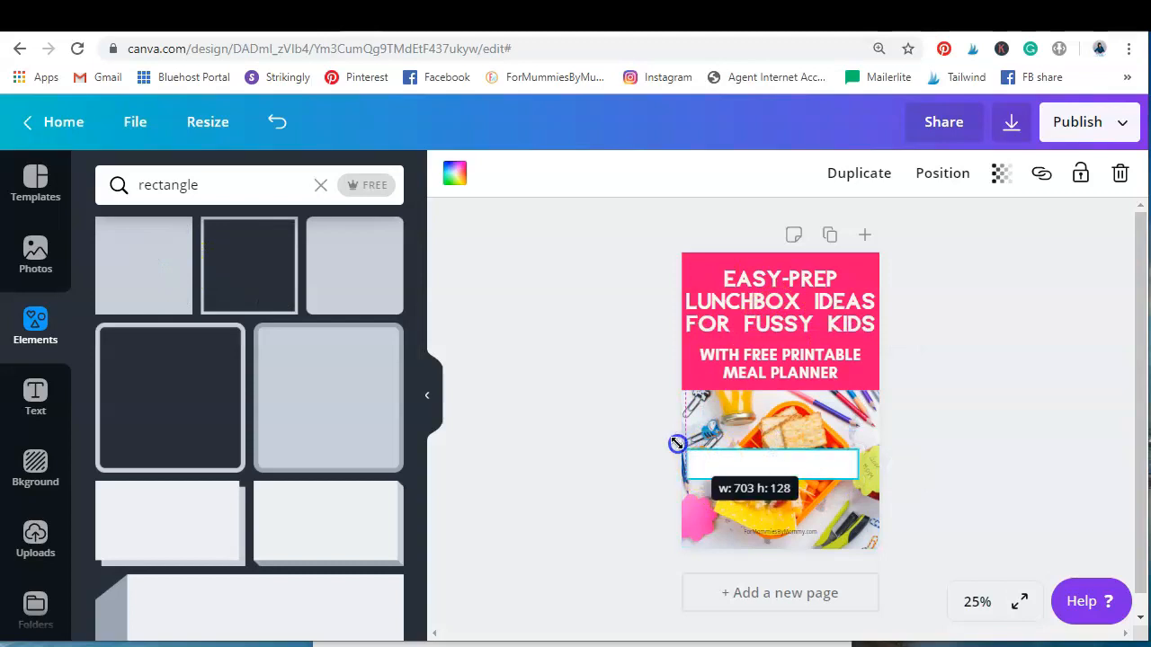
{"action": "left_click_drag", "start_coordinate": [783, 462], "coordinate": [783, 531]}
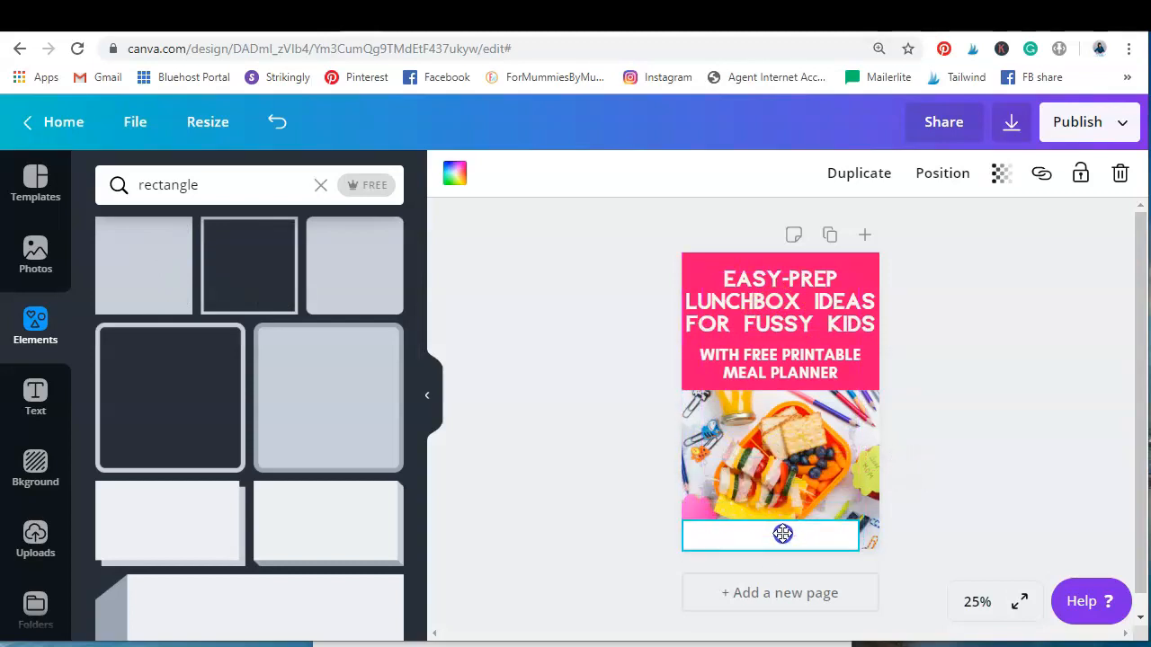
{"action": "left_click_drag", "start_coordinate": [880, 518], "coordinate": [881, 517]}
{"action": "left_click", "coordinate": [782, 527]}
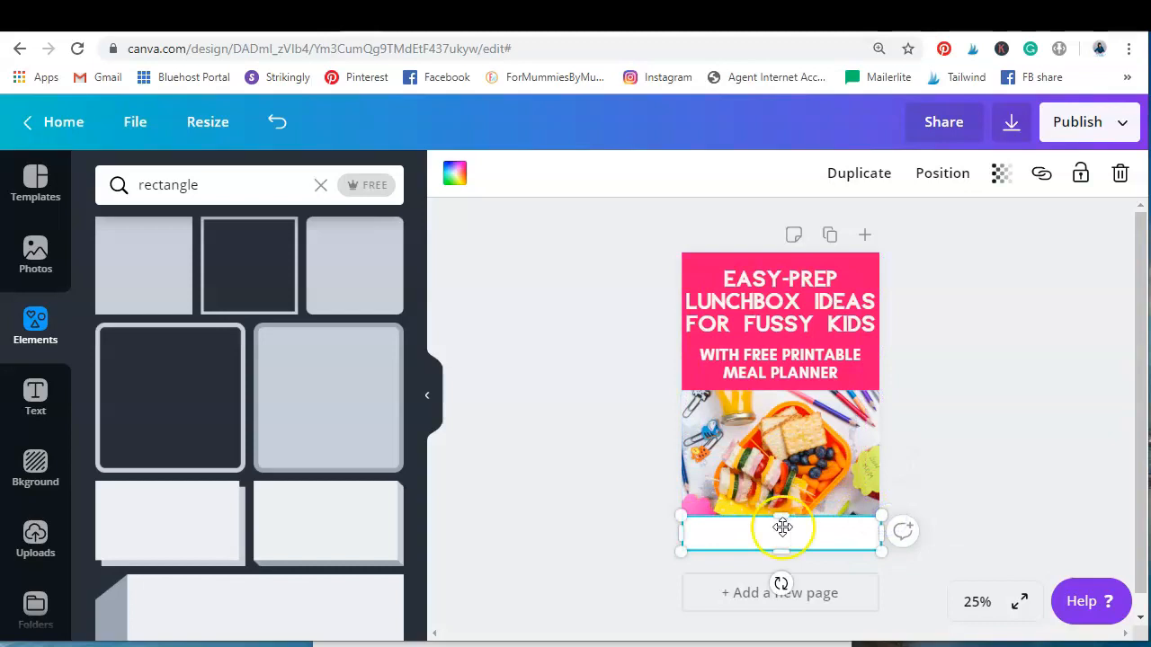
{"action": "left_click_drag", "start_coordinate": [678, 510], "coordinate": [674, 506]}
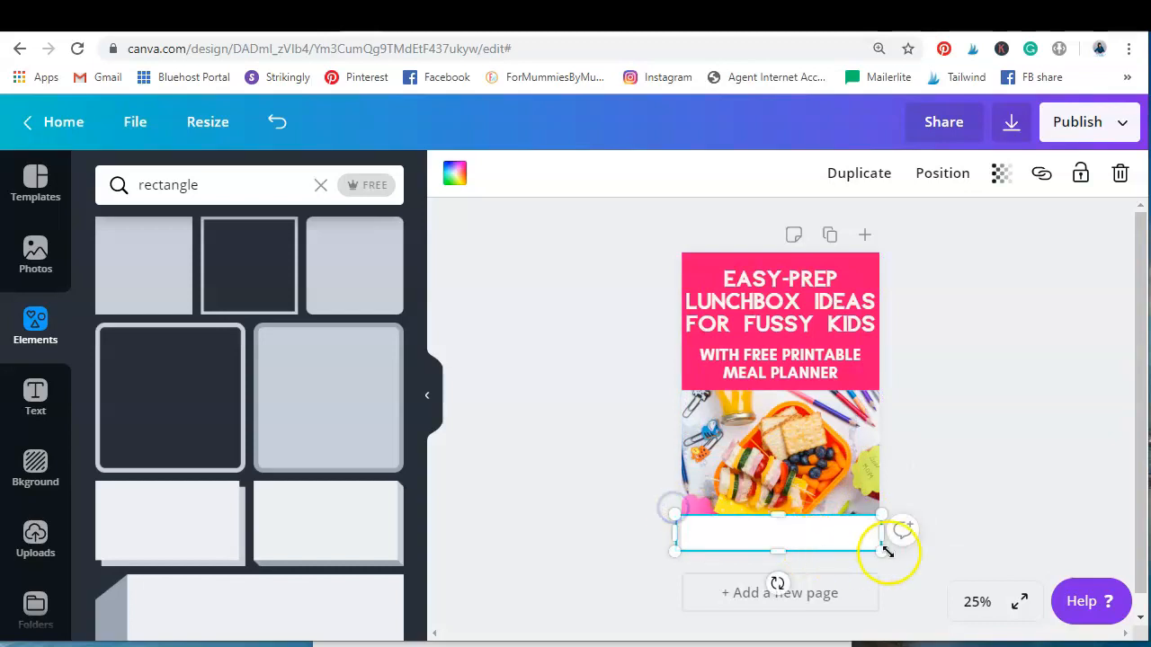
{"action": "left_click_drag", "start_coordinate": [881, 548], "coordinate": [889, 552]}
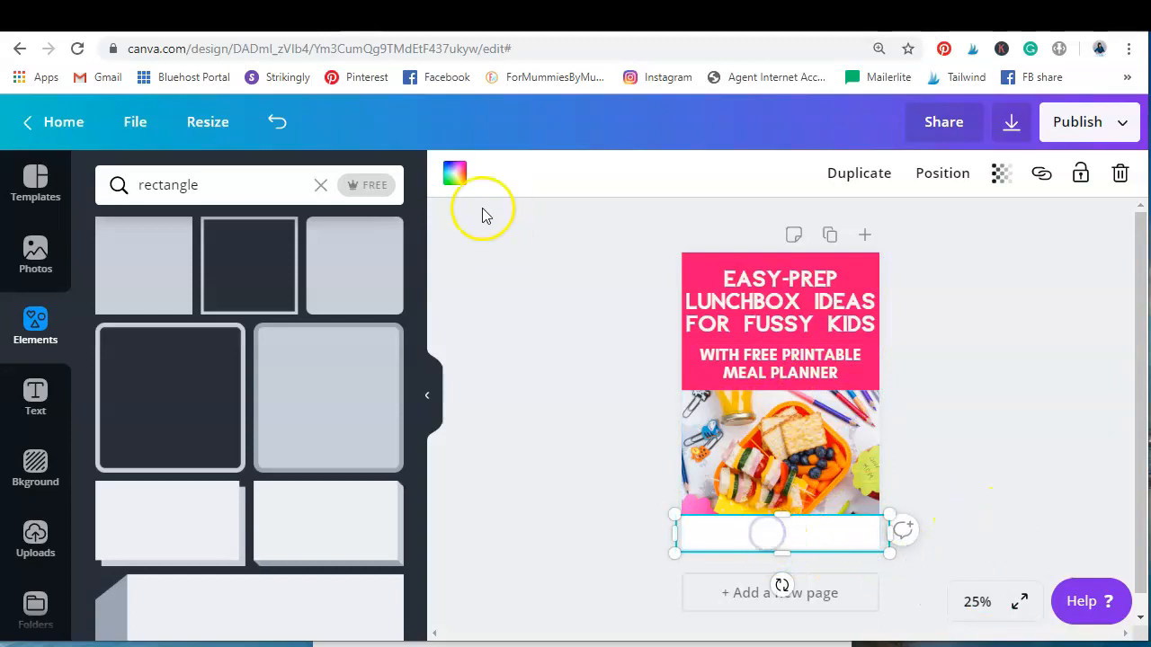
Recolour the bottom strip with the same bright pink as the top banner
{"action": "left_click", "coordinate": [455, 175]}
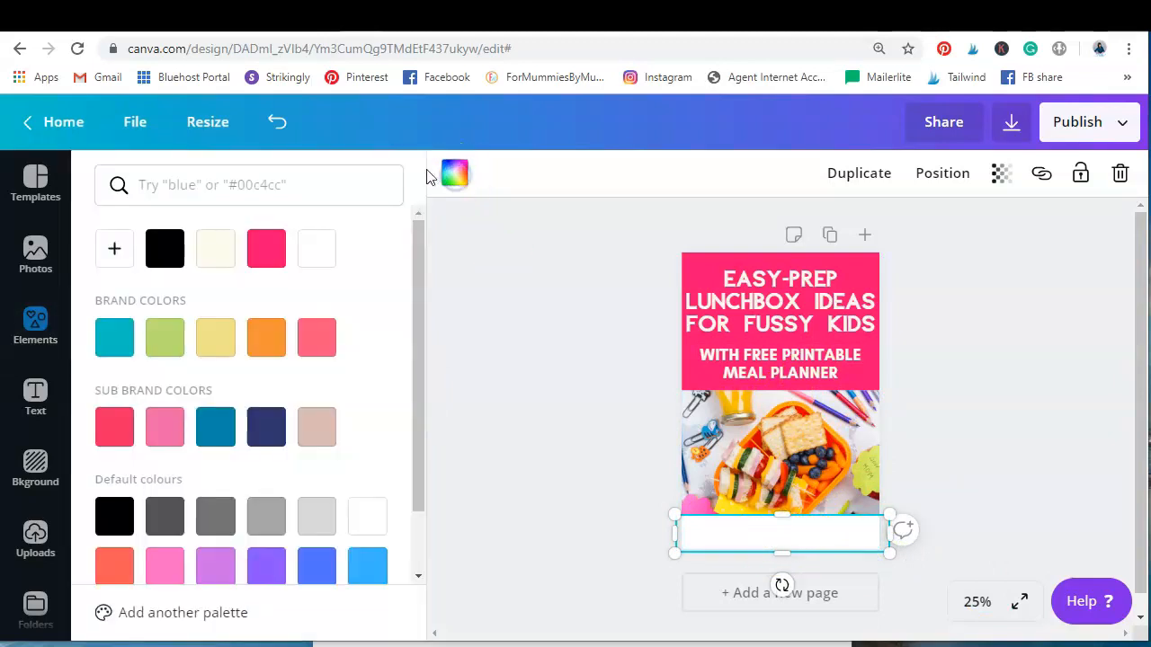
{"action": "left_click", "coordinate": [263, 254]}
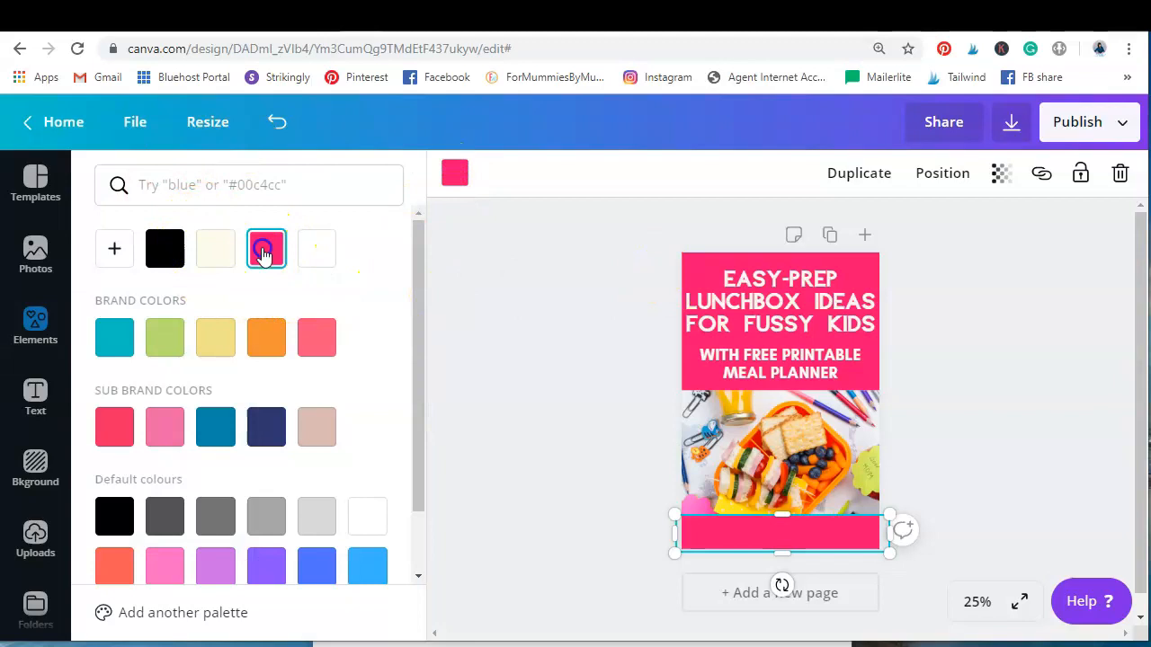
{"action": "left_click", "coordinate": [933, 412]}
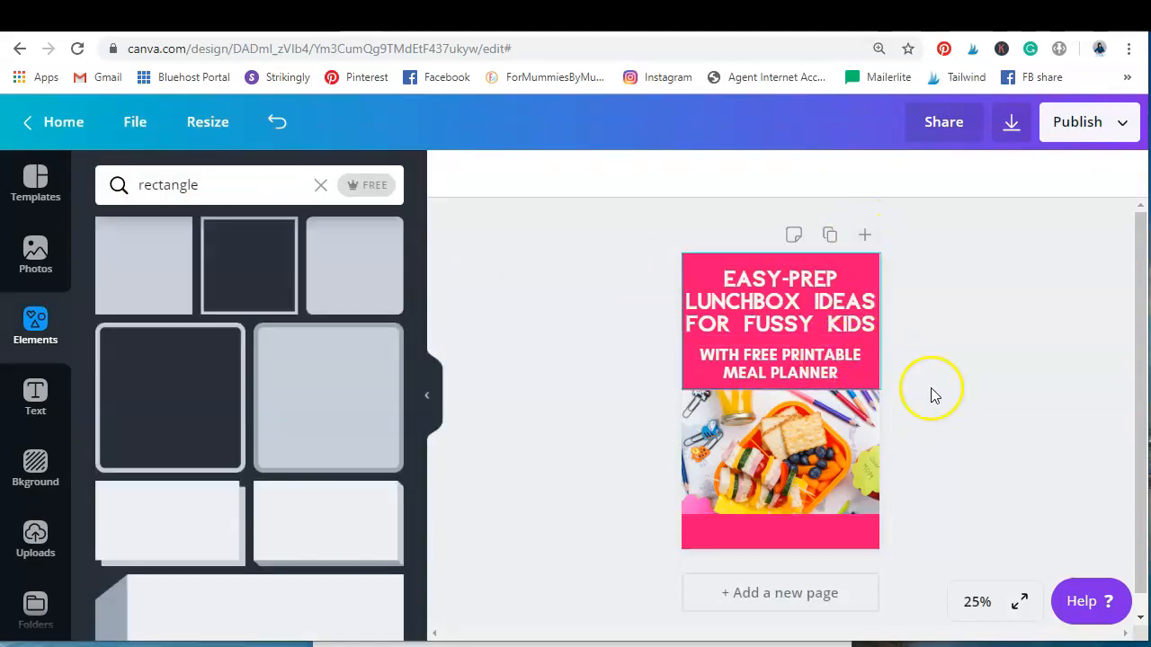
{"action": "double_click", "coordinate": [865, 466]}
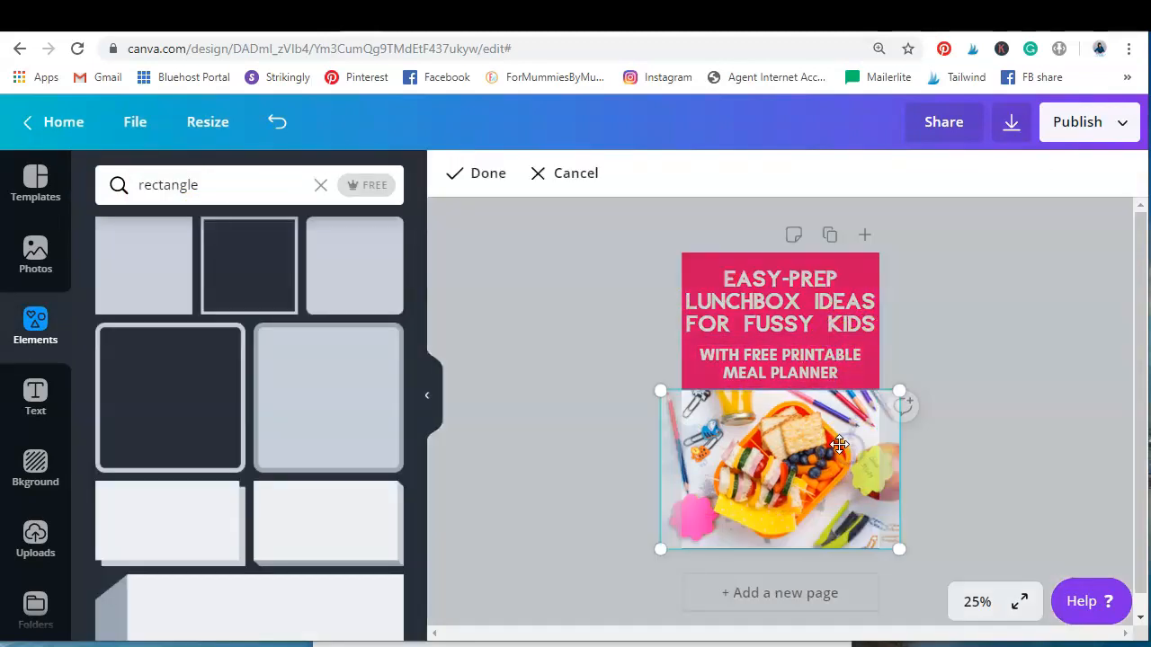
{"action": "left_click_drag", "start_coordinate": [842, 453], "coordinate": [845, 414]}
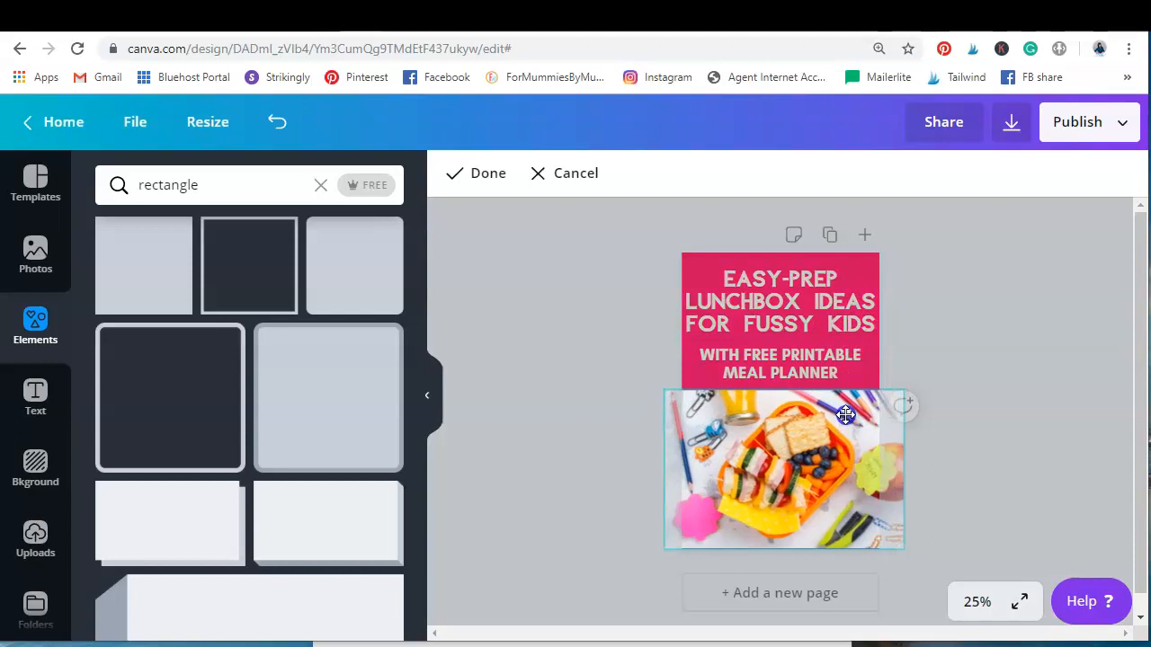
{"action": "left_click_drag", "start_coordinate": [904, 560], "coordinate": [940, 575]}
{"action": "left_click_drag", "start_coordinate": [800, 426], "coordinate": [793, 402]}
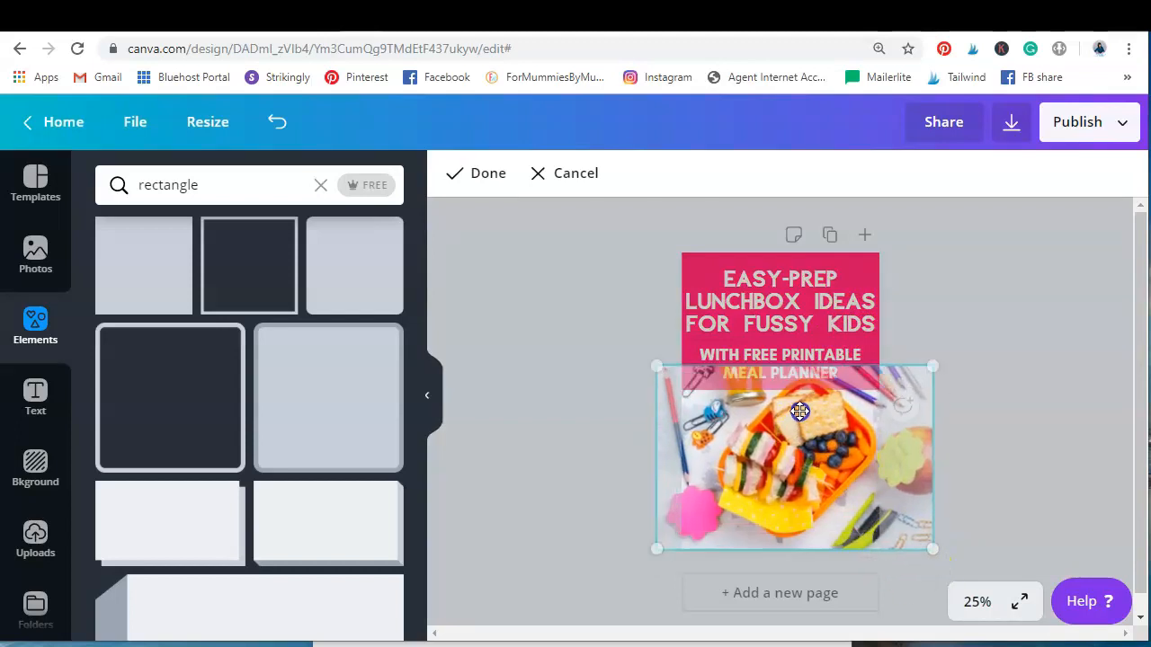
{"action": "mouse_move", "coordinate": [908, 369]}
{"action": "left_mouse_down"}
{"action": "mouse_move", "coordinate": [888, 389]}
{"action": "mouse_move", "coordinate": [904, 386]}
{"action": "left_mouse_up"}
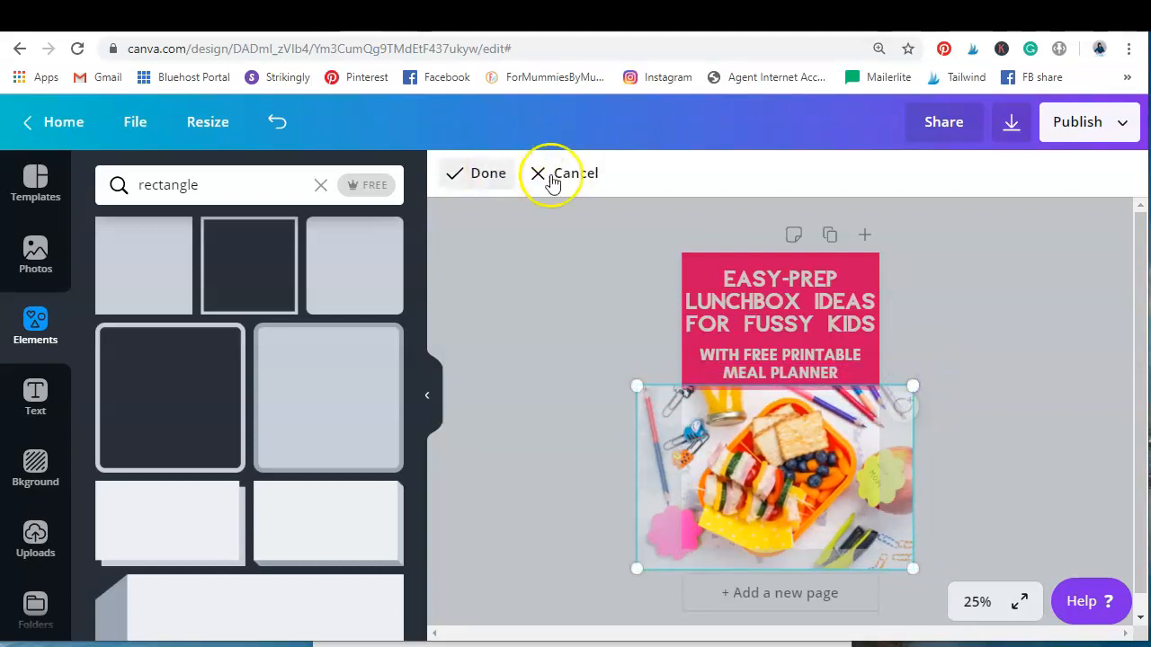
{"action": "left_click", "coordinate": [553, 174]}
{"action": "left_click", "coordinate": [984, 404]}
Send the bottom pink strip backwards so it sits behind the website text
{"action": "left_click", "coordinate": [799, 527]}
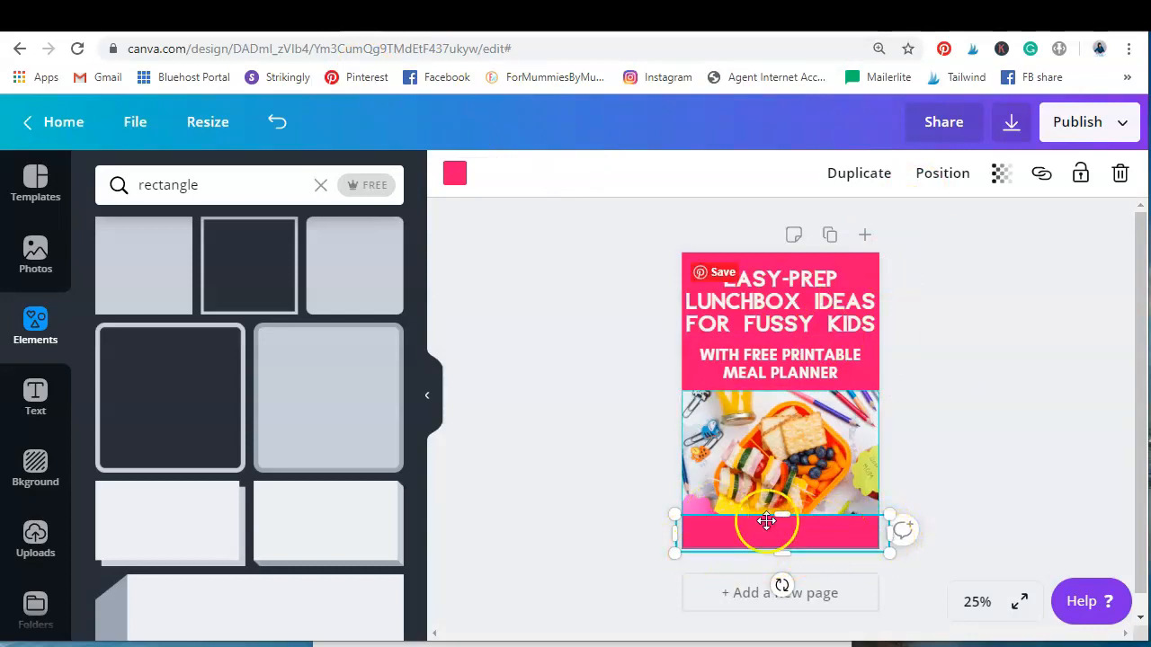
{"action": "left_click", "coordinate": [940, 175]}
{"action": "left_click", "coordinate": [861, 229]}
{"action": "left_click", "coordinate": [1050, 486]}
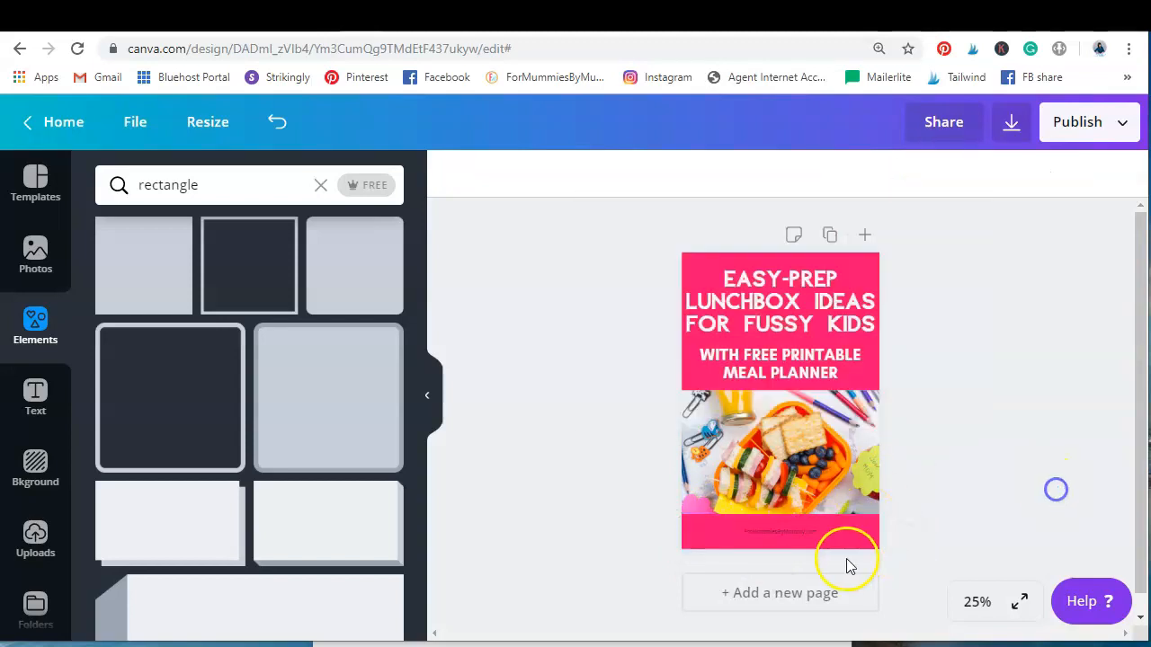
Change the website text on the bottom strip to white
{"action": "left_click", "coordinate": [977, 602]}
{"action": "left_click", "coordinate": [971, 373]}
{"action": "scroll", "coordinate": [972, 372], "scroll_direction": "down", "scroll_amount": 2}
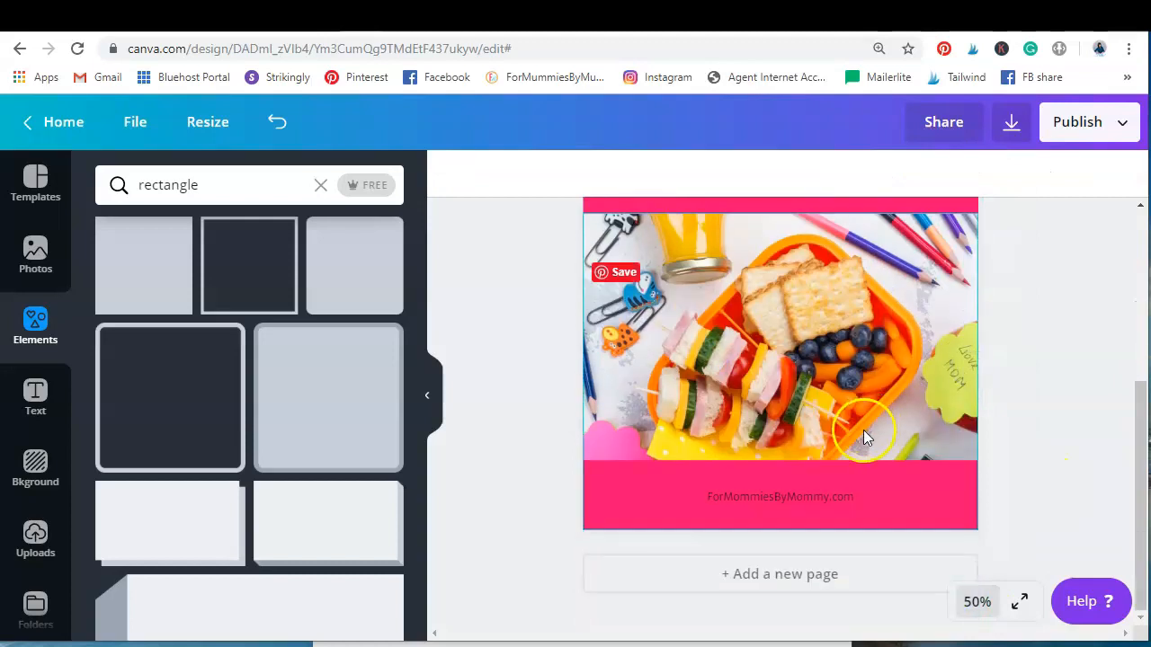
{"action": "double_click", "coordinate": [783, 495]}
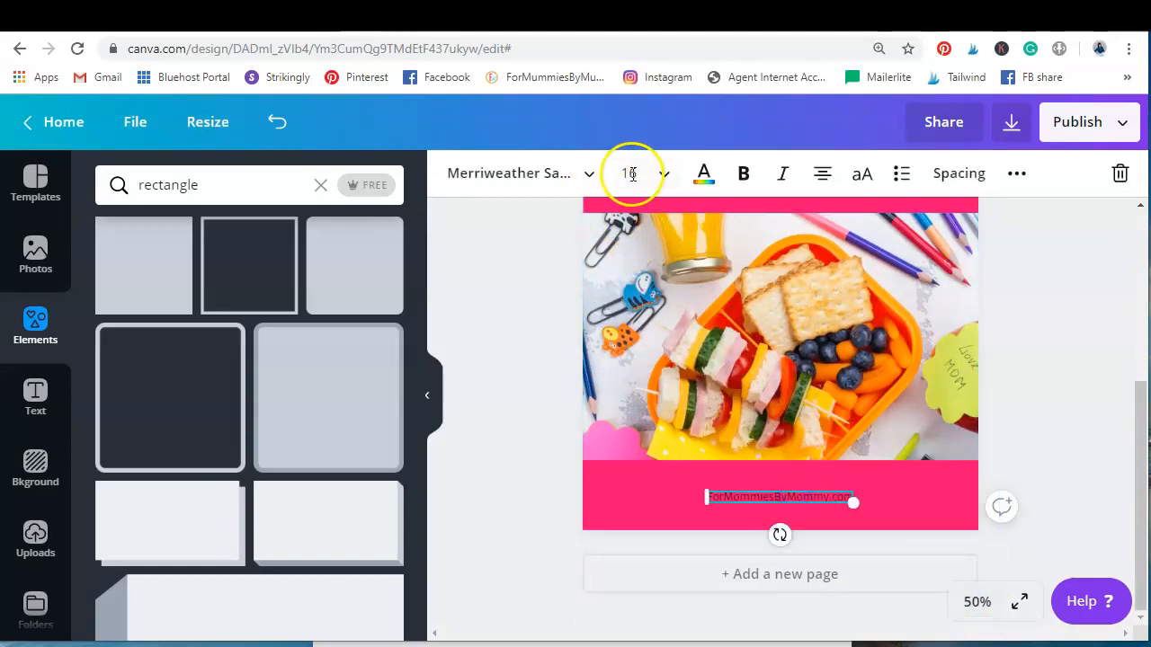
{"action": "left_click", "coordinate": [704, 174]}
{"action": "left_click", "coordinate": [366, 515]}
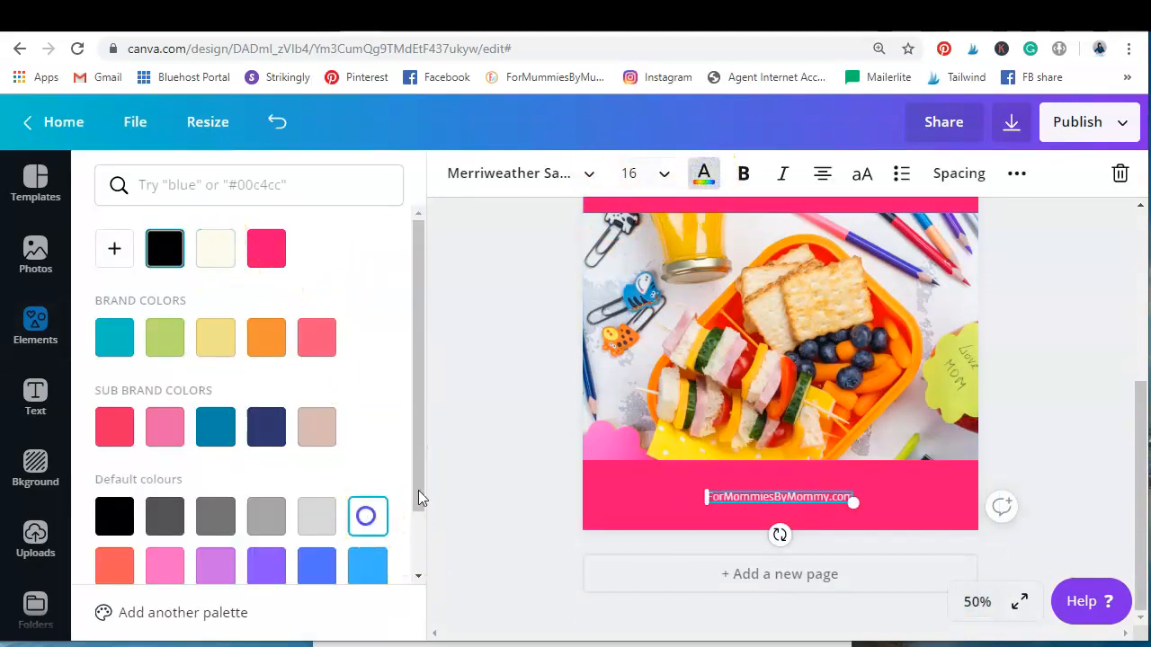
Set the website text's font size to 25
{"action": "left_click", "coordinate": [634, 173]}
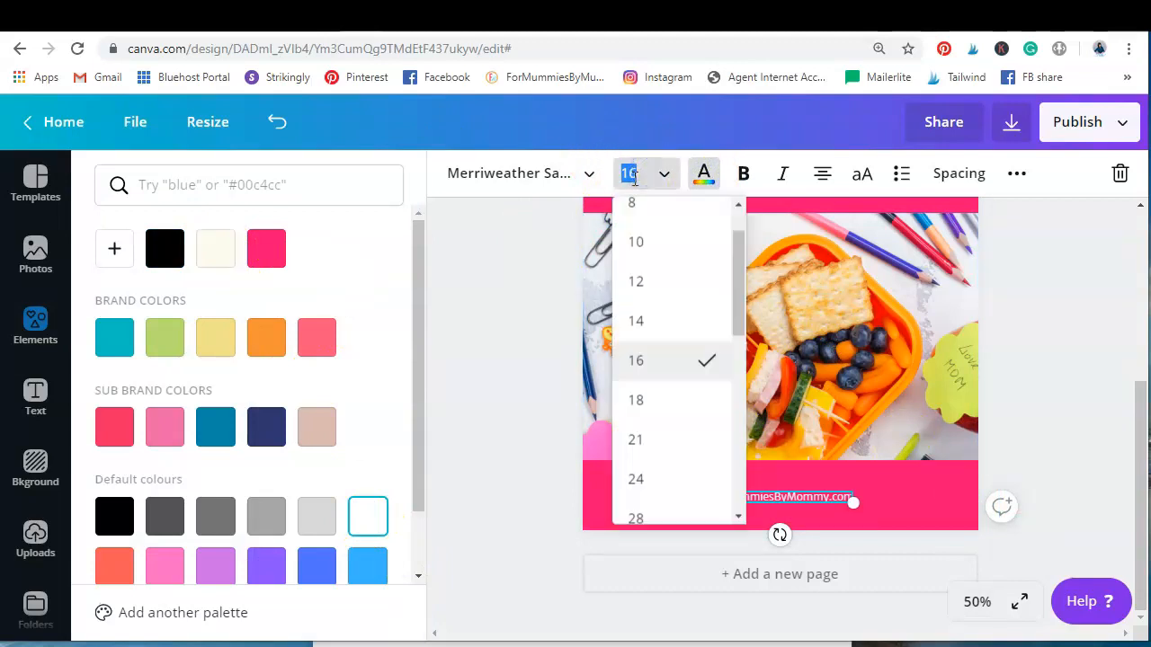
{"action": "key", "text": "Return"}
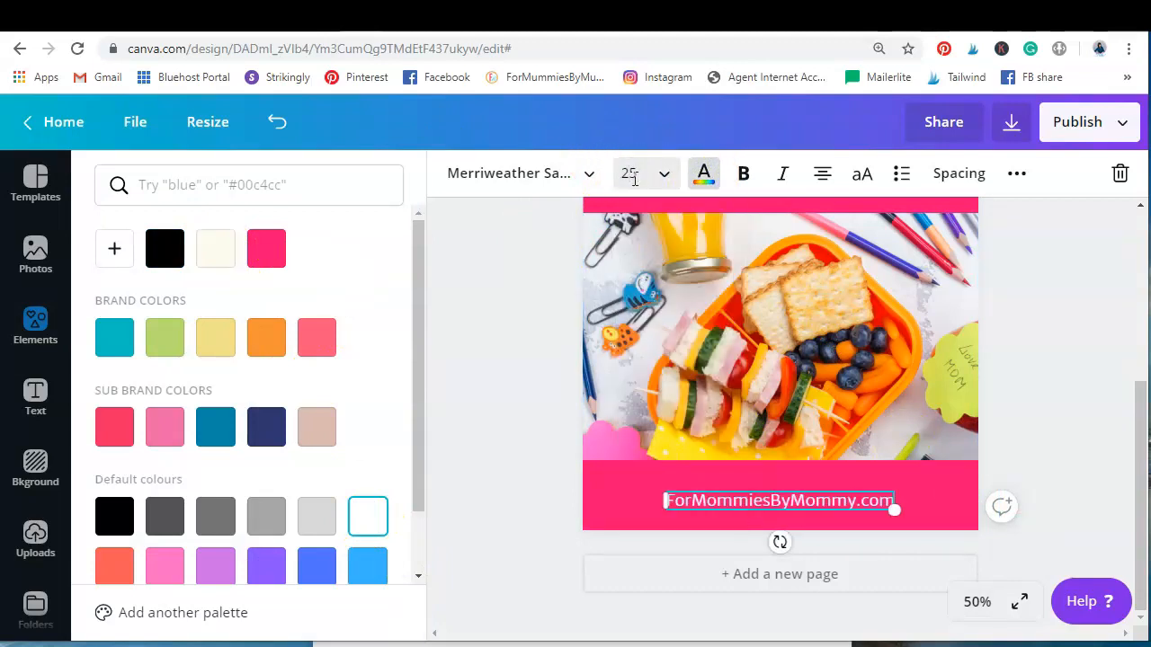
{"action": "left_click", "coordinate": [1102, 423]}
Reduce the bottom strip's height by lowering its top edge, revealing more of the lunchbox photo
{"action": "left_click", "coordinate": [866, 476]}
{"action": "left_click_drag", "start_coordinate": [786, 463], "coordinate": [791, 509]}
{"action": "left_click", "coordinate": [1031, 443]}
Reposition the website text near the centre of the shortened pink strip
{"action": "left_click", "coordinate": [769, 510]}
{"action": "left_click_drag", "start_coordinate": [773, 508], "coordinate": [731, 503]}
{"action": "left_click", "coordinate": [1087, 455]}
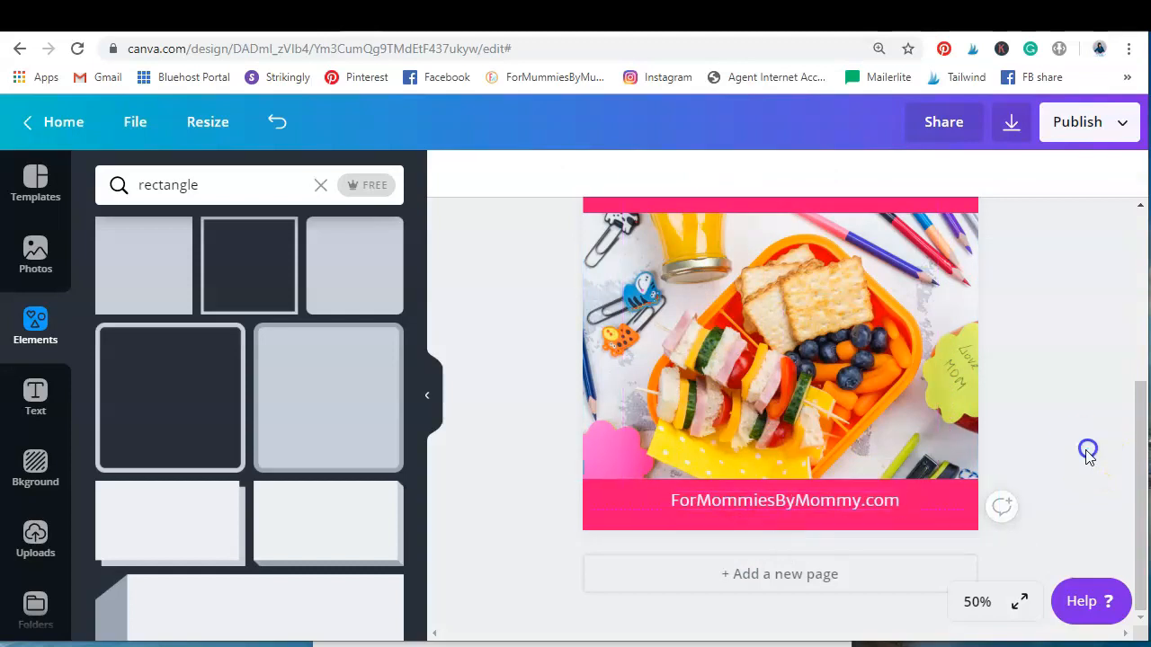
{"action": "left_click", "coordinate": [980, 601]}
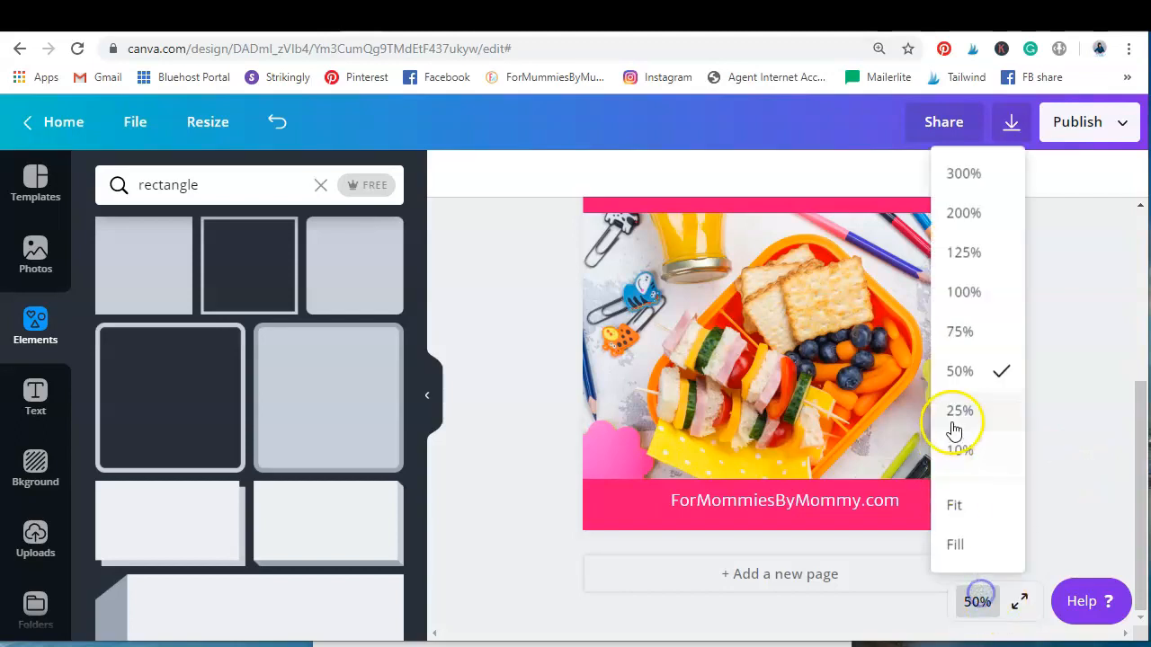
{"action": "left_click", "coordinate": [965, 331]}
{"action": "scroll", "coordinate": [885, 405], "scroll_direction": "down", "scroll_amount": 1}
{"action": "left_click", "coordinate": [862, 473]}
{"action": "left_click_drag", "start_coordinate": [860, 470], "coordinate": [867, 484]}
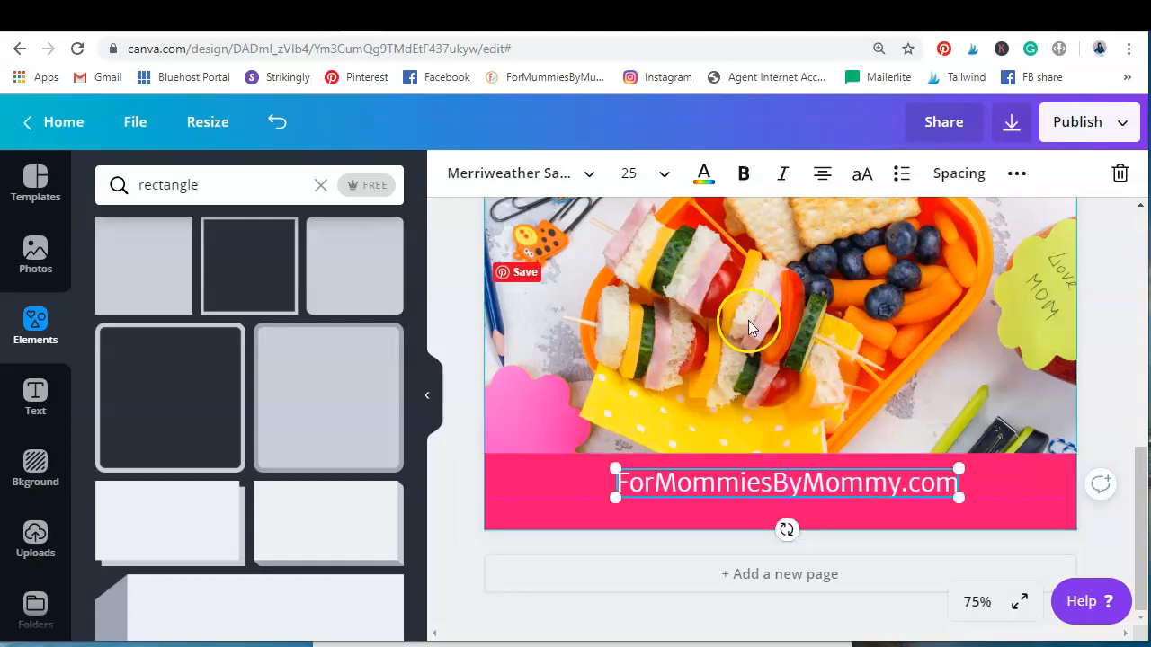
Check how readable the whole pin is at 10% zoom, and return to its heading at 50%
{"action": "left_click", "coordinate": [978, 602]}
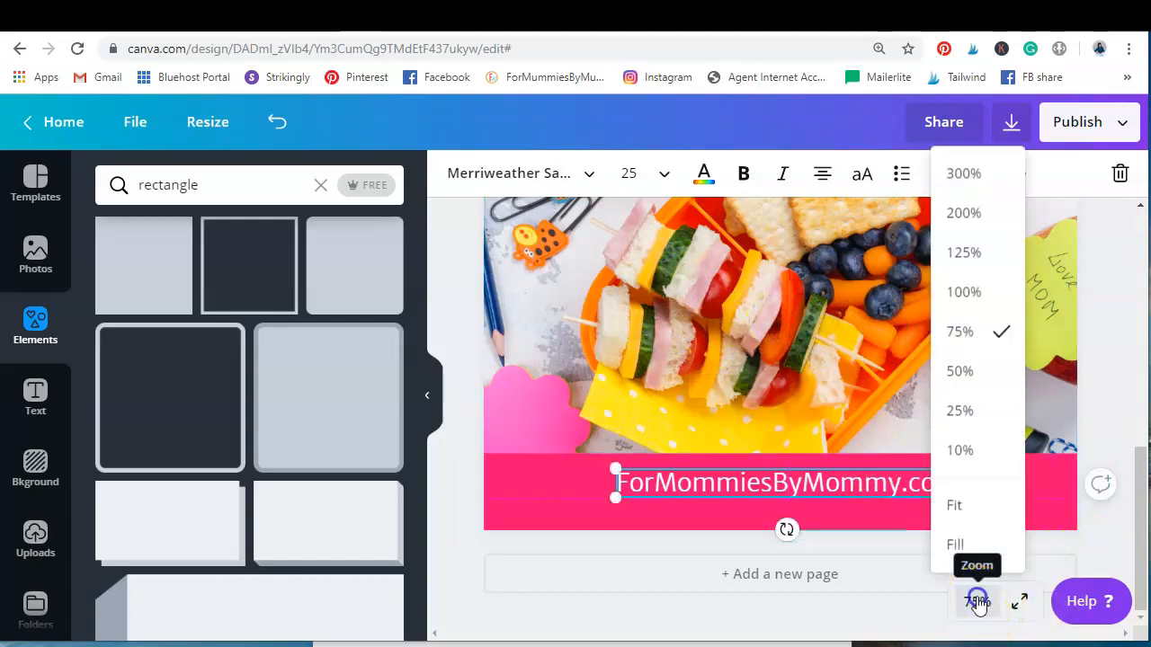
{"action": "left_click", "coordinate": [963, 449]}
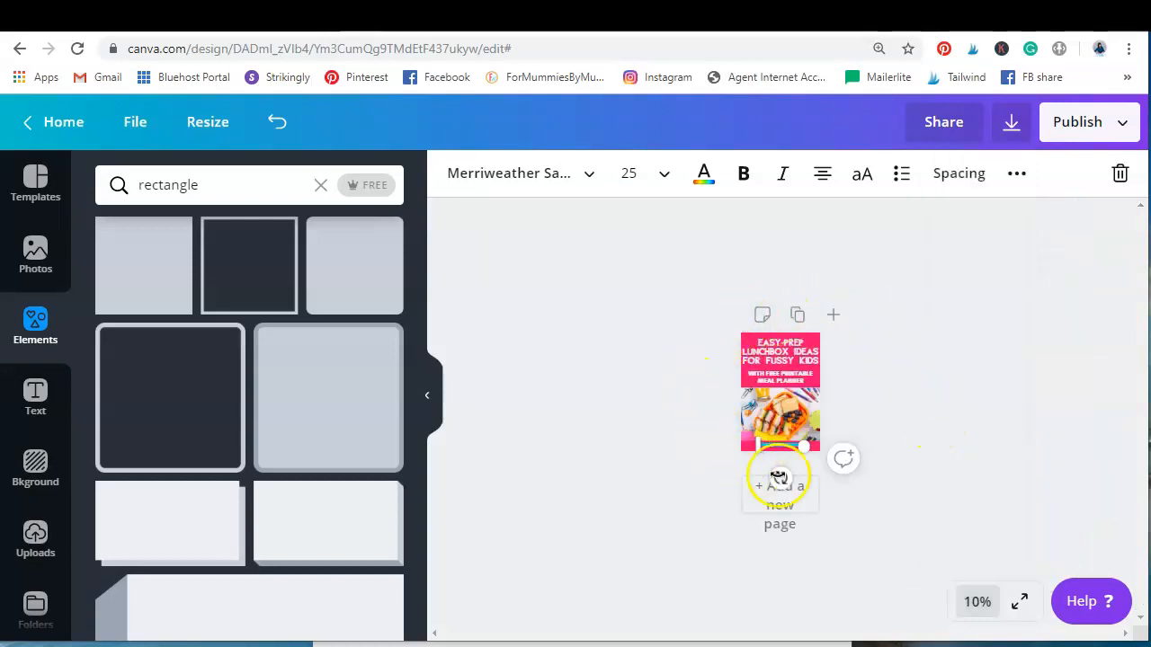
{"action": "left_click", "coordinate": [857, 421]}
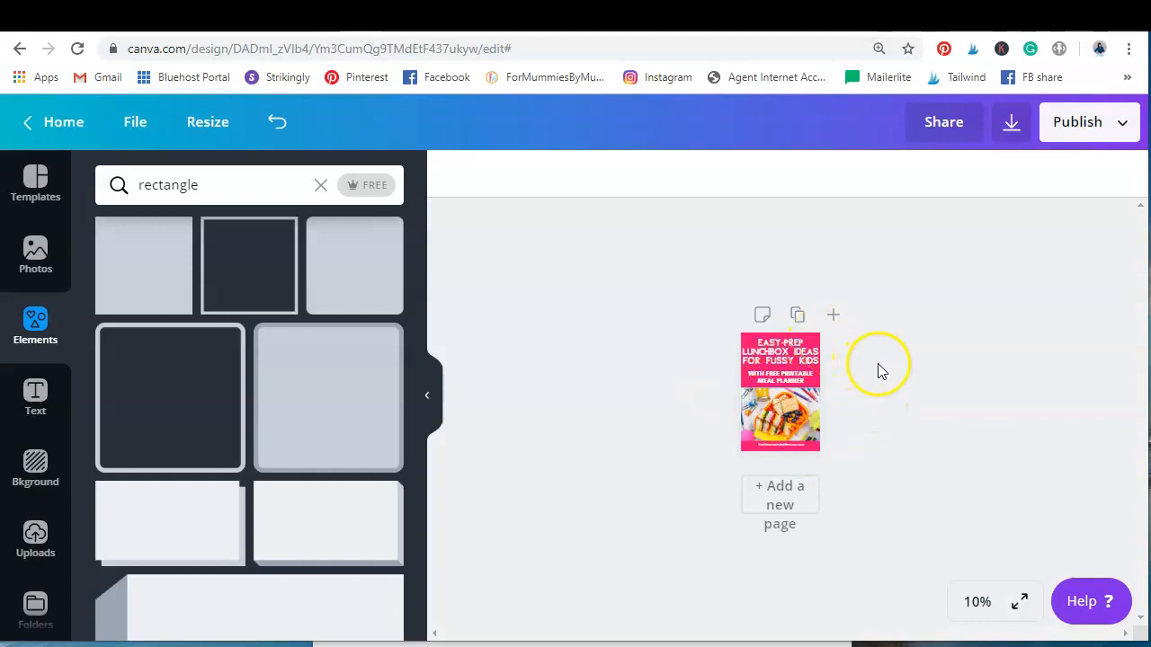
{"action": "left_click", "coordinate": [973, 608]}
{"action": "left_click", "coordinate": [968, 372]}
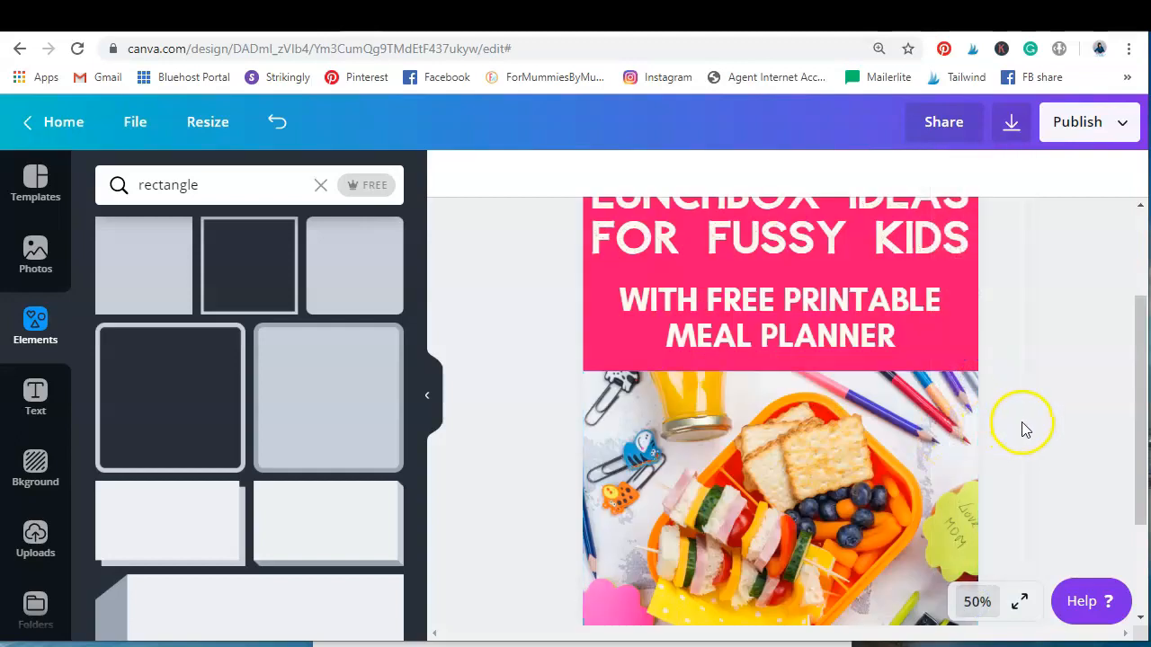
{"action": "scroll", "coordinate": [1022, 429], "scroll_direction": "up", "scroll_amount": 2}
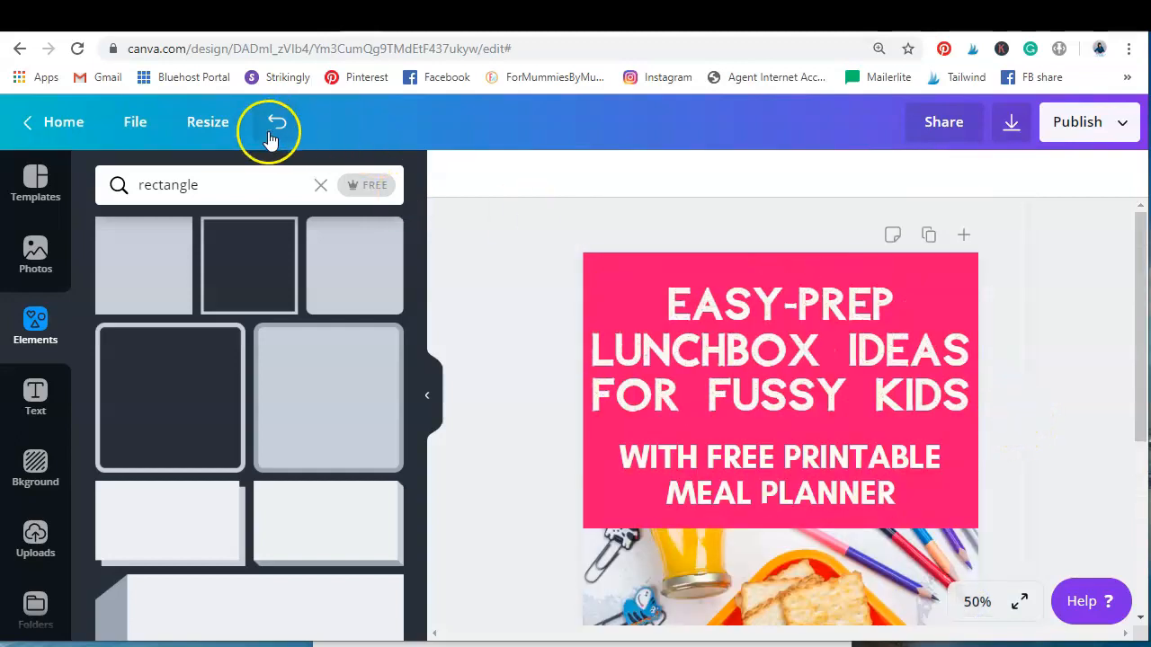
Save the finished lunchbox pin design
{"action": "left_click", "coordinate": [122, 135]}
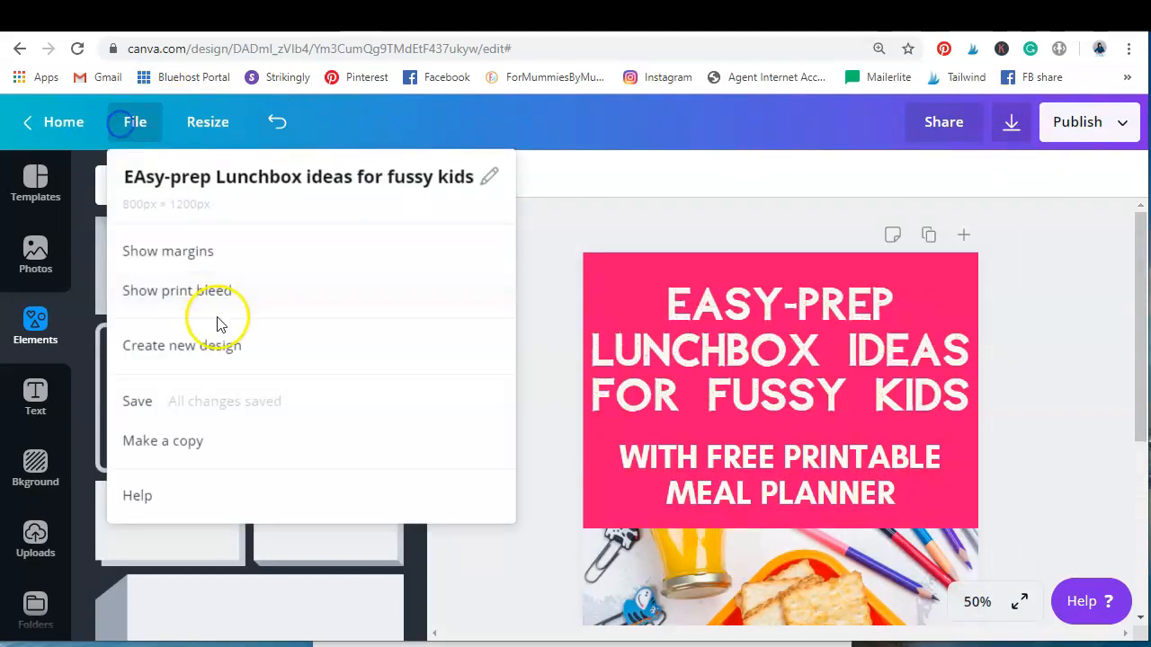
{"action": "left_click", "coordinate": [888, 114]}
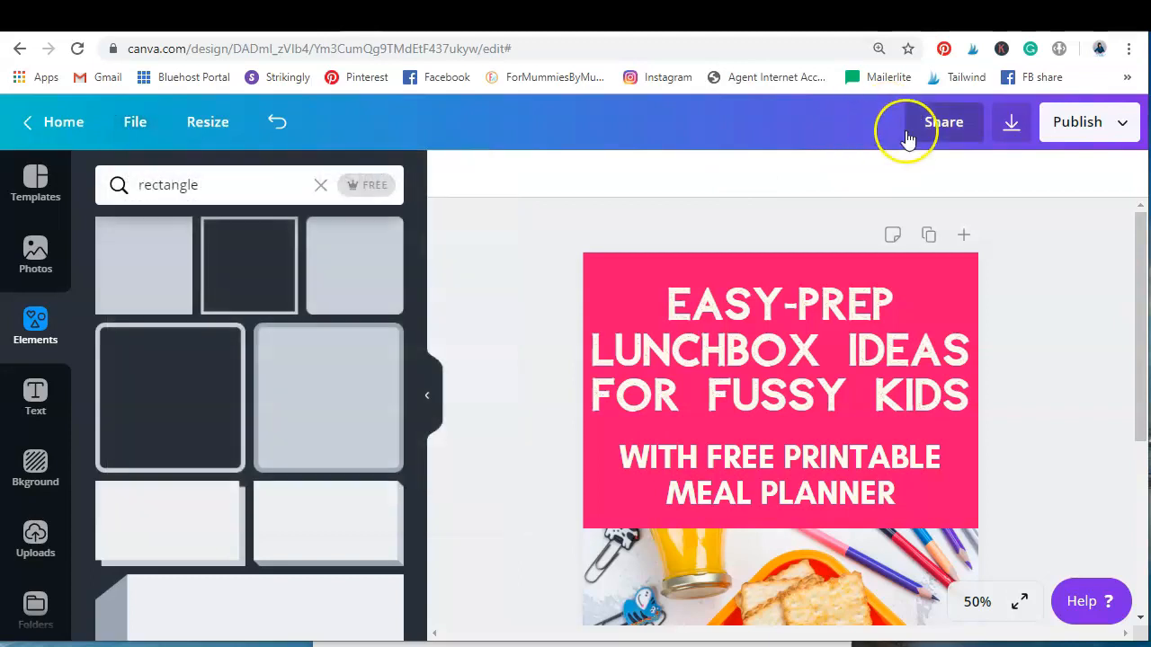
{"action": "left_click", "coordinate": [135, 128]}
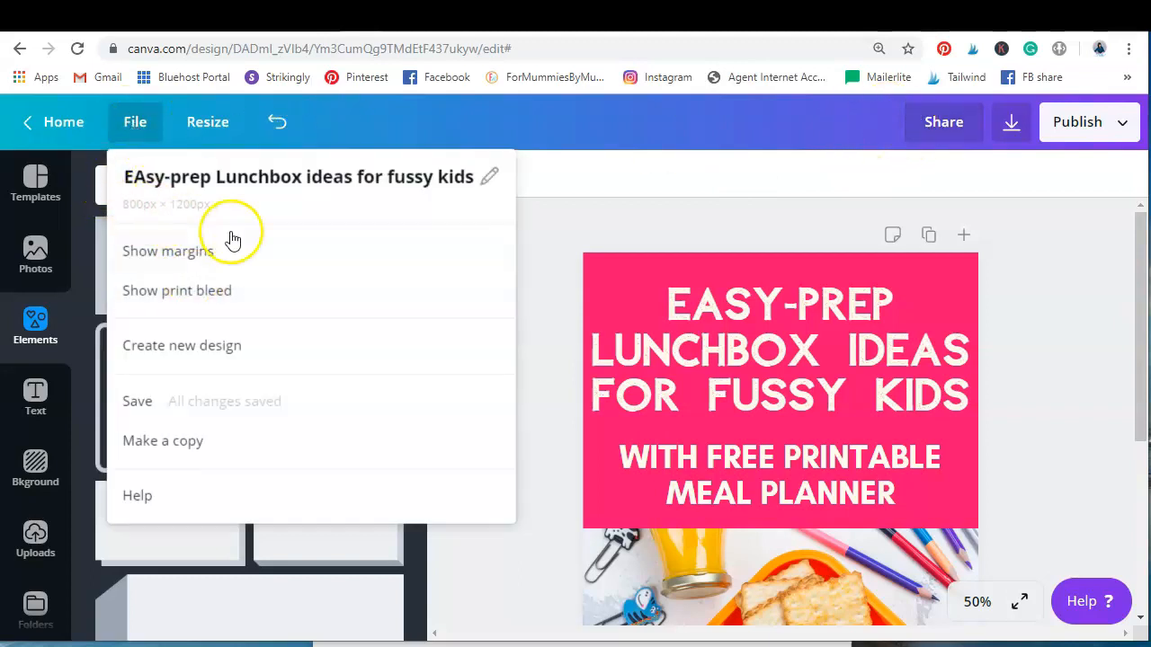
{"action": "left_click", "coordinate": [220, 401]}
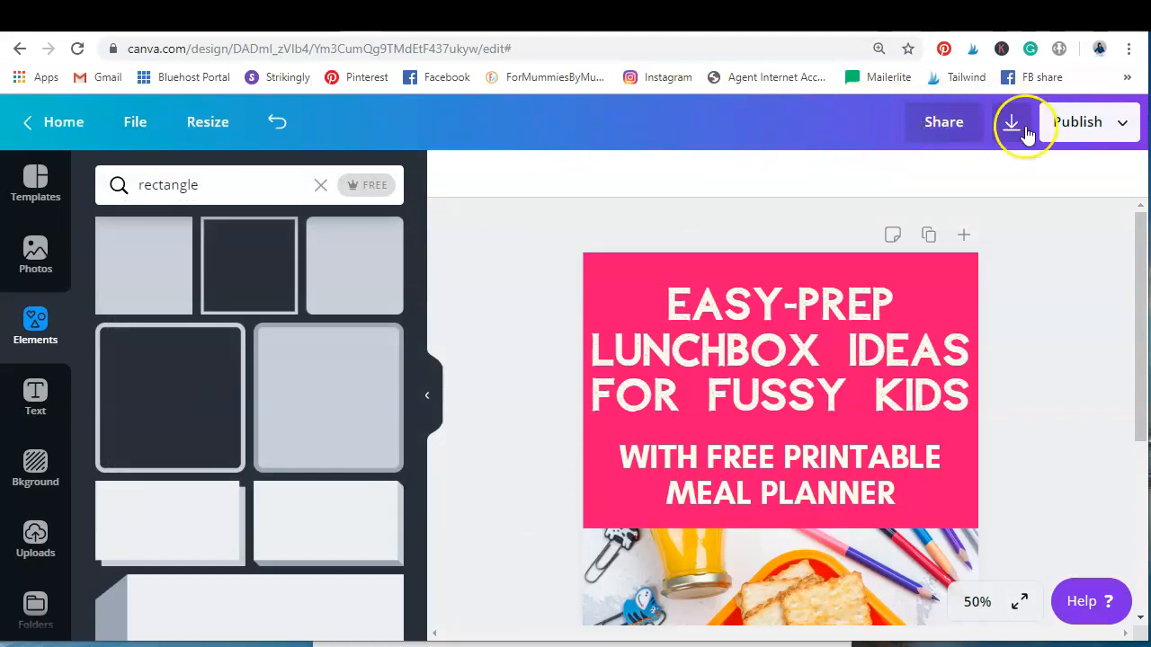
Download the pin as a PNG at 800 × 1200 px and dismiss the publishing confirmation to return to the design
{"action": "left_click", "coordinate": [1109, 128]}
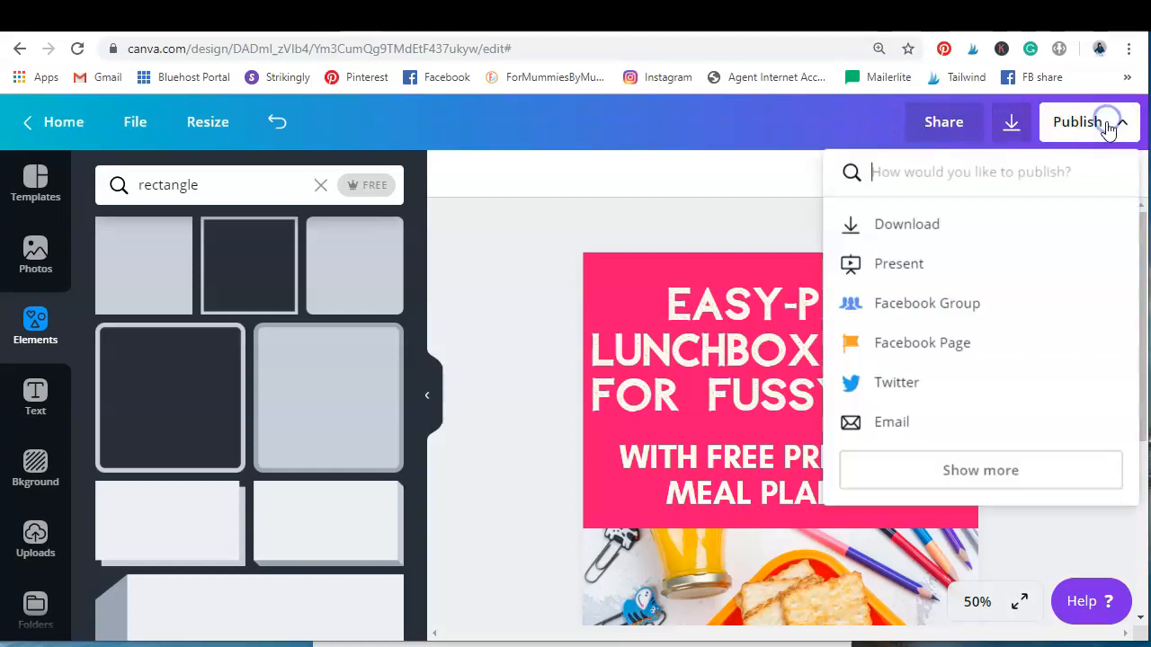
{"action": "left_click", "coordinate": [994, 227]}
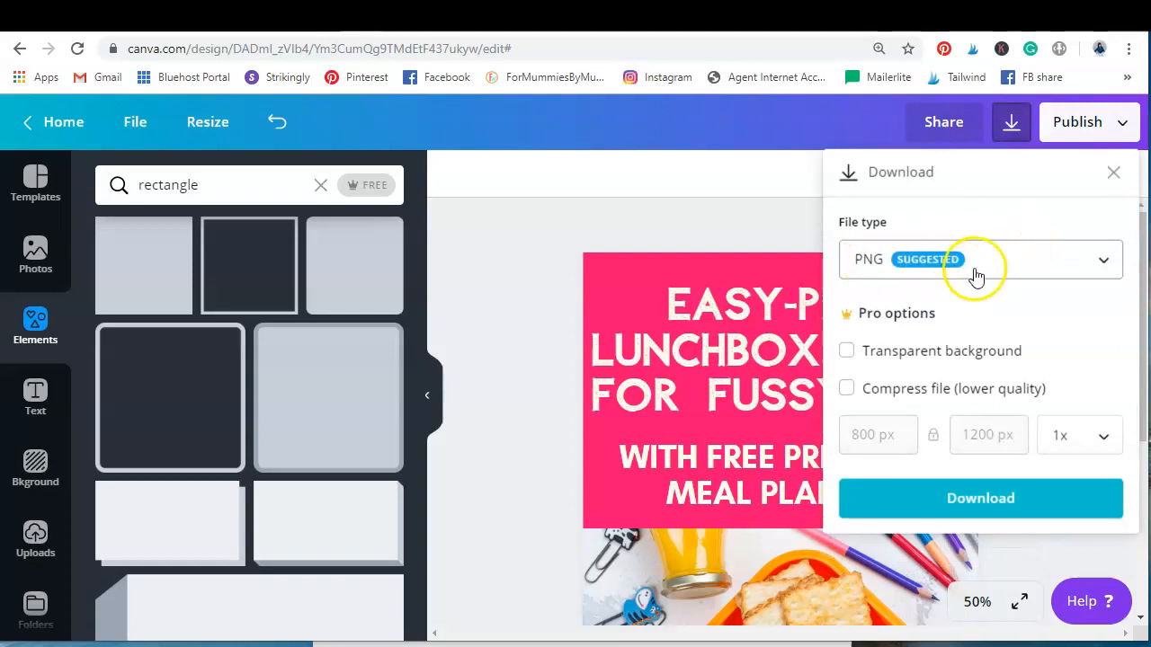
{"action": "left_click", "coordinate": [1034, 500]}
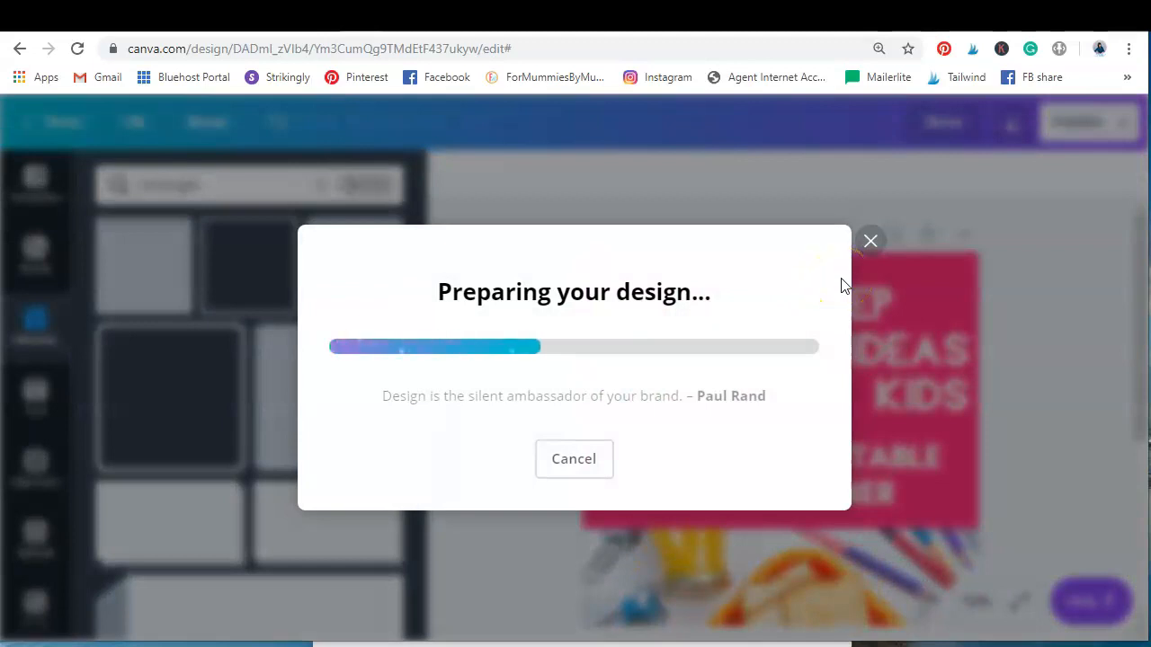
{"action": "left_click", "coordinate": [855, 261]}
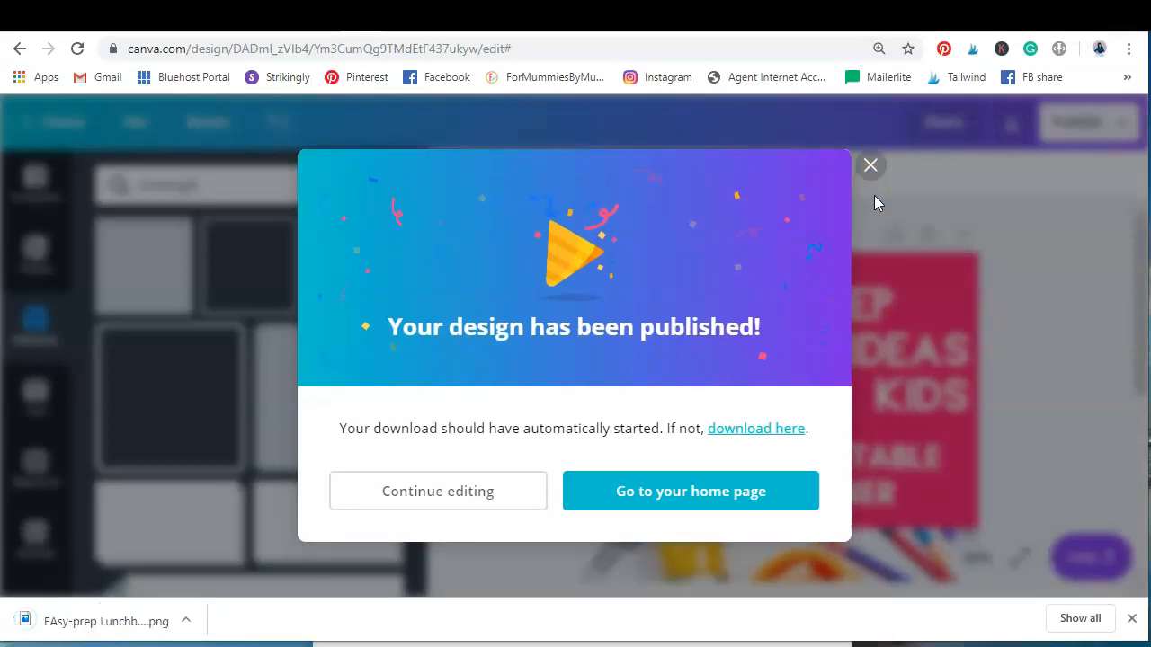
{"action": "left_click", "coordinate": [883, 185]}
{"action": "left_click", "coordinate": [869, 169]}
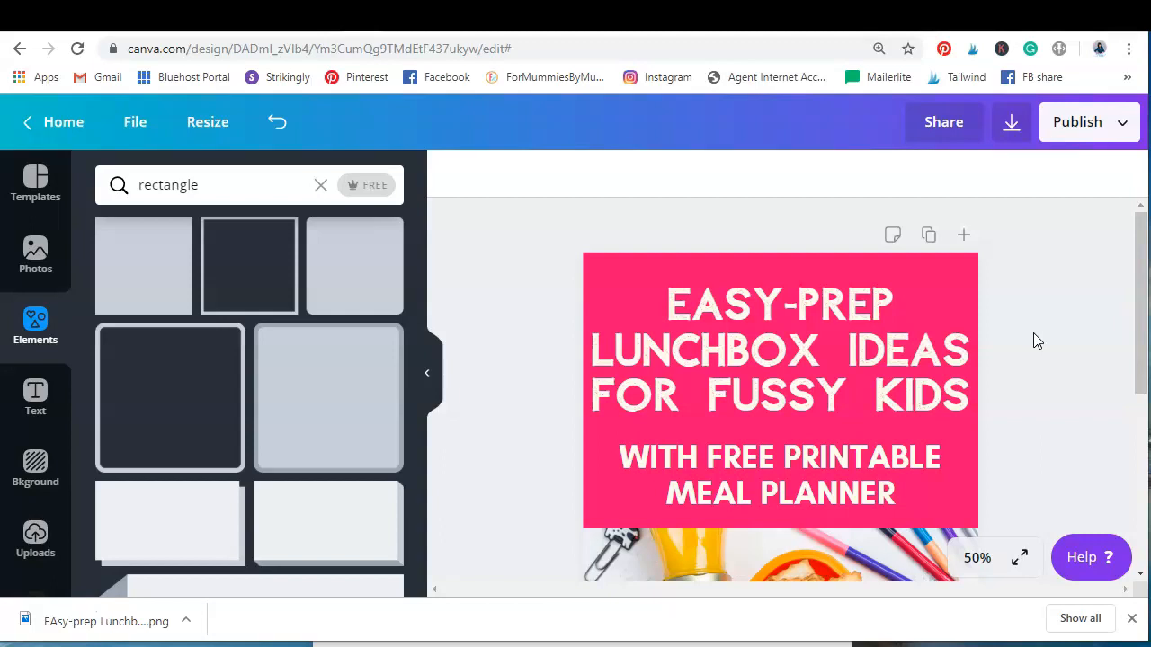
{"action": "scroll", "coordinate": [1041, 332], "scroll_direction": "down", "scroll_amount": 5}
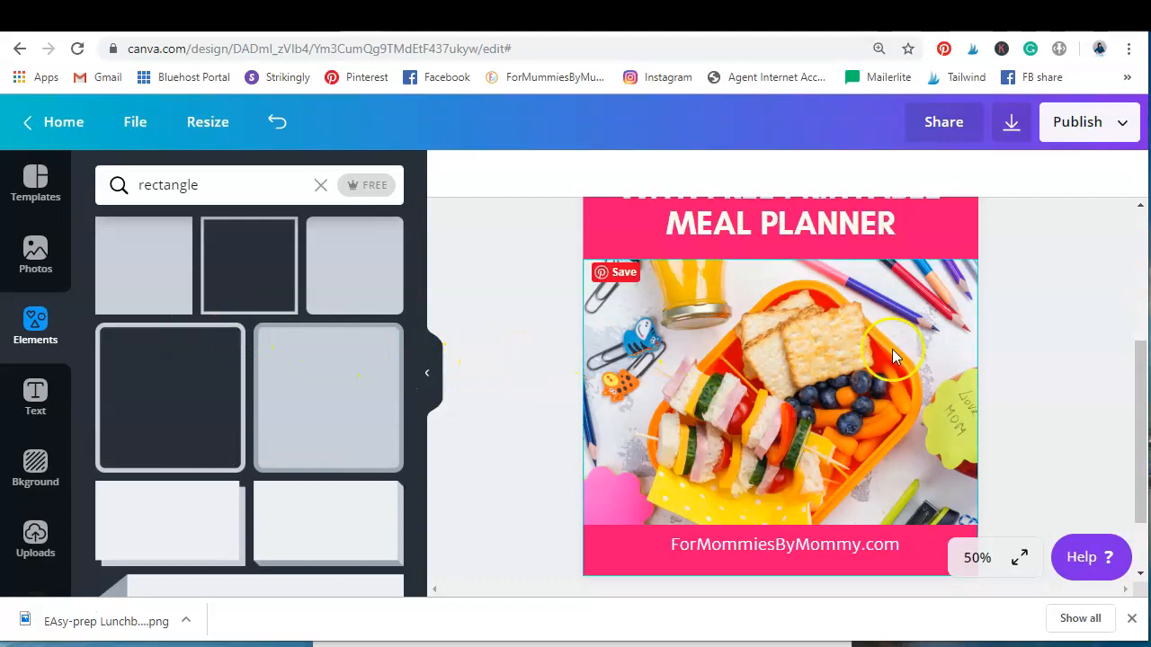
{"action": "scroll", "coordinate": [893, 357], "scroll_direction": "up", "scroll_amount": 3}
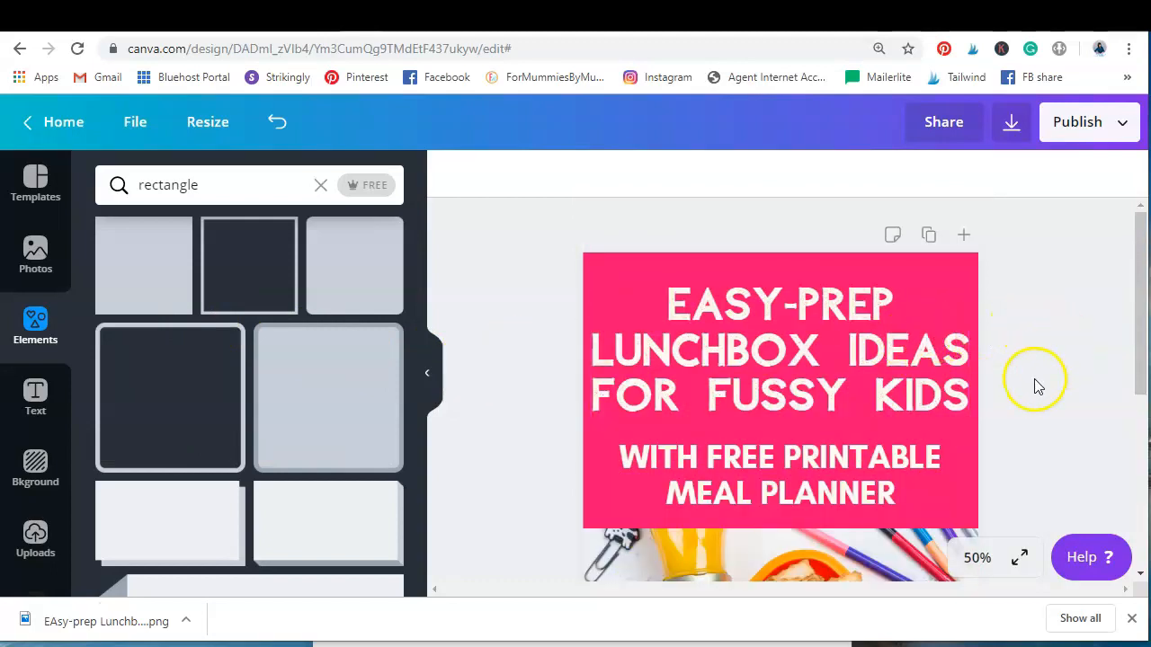